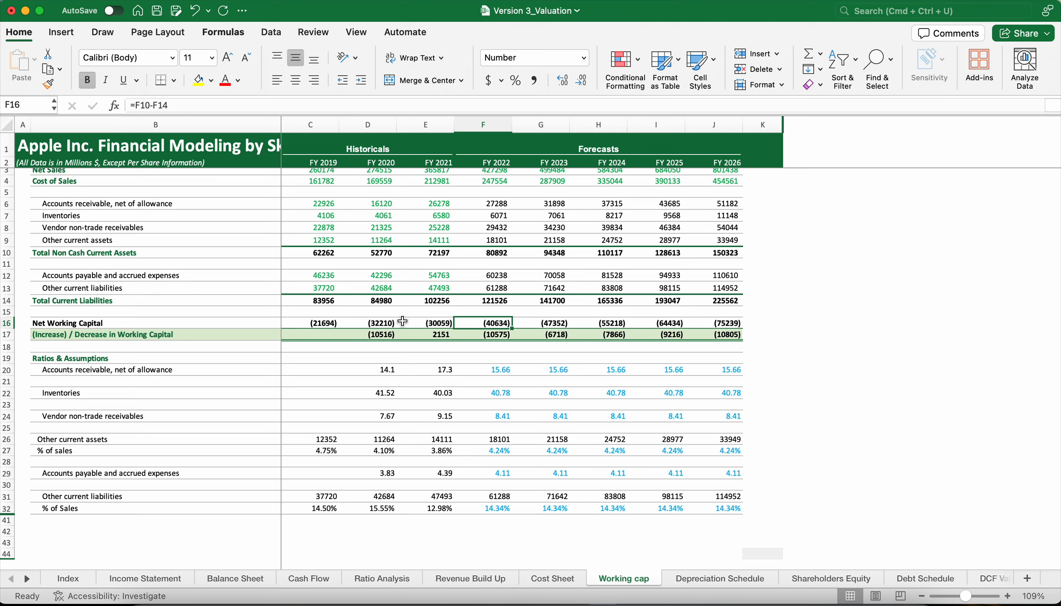
Highlight the FY 2022 Net Working Capital cell F16 with a yellow fill.
scroll(403, 321, up, 5)
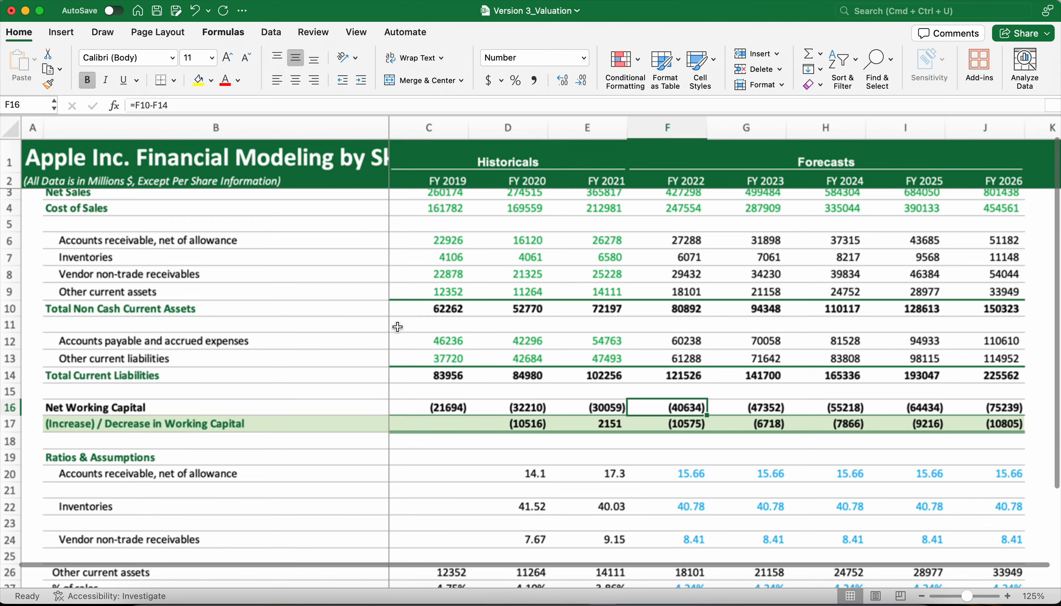
scroll(398, 327, up, 2)
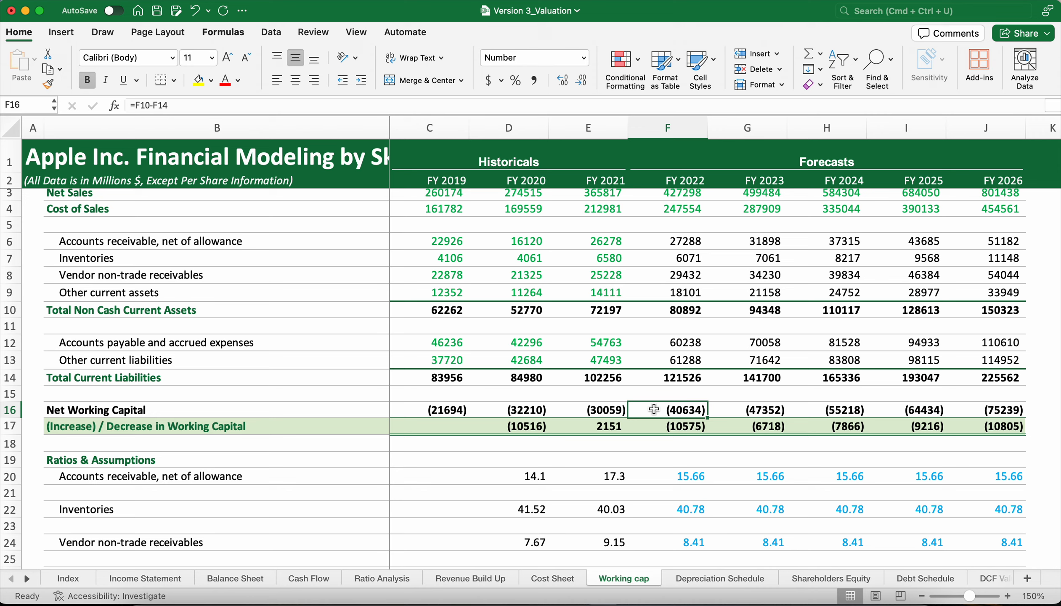
click(685, 390)
click(682, 410)
scroll(682, 409, up, 5)
scroll(682, 409, down, 3)
scroll(682, 409, right, 2)
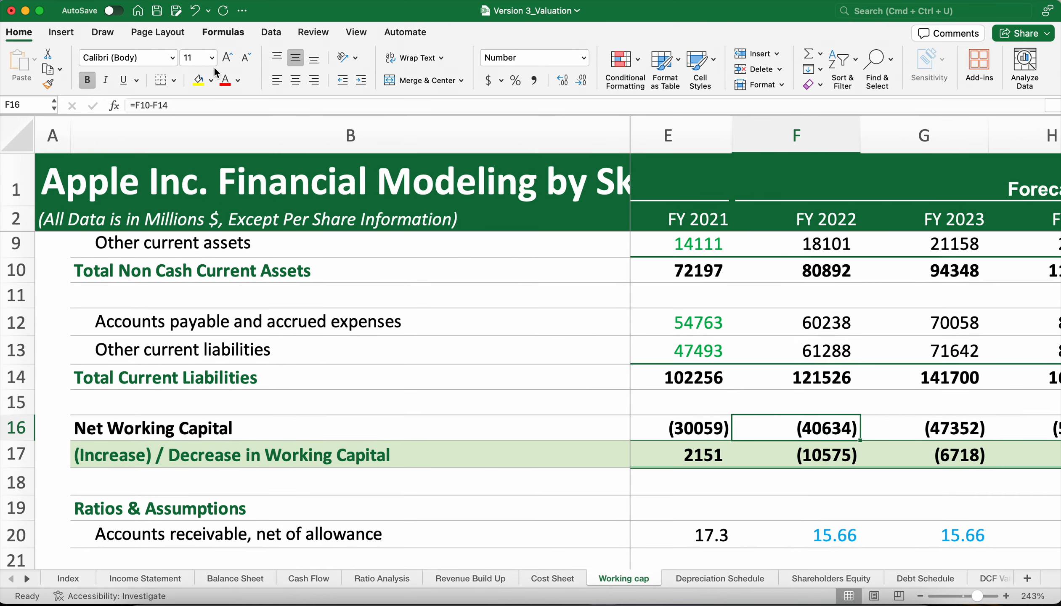
click(197, 80)
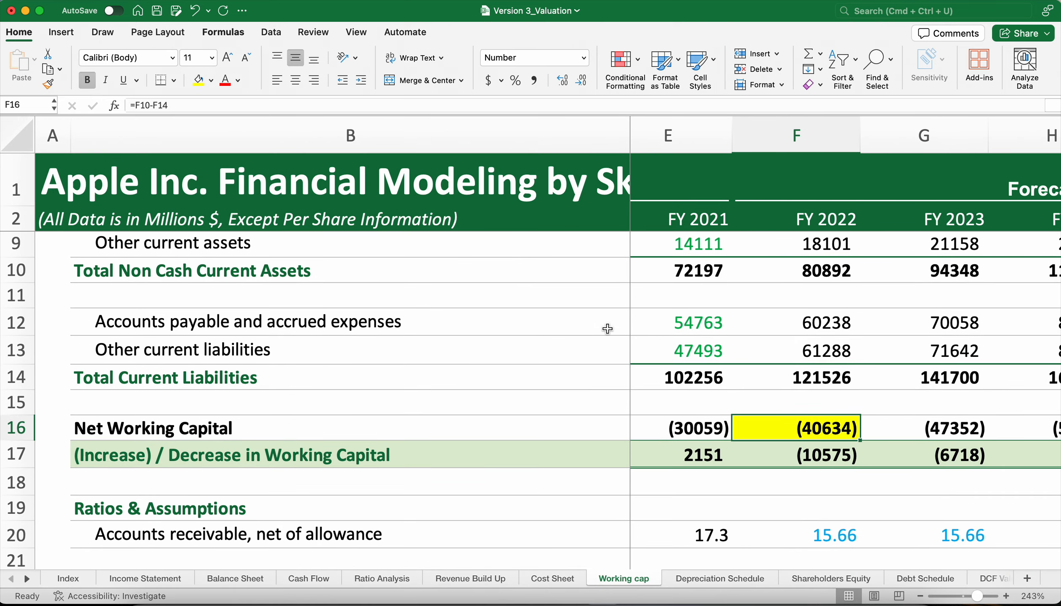
click(779, 369)
On the Balance Sheet, clear the FY 2022 to FY 2026 forecasts for current marketable securities, cells F6:J6.
scroll(780, 370, down, 10)
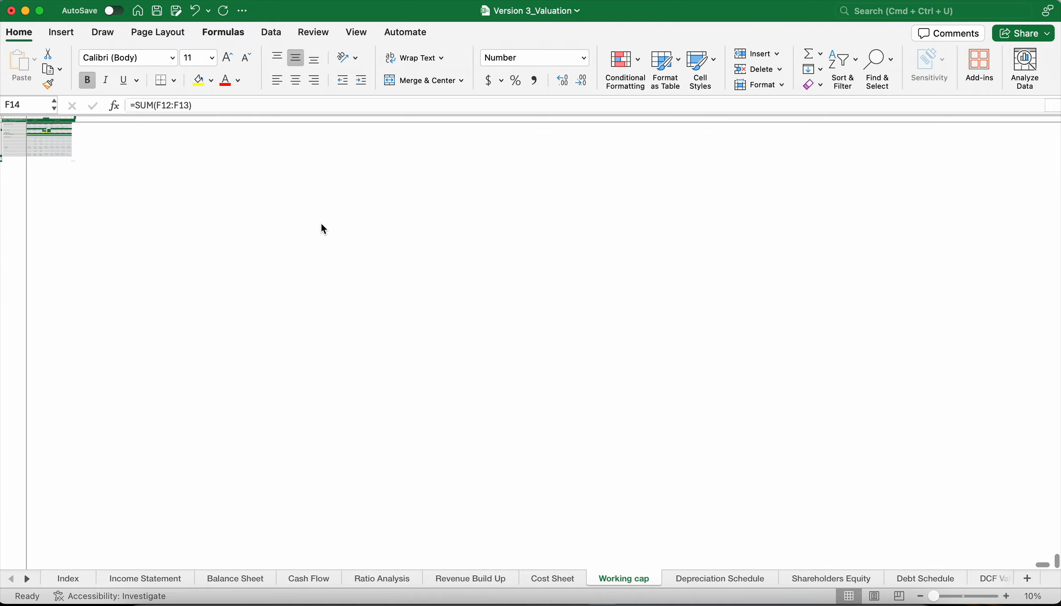
scroll(322, 225, up, 5)
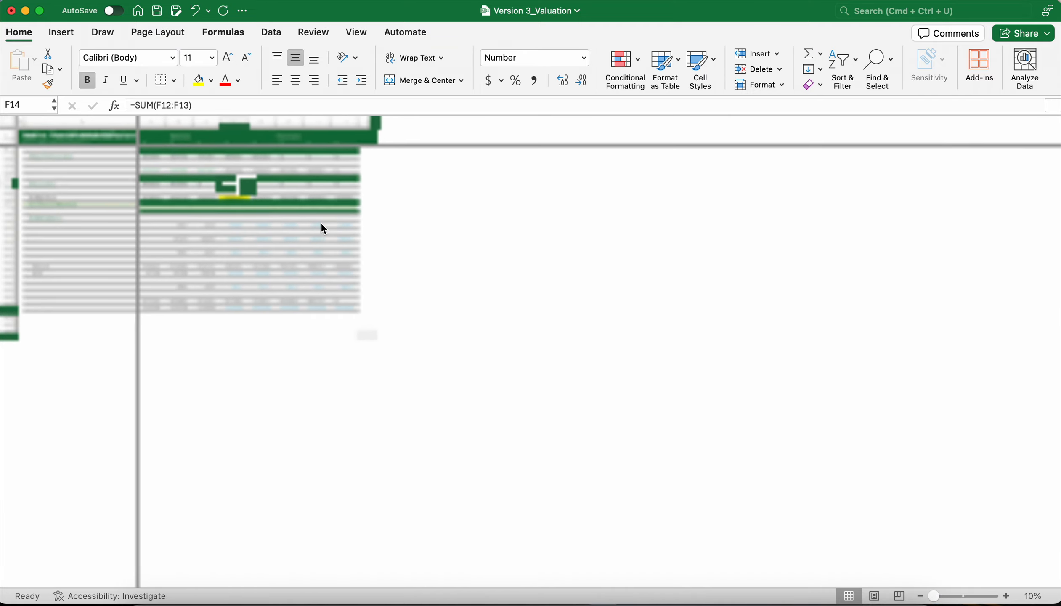
scroll(321, 223, up, 5)
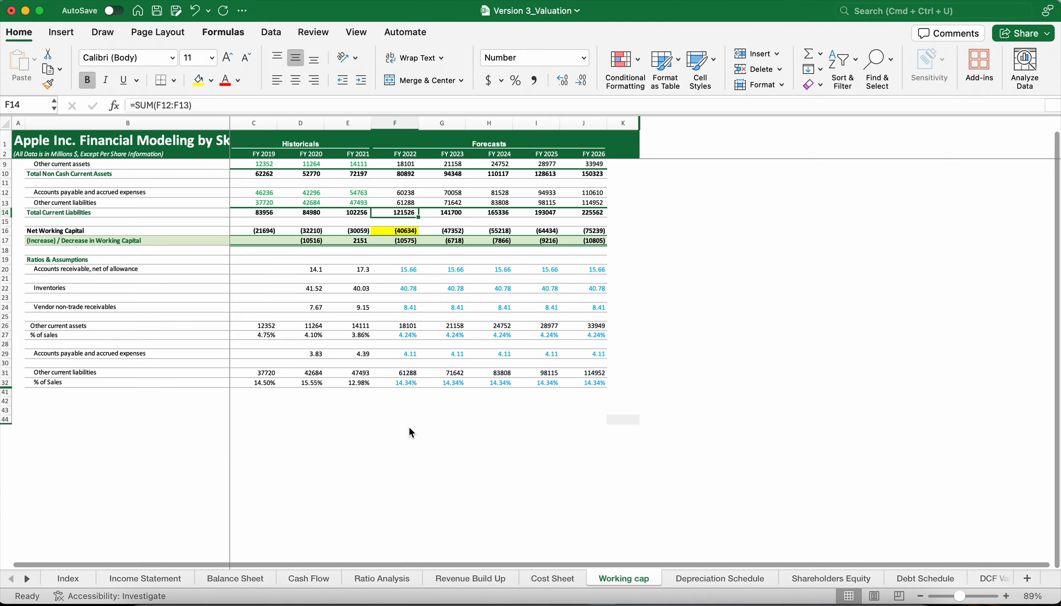
scroll(356, 407, up, 5)
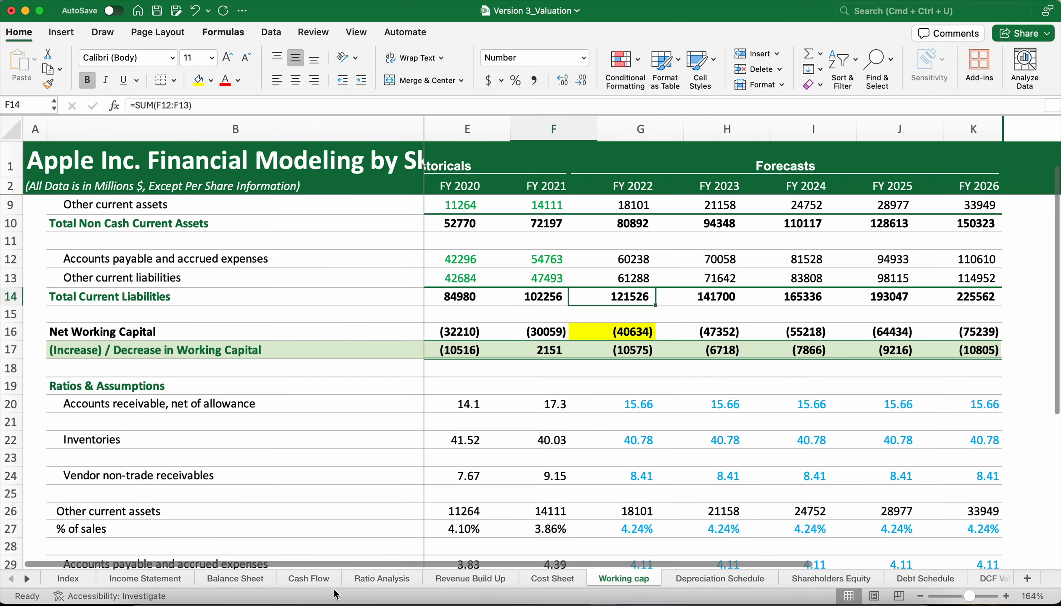
click(234, 581)
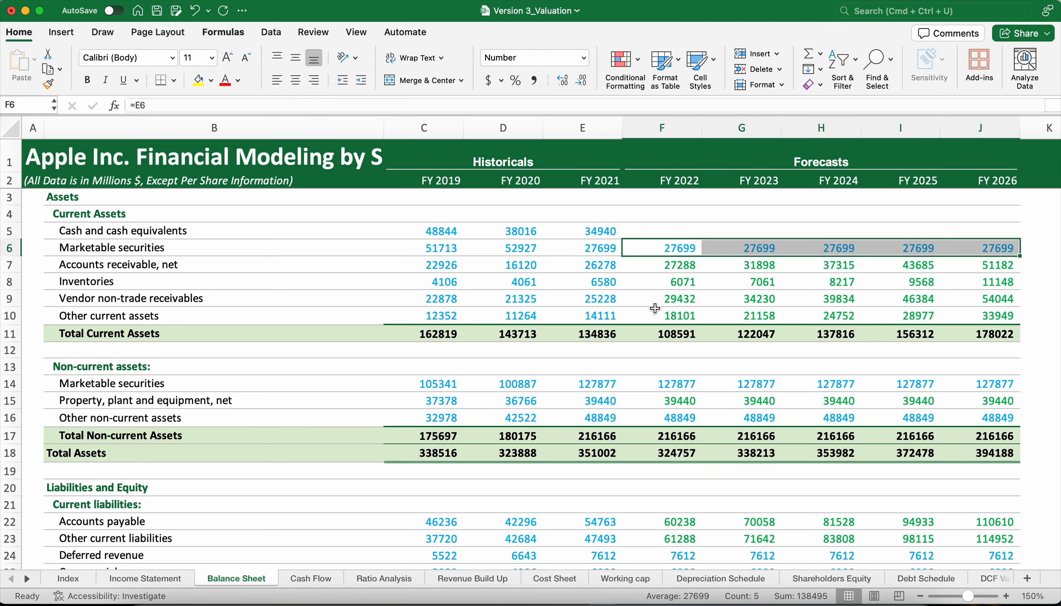
click(721, 247)
drag(682, 247, 1009, 248)
key(Delete)
Clear the forecasts for non-current marketable securities, property, plant and equipment, and other non-current assets, cells F14:J16.
scroll(652, 351, down, 3)
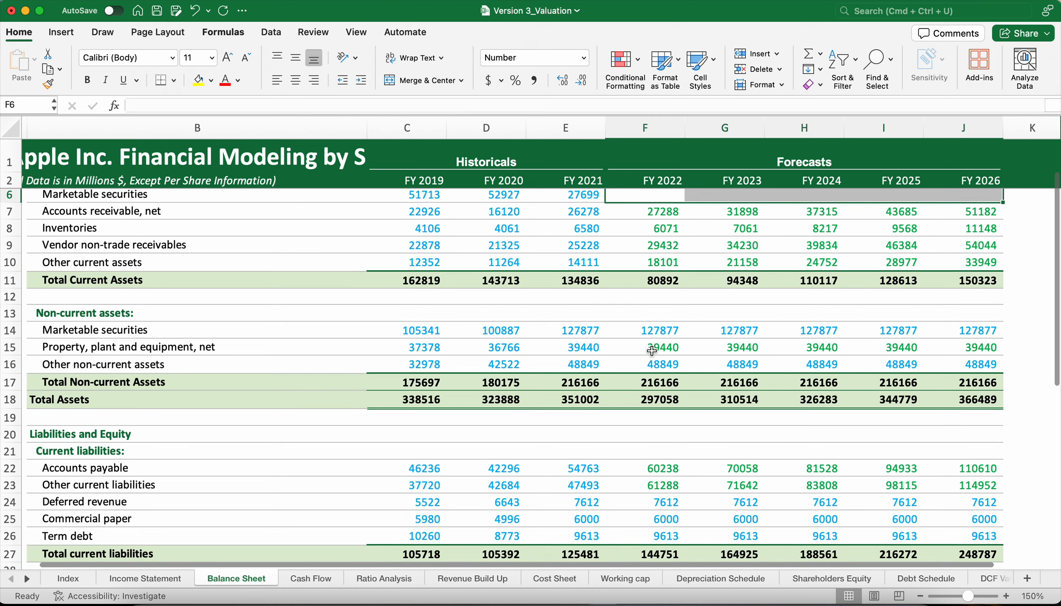
text(=)
click(649, 330)
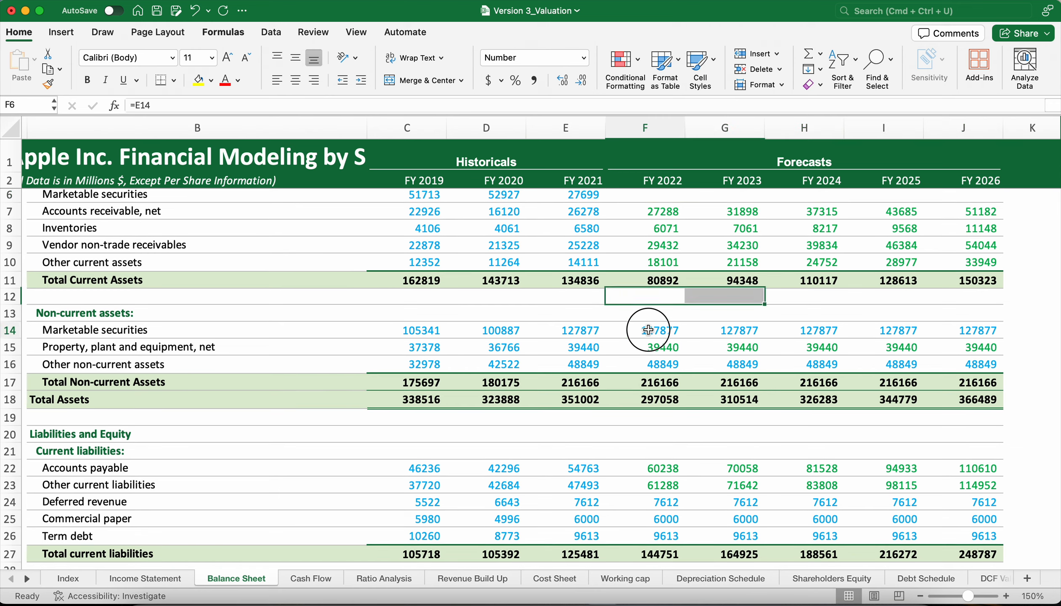
key(Escape)
drag(648, 330, 949, 362)
key(Delete)
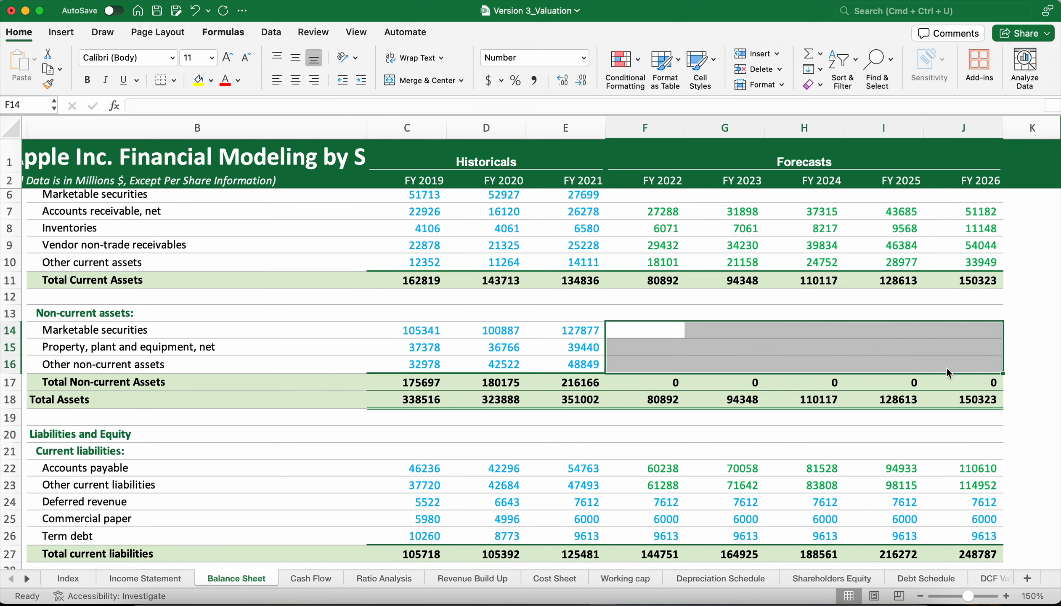
Clear the FY 2022 to FY 2026 forecasts for deferred revenue, commercial paper and current term debt, cells F24:J26.
scroll(724, 438, down, 3)
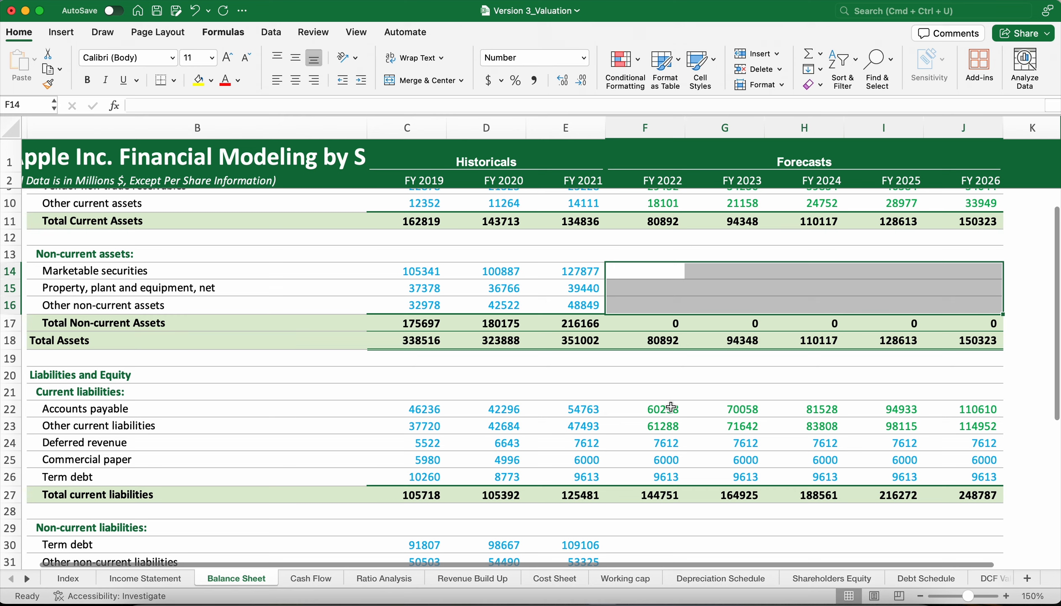
drag(657, 443, 984, 482)
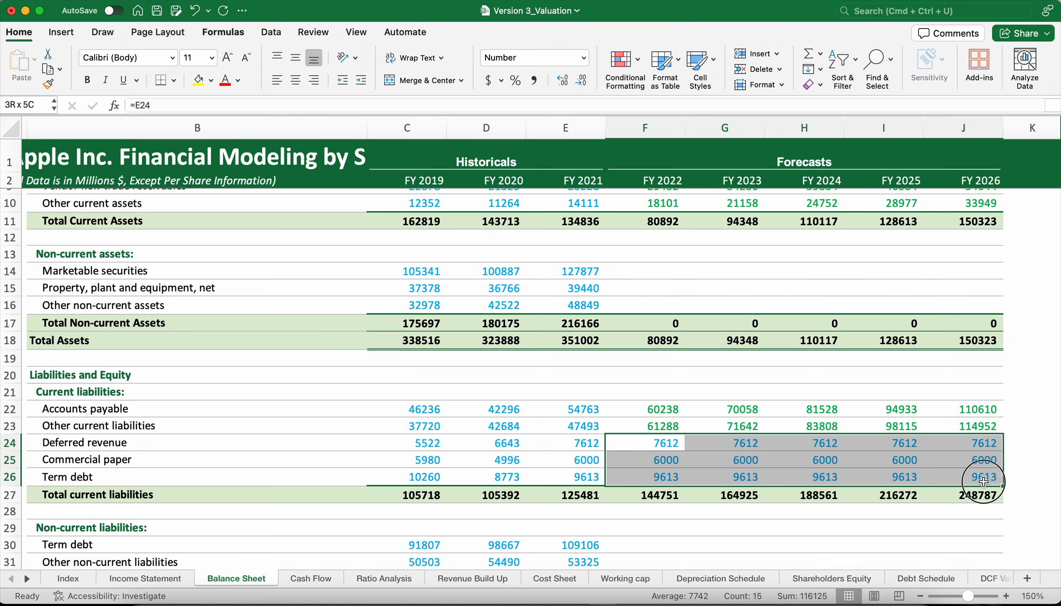
key(Delete)
click(746, 452)
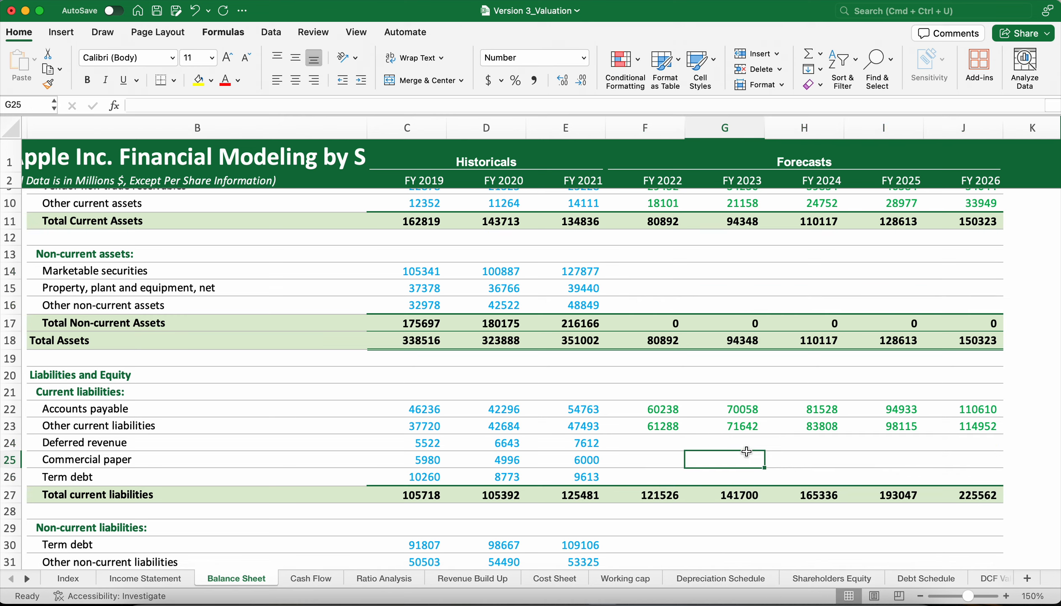
Compare the Balance Sheet's forecast current asset and liability rows with their source rows and Net Working Capital on the Working cap sheet.
scroll(746, 451, up, 5)
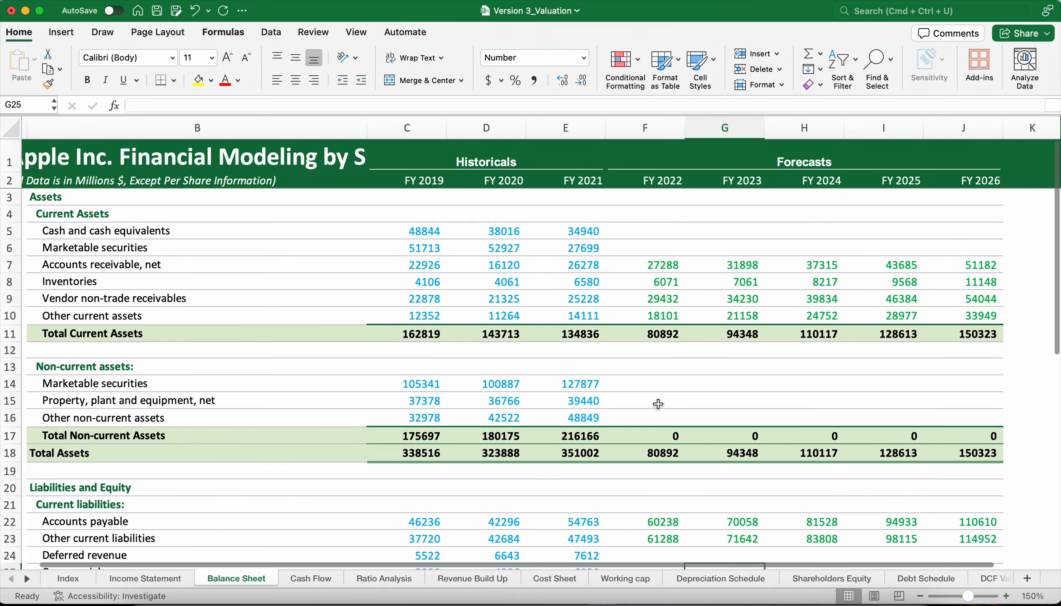
drag(660, 266, 954, 310)
scroll(712, 375, down, 3)
scroll(712, 375, down, 1)
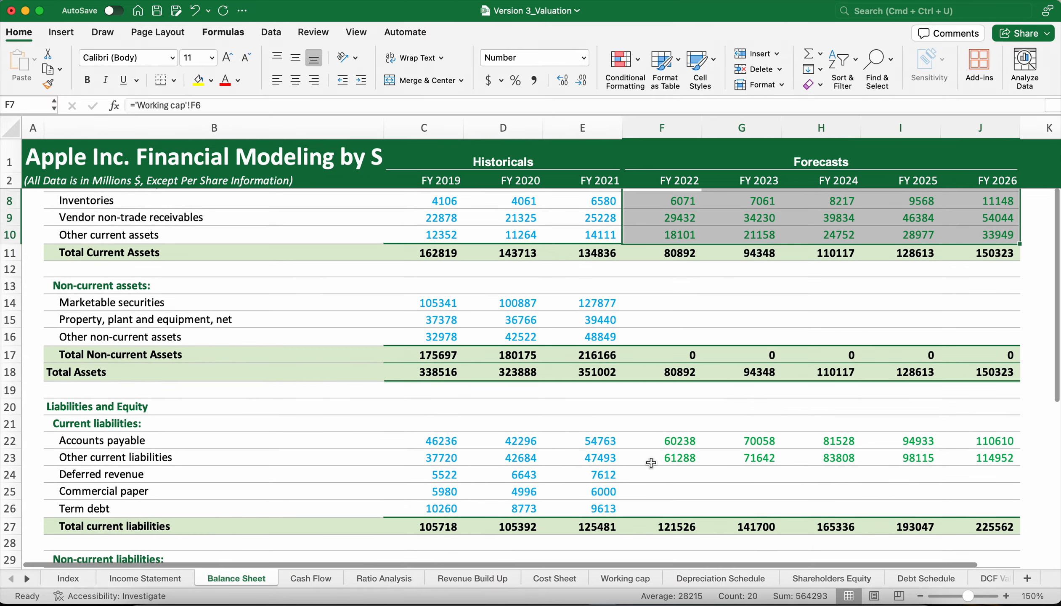
drag(652, 441, 973, 463)
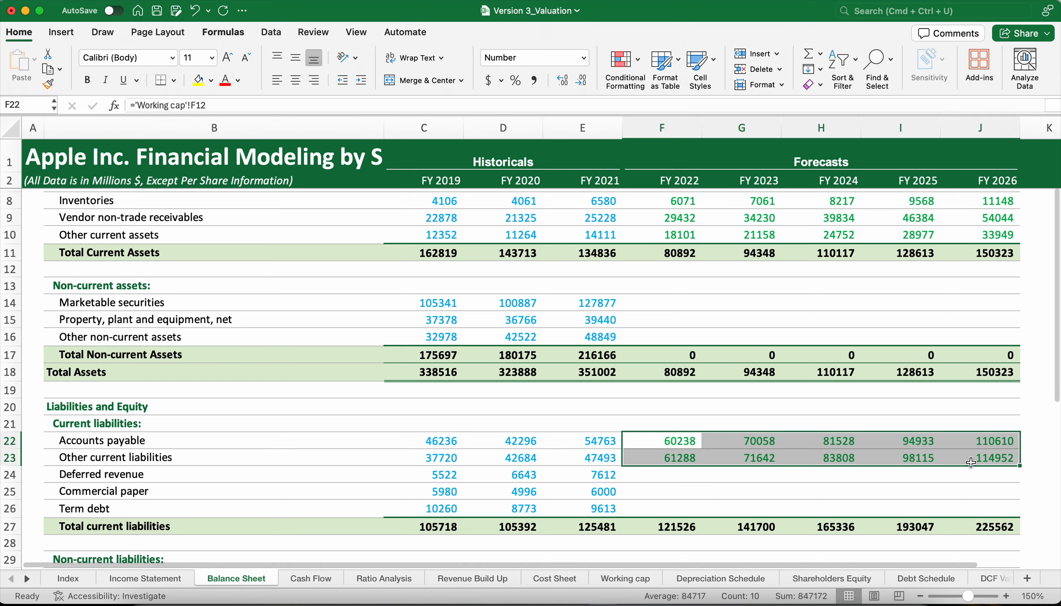
click(652, 584)
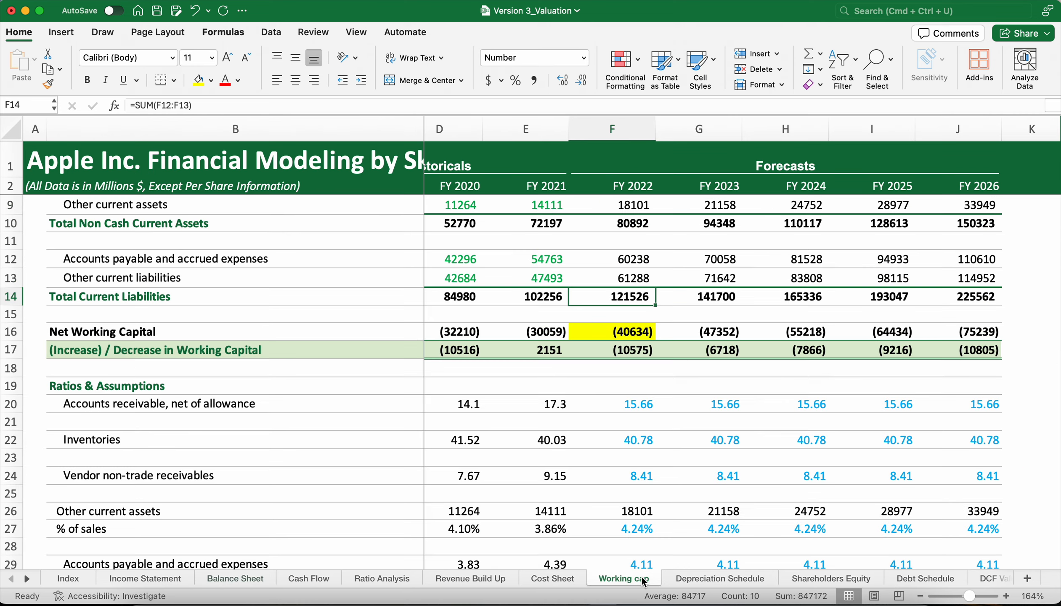
scroll(590, 379, up, 4)
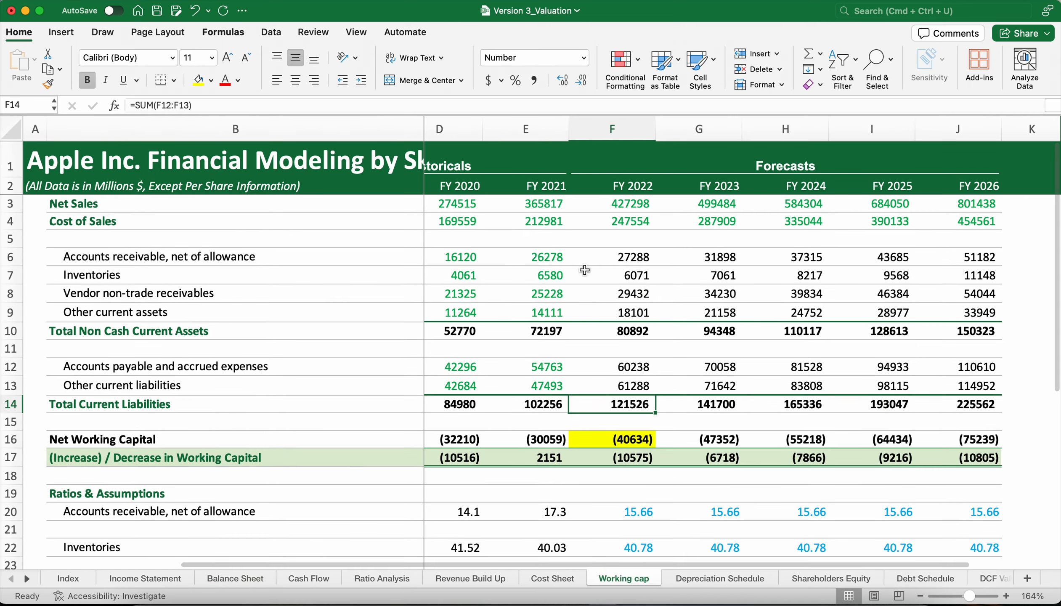
drag(627, 258, 944, 321)
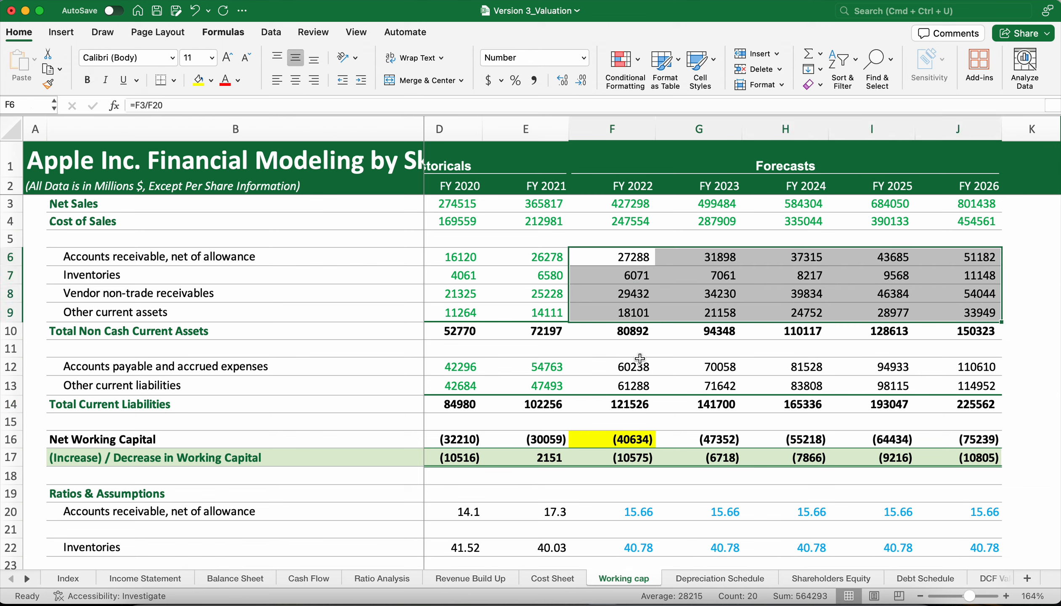
drag(631, 367, 937, 386)
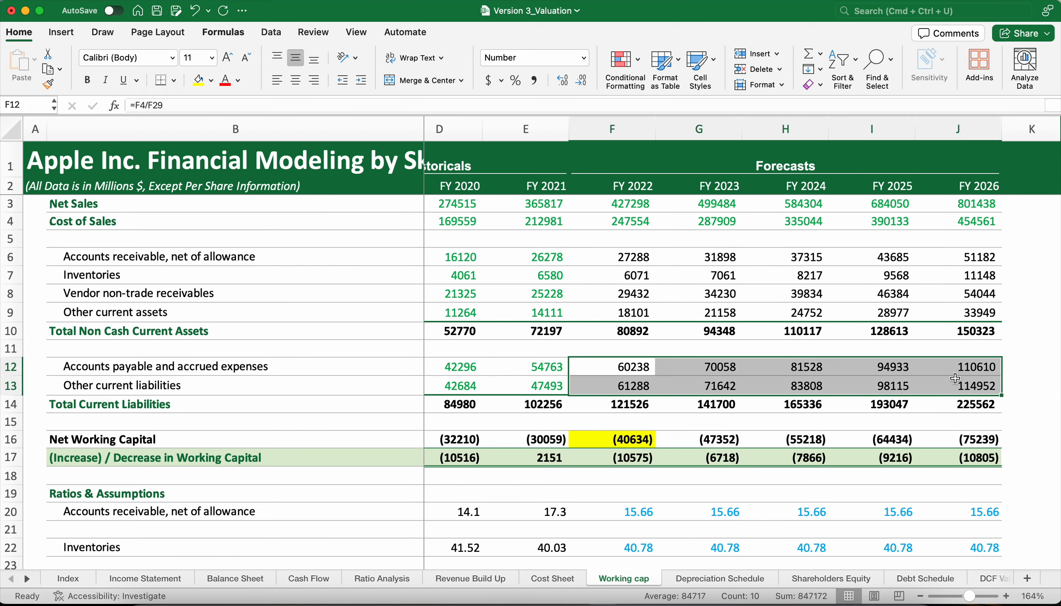
click(584, 440)
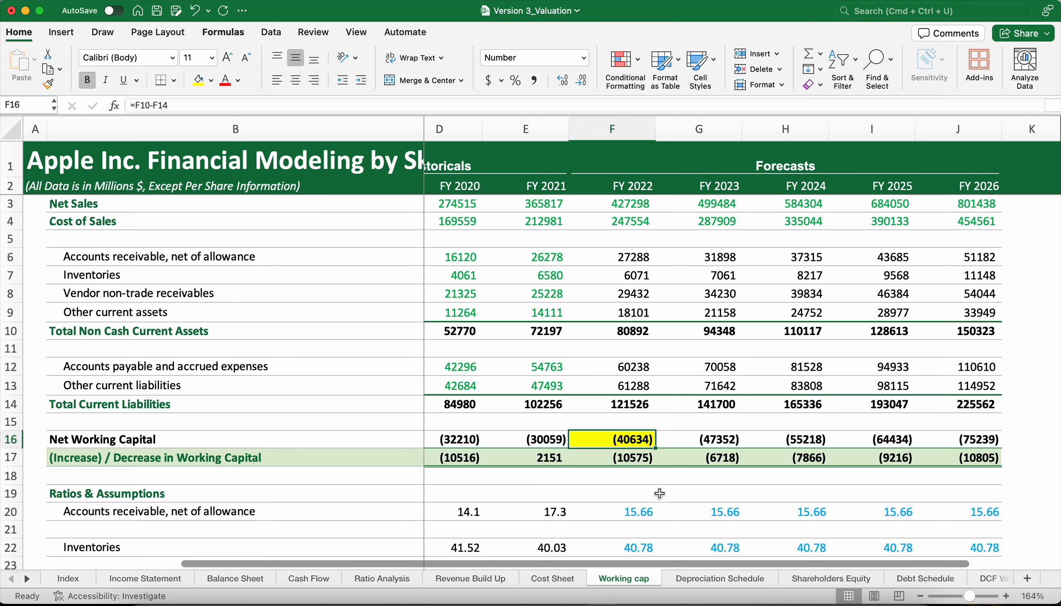
Examine the Check row beneath total liabilities and shareholders' equity on the Balance Sheet against forecast net working capital.
click(227, 578)
scroll(713, 509, down, 5)
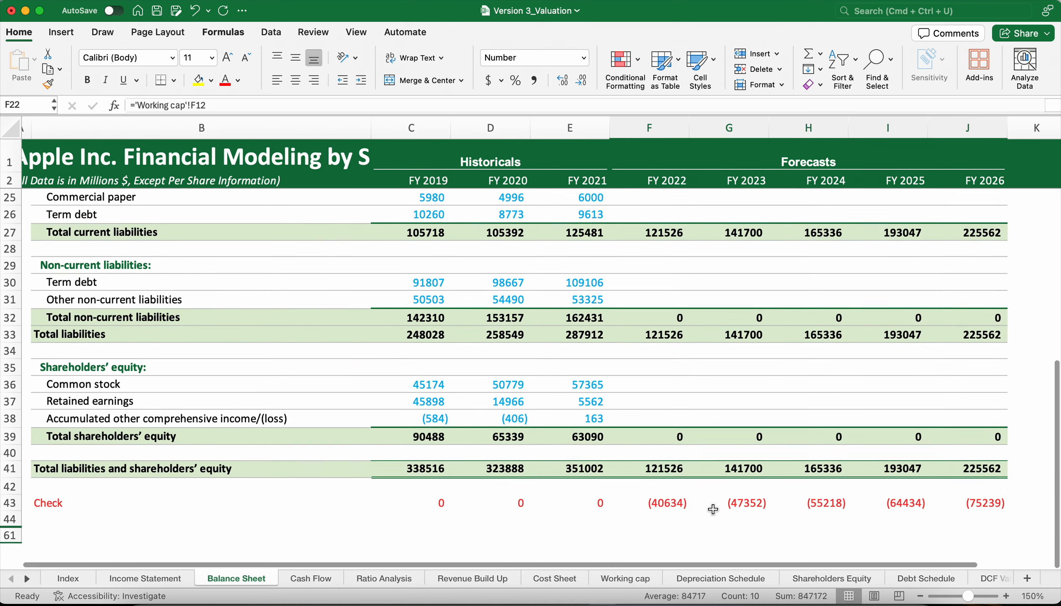
click(667, 498)
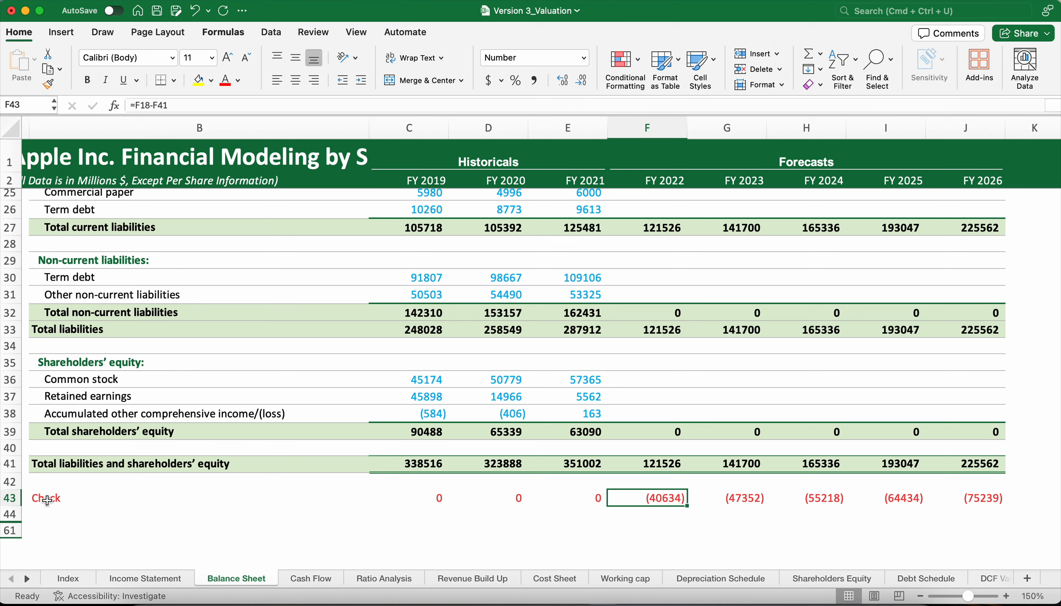
drag(47, 501, 956, 498)
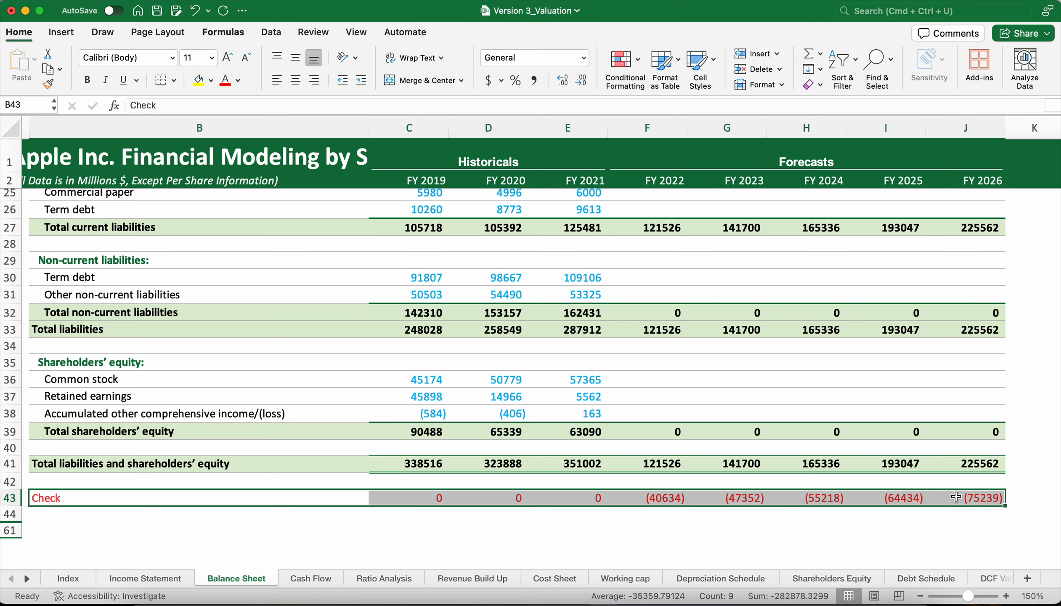
click(775, 377)
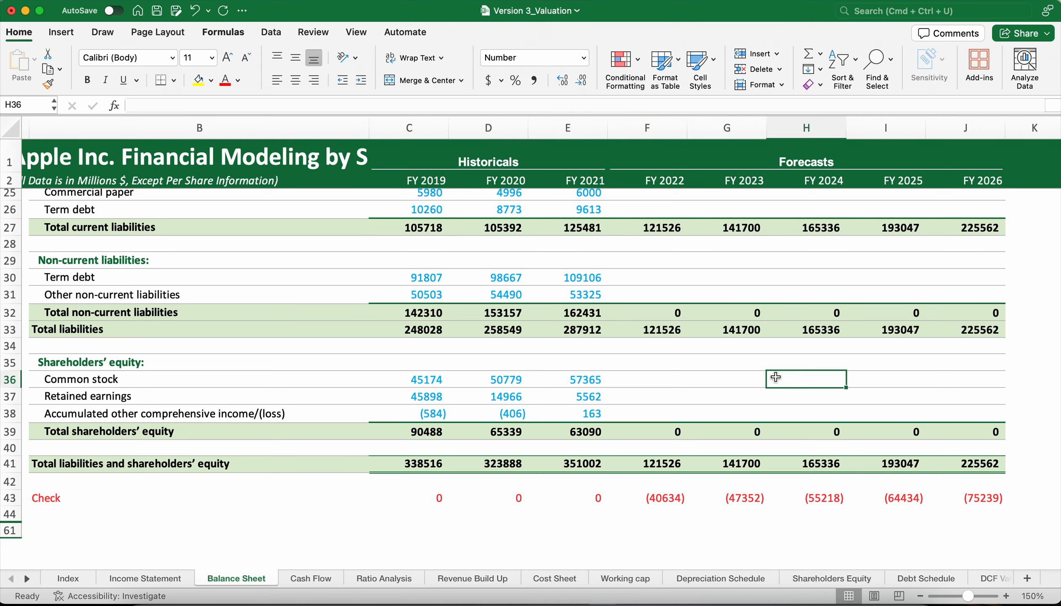
scroll(776, 376, up, 4)
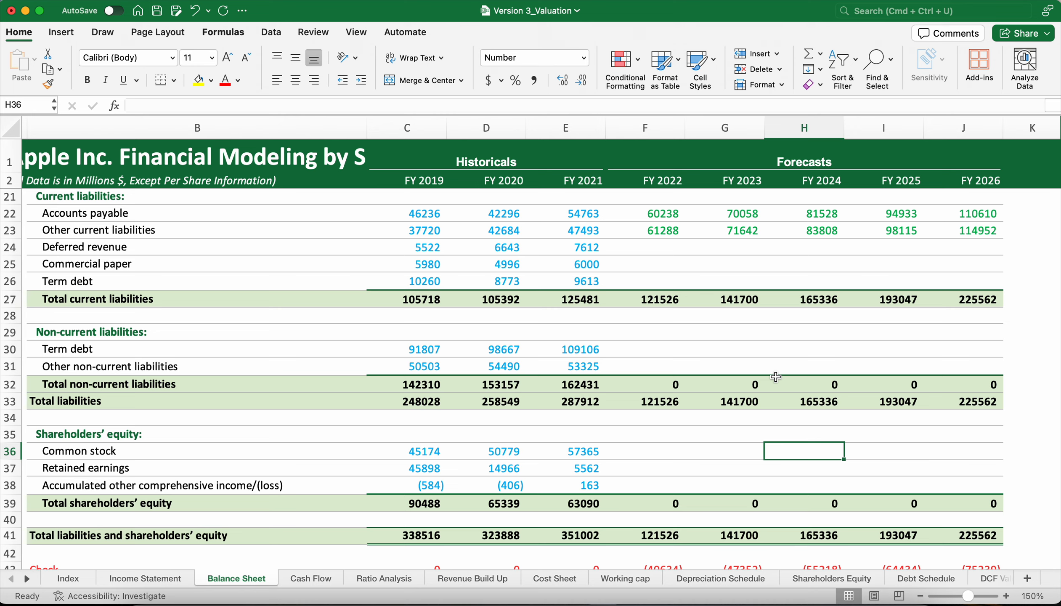
Undo the clearing of the marketable securities, non-current asset and current liability forecasts on the Balance Sheet.
key(super+z)
key(super+z)
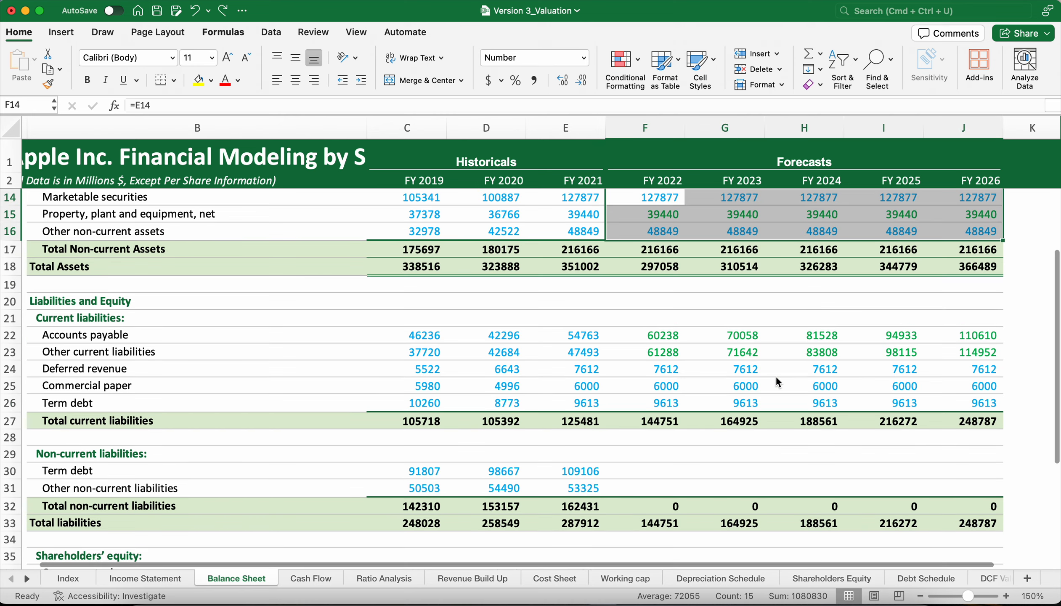
scroll(775, 376, up, 5)
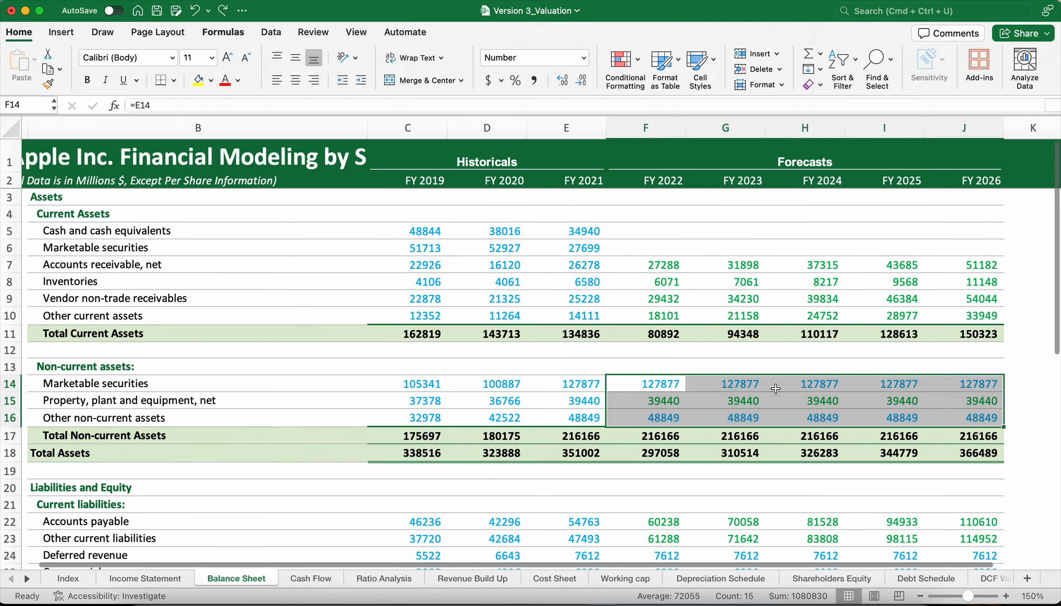
key(super+z)
scroll(777, 393, down, 5)
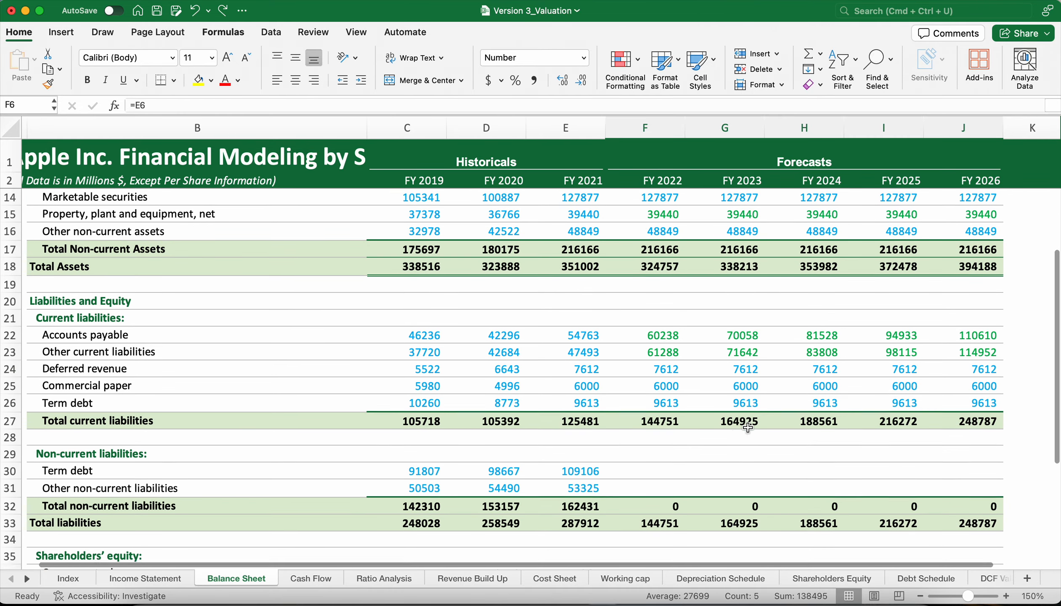
On the Depreciation Schedule, clear the FY 2019 to FY 2026 Net Sales, Capital Expenditures and capex percentage rows, cells C3:J5.
click(721, 582)
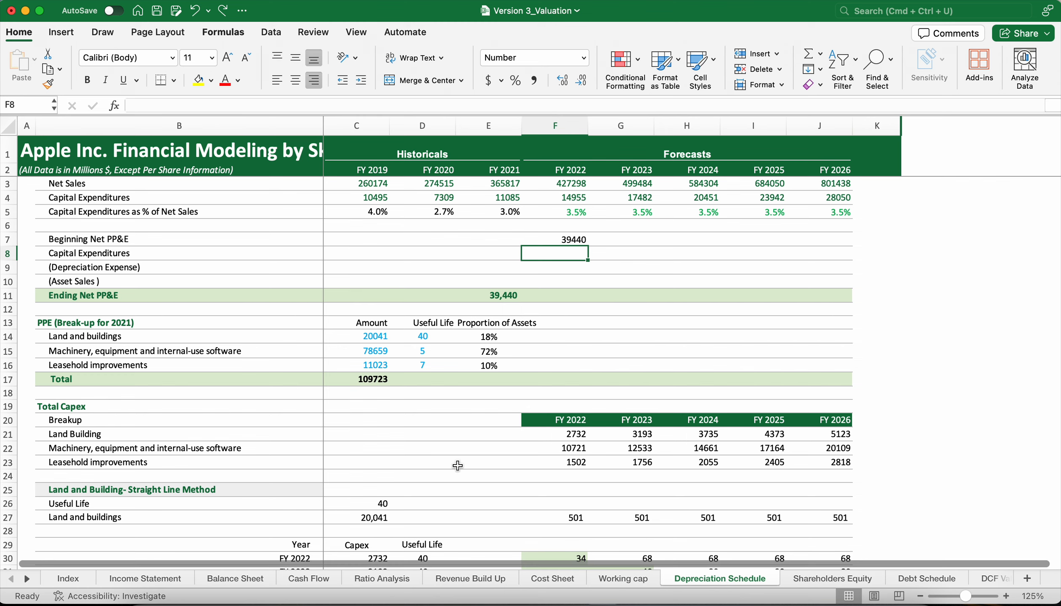
scroll(459, 466, up, 5)
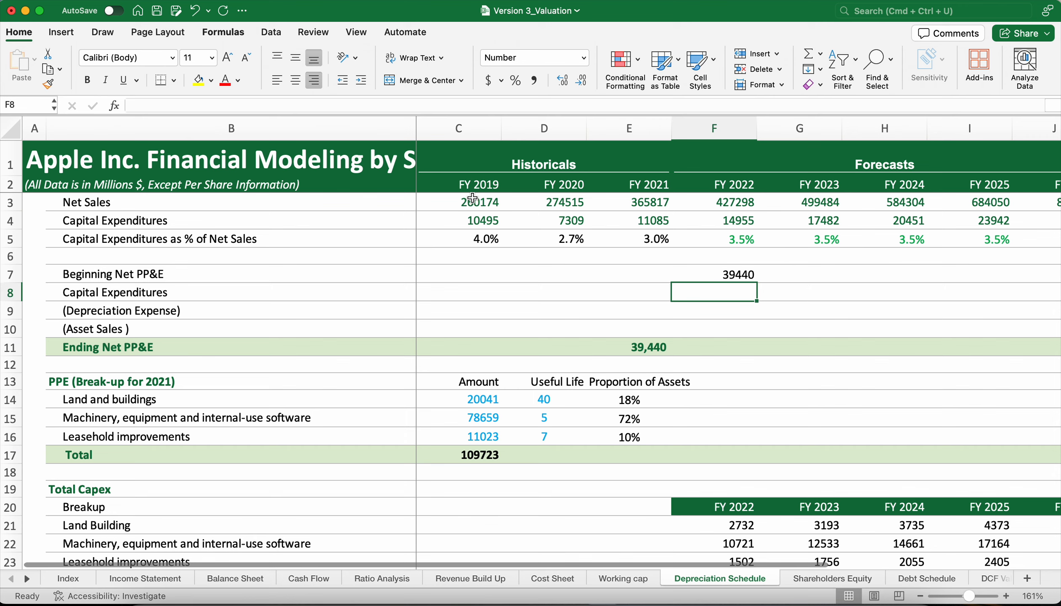
drag(472, 203, 955, 236)
key(Delete)
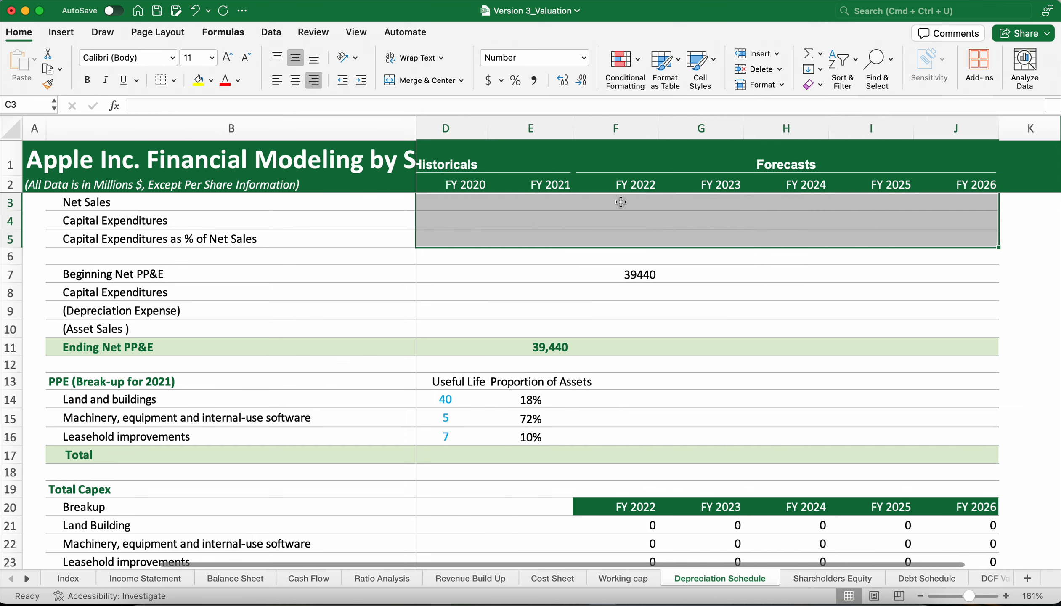
scroll(619, 248, left, 2)
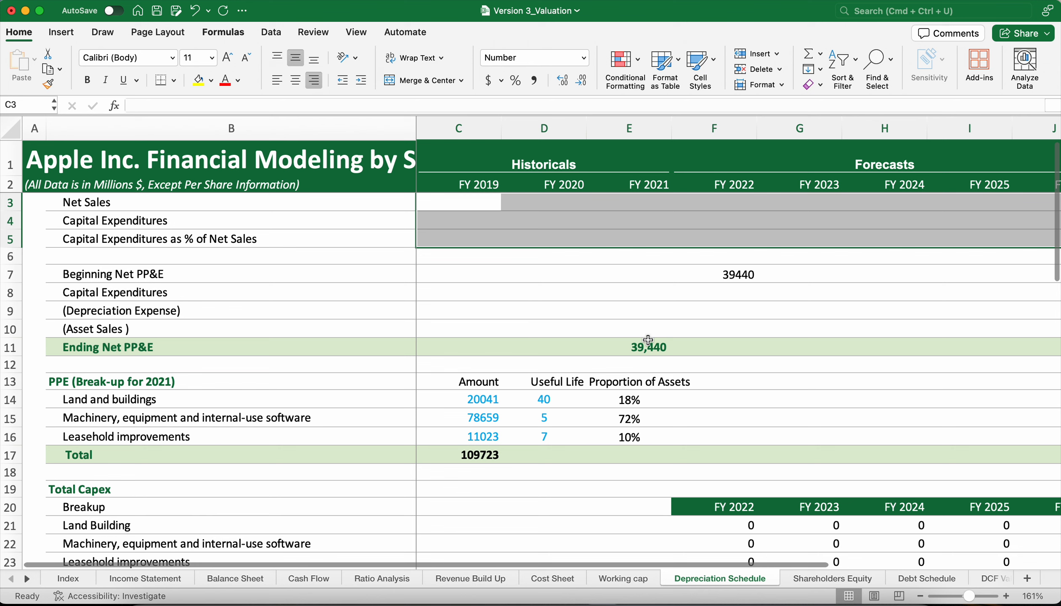
Clear the FY 2021 Ending Net PP&E value in cell E11 of the Depreciation Schedule.
click(516, 219)
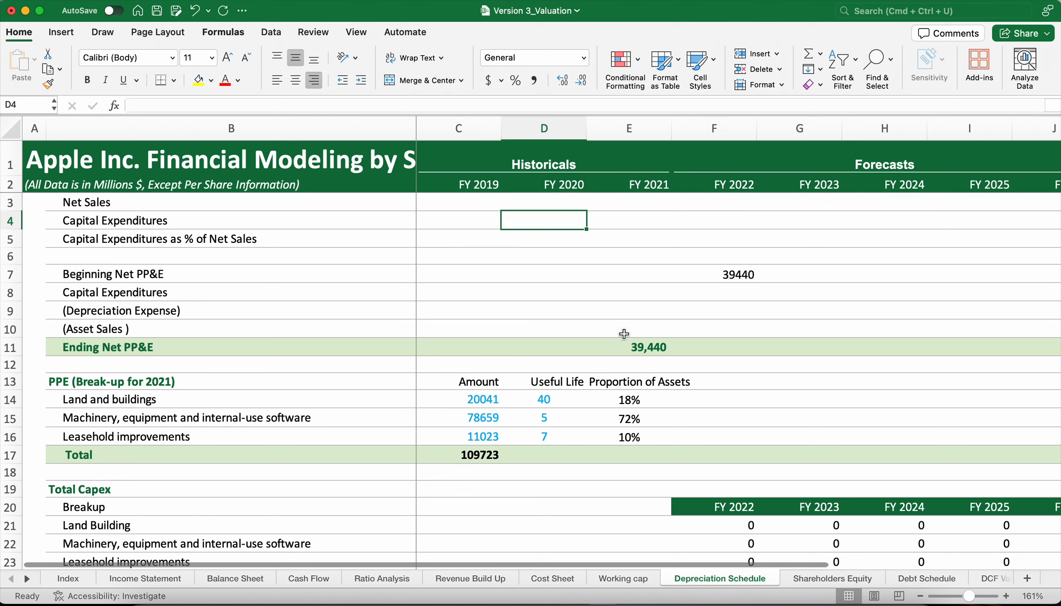
click(640, 344)
key(Delete)
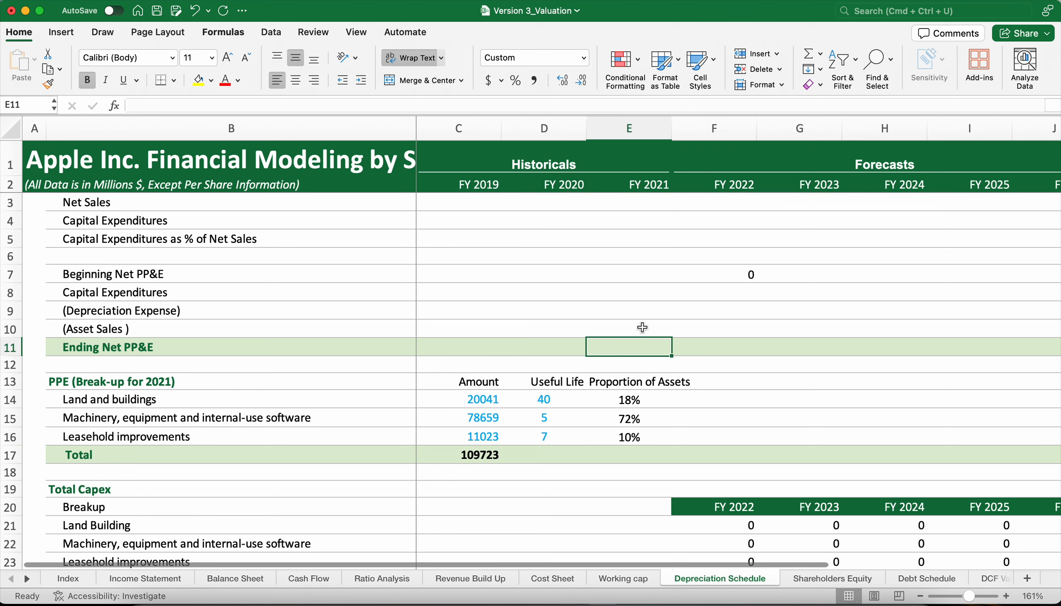
scroll(711, 300, down, 5)
scroll(711, 300, down, 5)
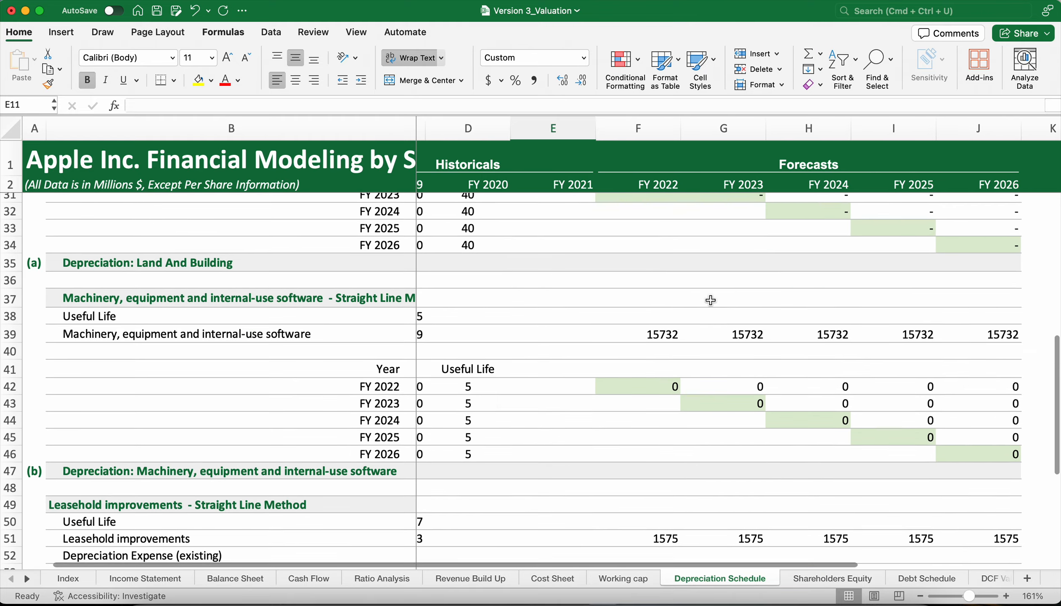
scroll(711, 300, up, 10)
Link FY 2019 Net Sales in C3 to Total net sales on the Income Statement, cell C6.
click(451, 203)
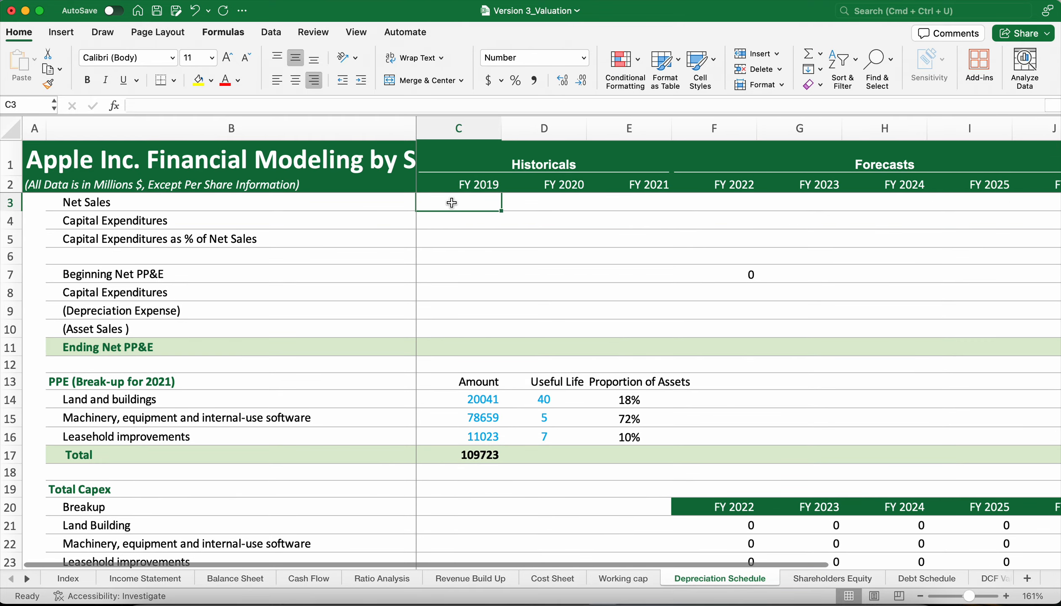
text(=)
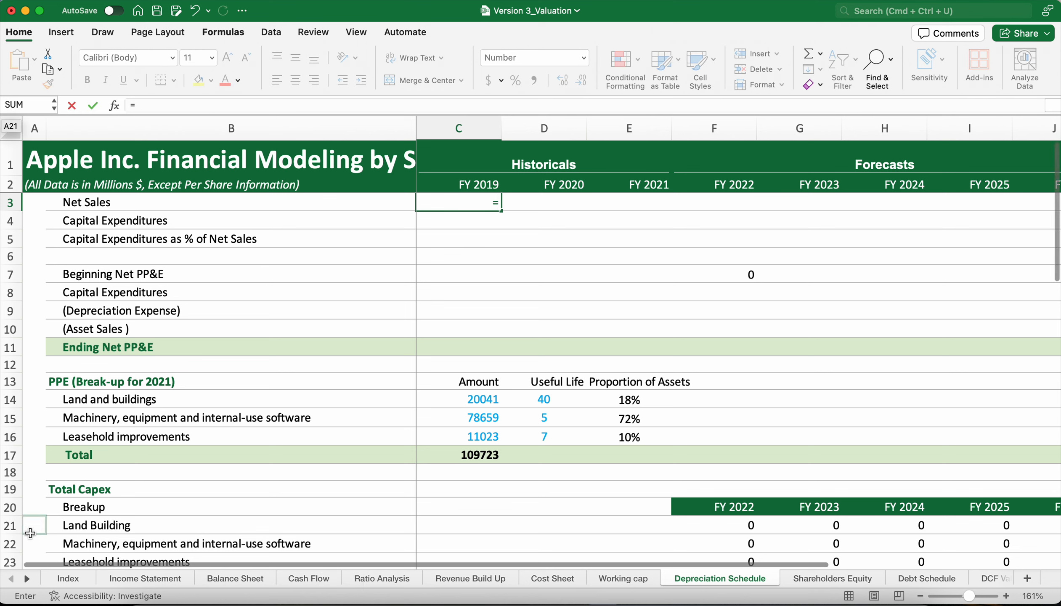
click(133, 575)
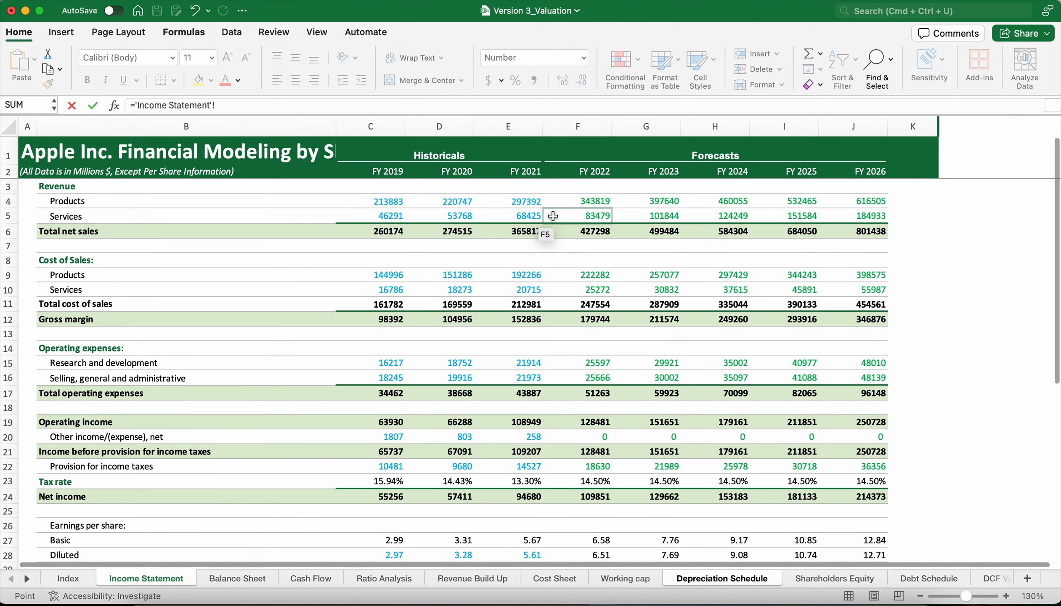
click(391, 229)
key(Return)
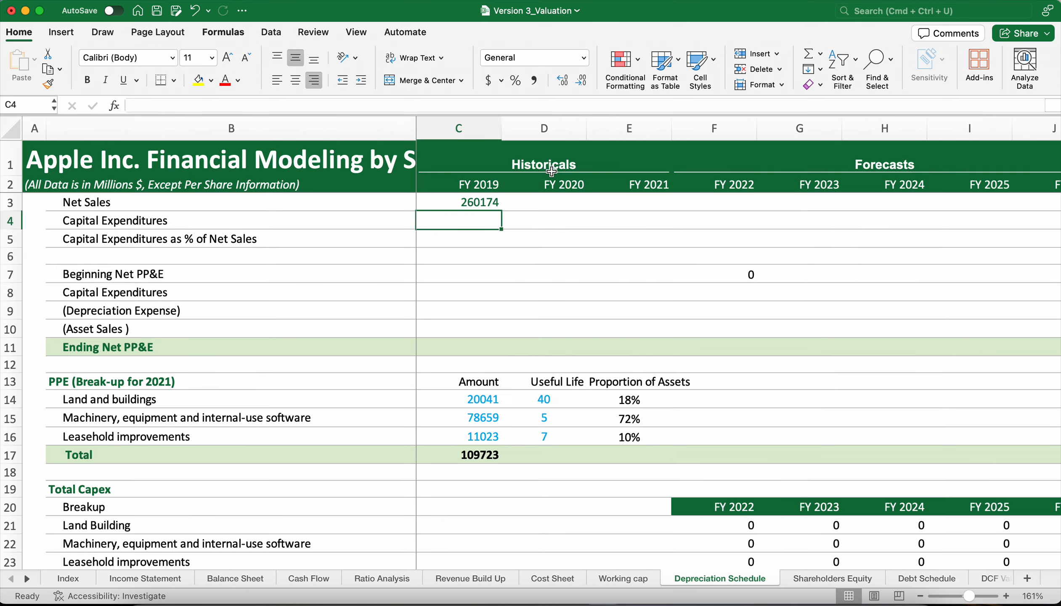
Try filling the Net Sales link from C3 across only the historical years, through FY 2021 in E3.
key(Up)
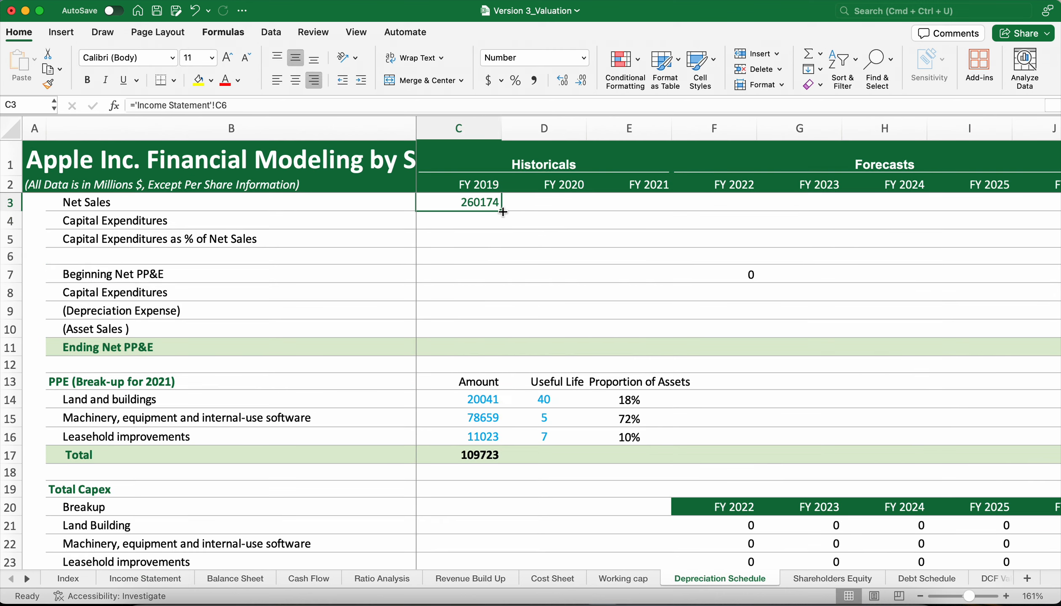
drag(503, 211, 937, 198)
scroll(753, 276, left, 2)
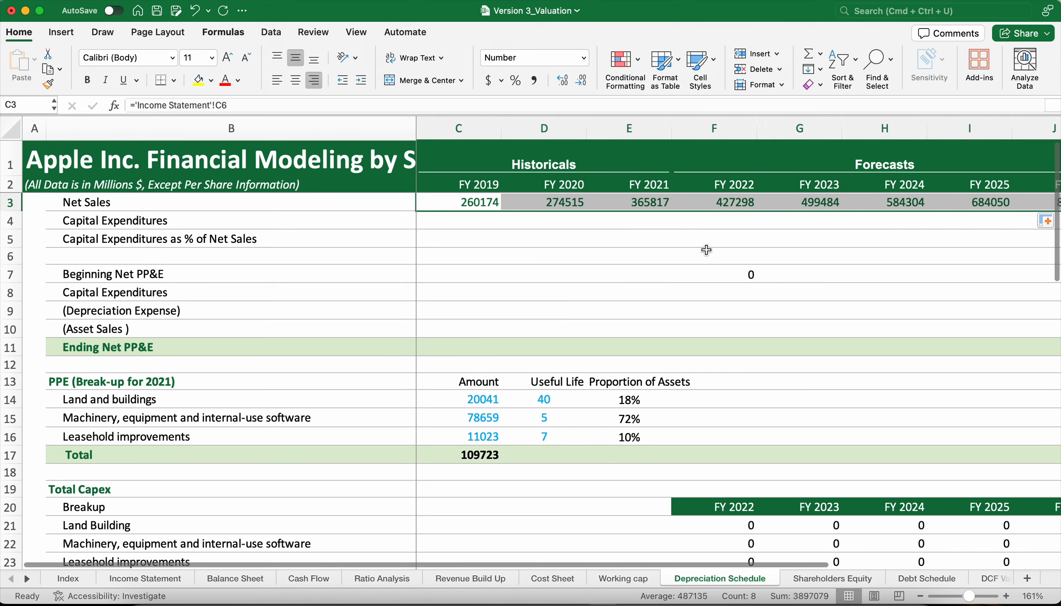
click(458, 225)
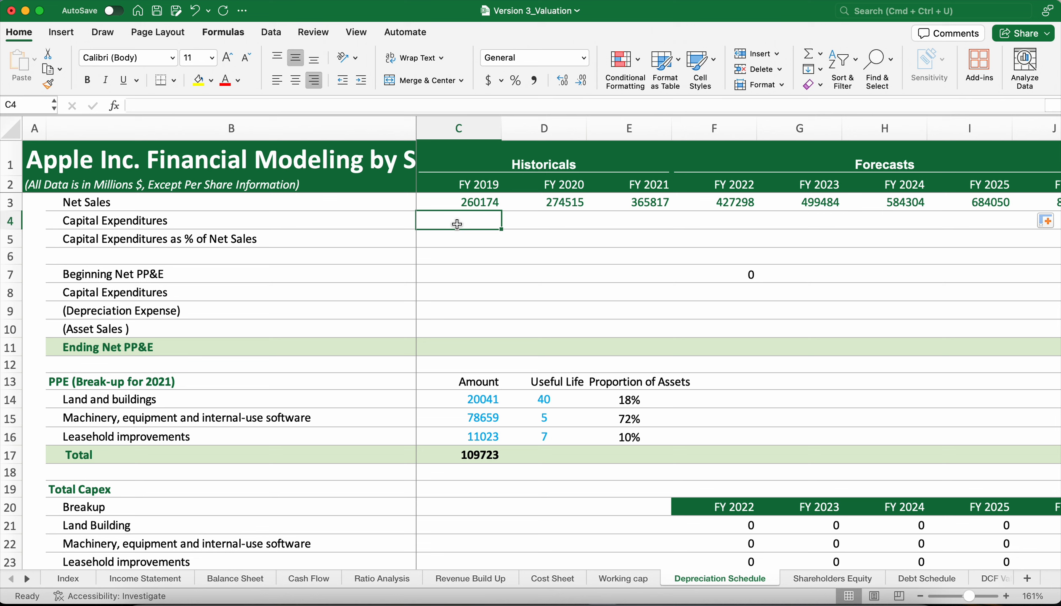
key(super+z)
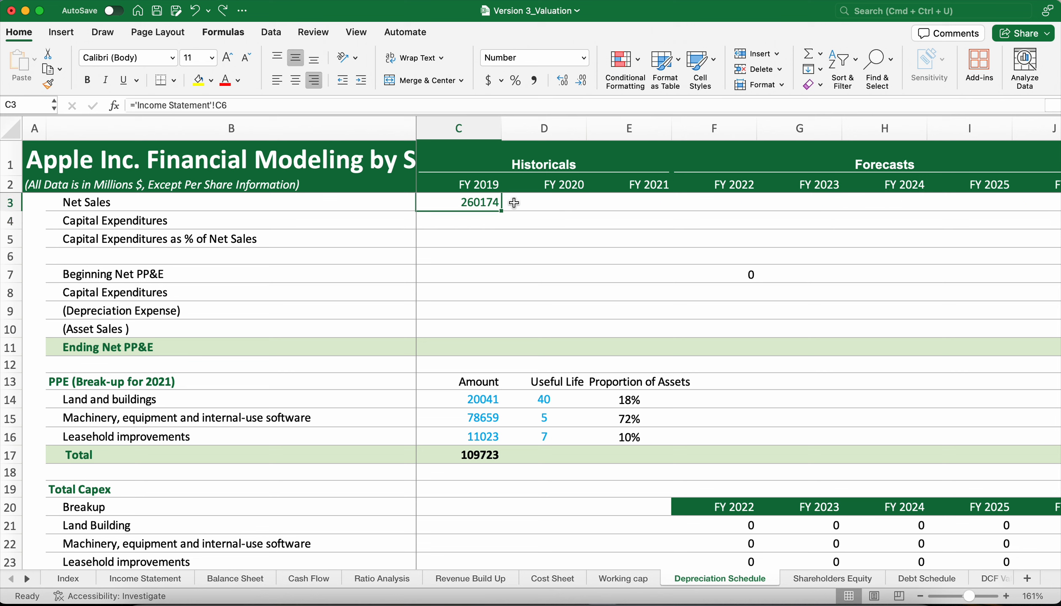
drag(503, 212, 647, 215)
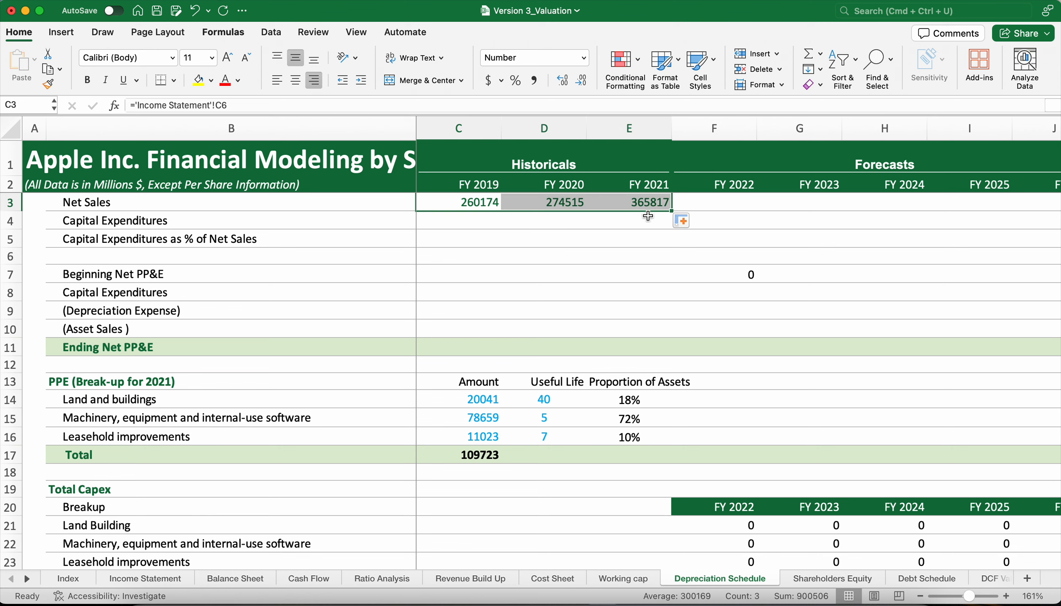
click(727, 205)
text(=)
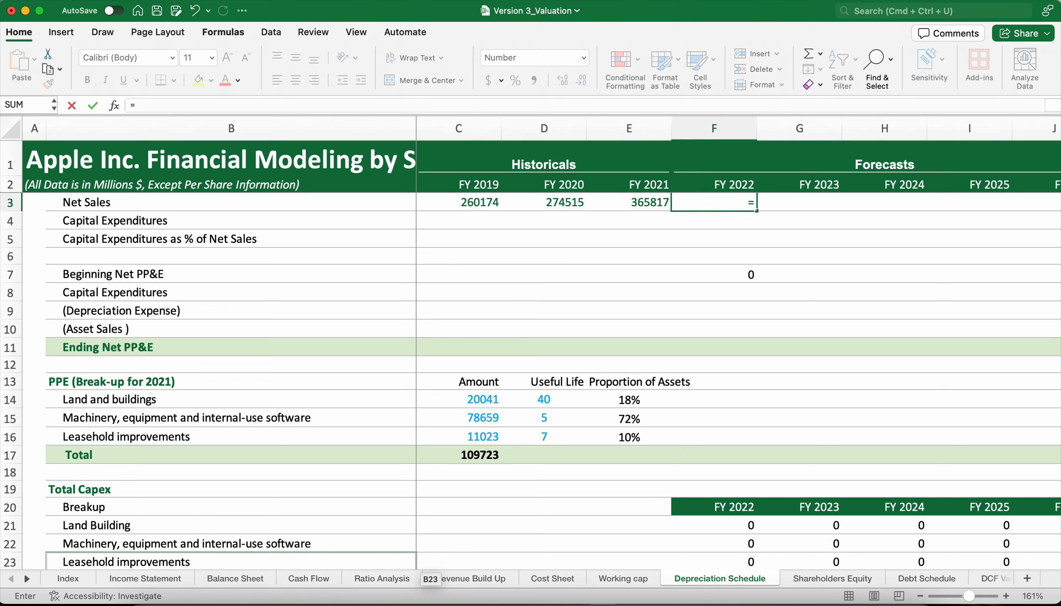
click(146, 578)
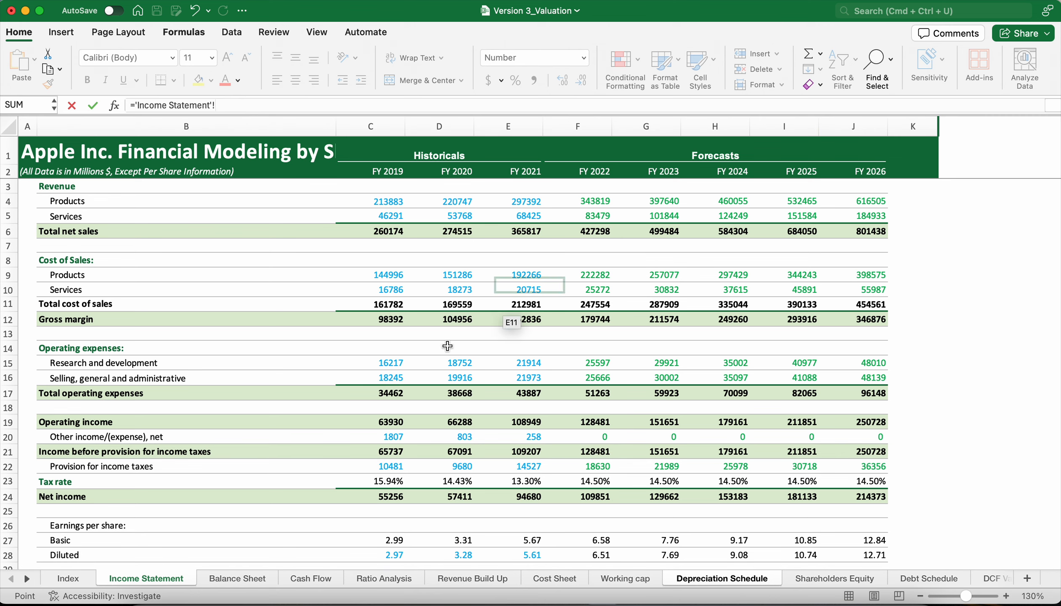
click(697, 586)
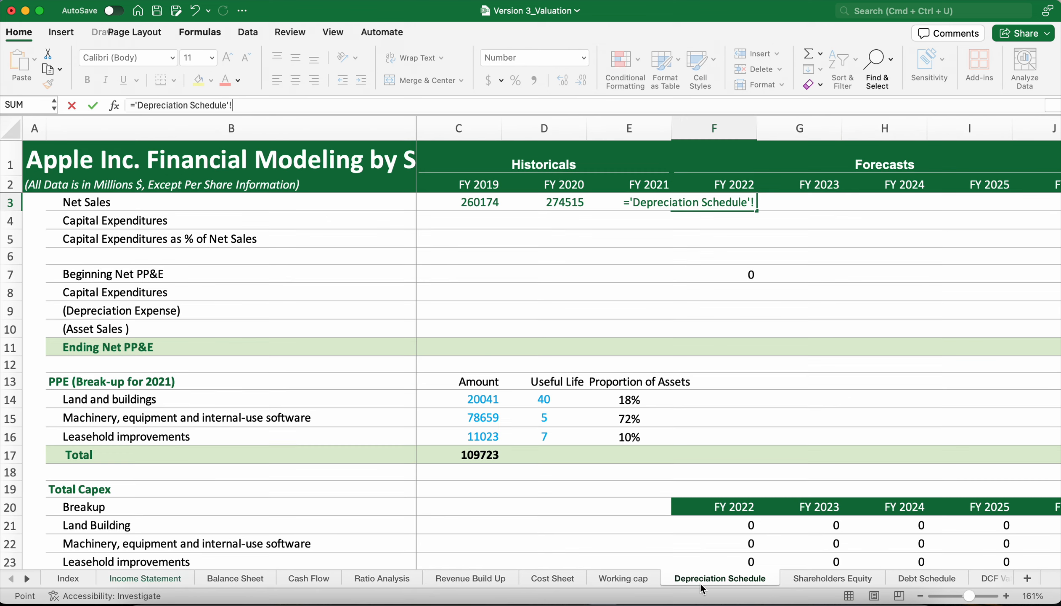
key(BackSpace)
key(BackSpace)
key(BackSpace)
key(BackSpace)
key(BackSpace)
key(BackSpace)
key(BackSpace)
key(BackSpace)
key(BackSpace)
key(BackSpace)
key(BackSpace)
key(BackSpace)
key(BackSpace)
key(BackSpace)
key(BackSpace)
key(BackSpace)
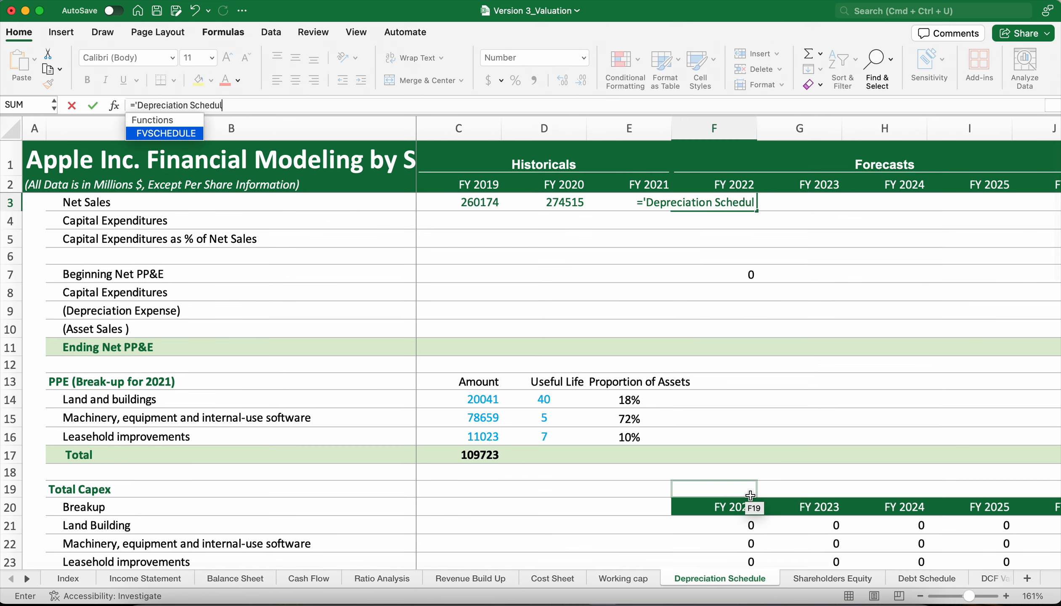
key(BackSpace)
key(BackSpace)
key(BackSpace)
key(BackSpace)
key(BackSpace)
key(BackSpace)
key(BackSpace)
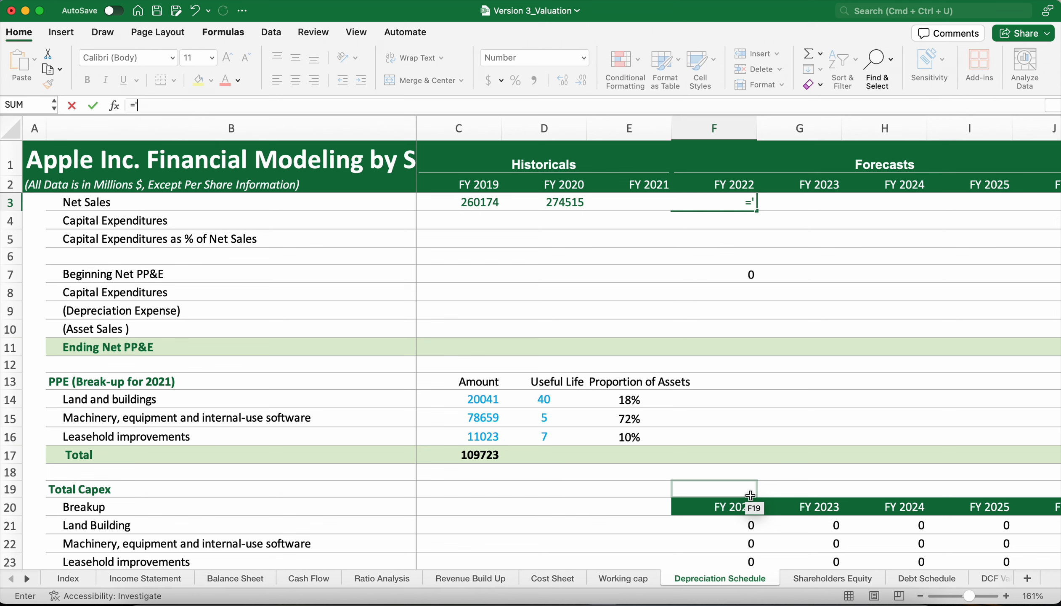
key(Return)
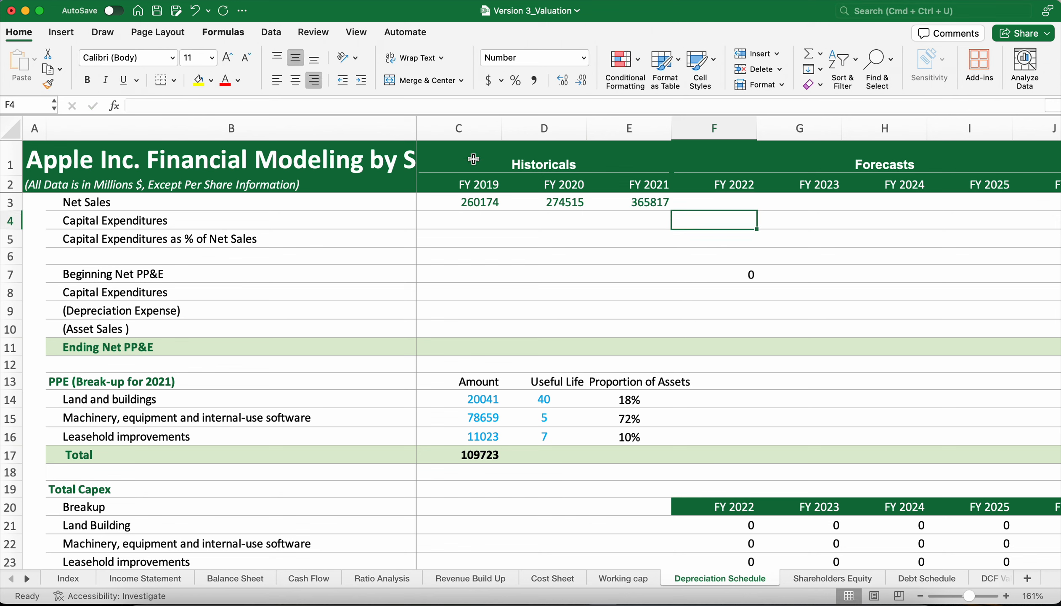
Fill the Net Sales link from C3 across all historical and forecast years, through FY 2026 in J3.
click(479, 197)
drag(503, 211, 975, 224)
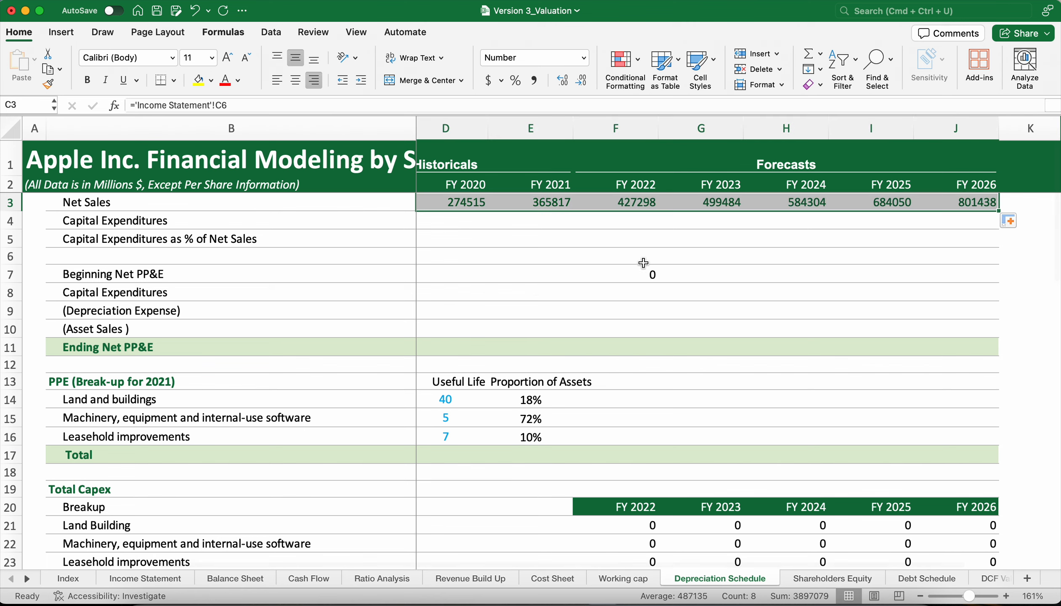
scroll(541, 301, left, 1)
click(461, 217)
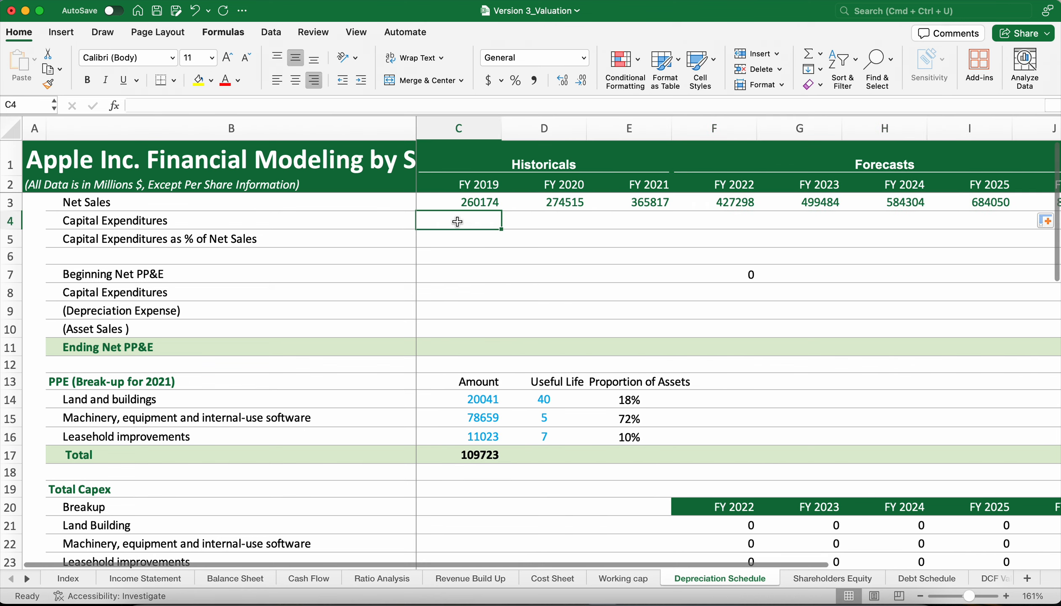
click(489, 204)
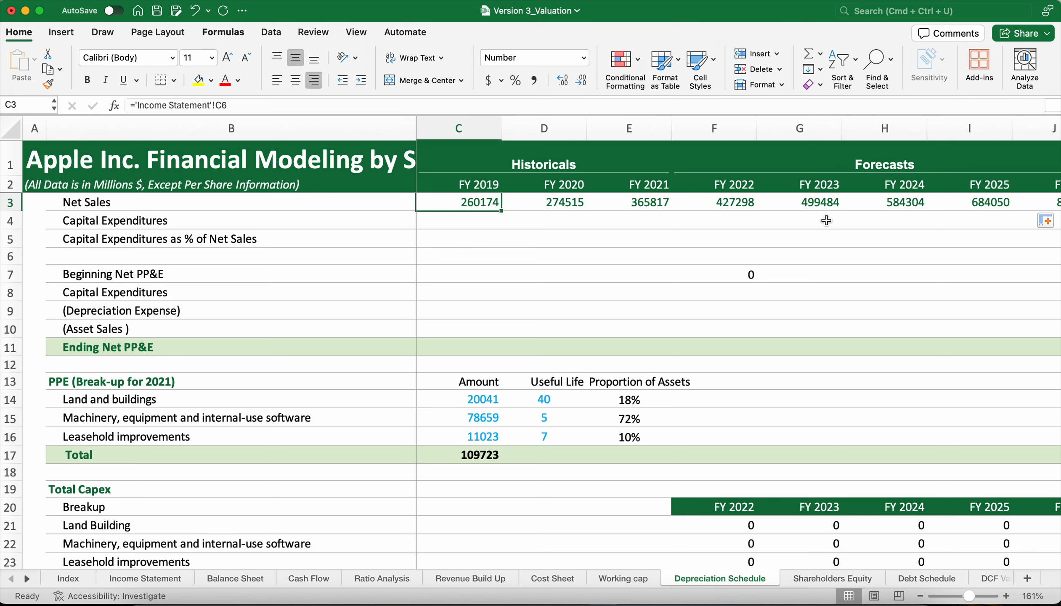
scroll(913, 225, right, 1)
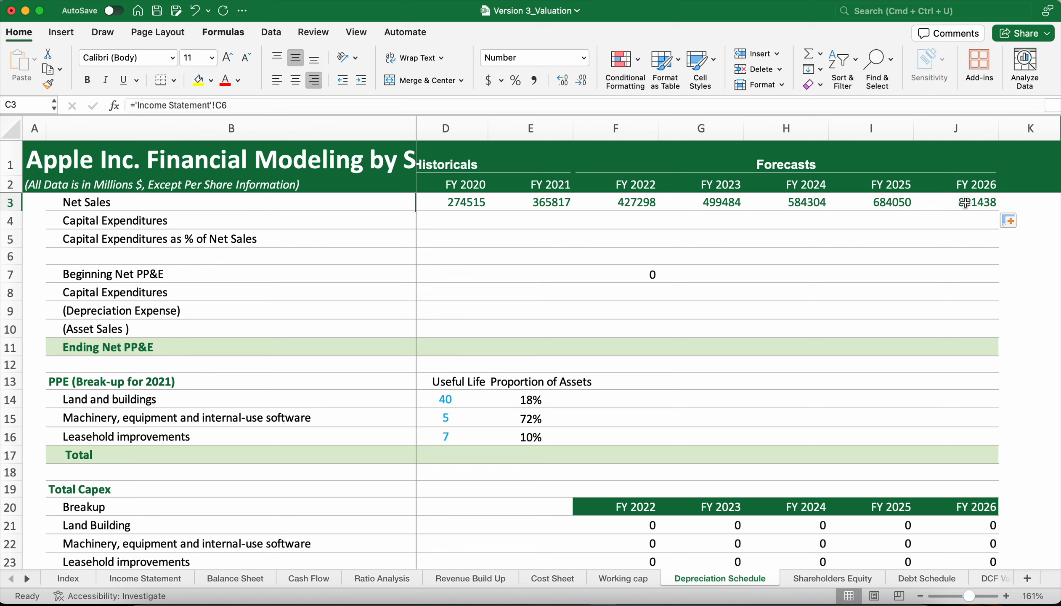
scroll(751, 249, left, 1)
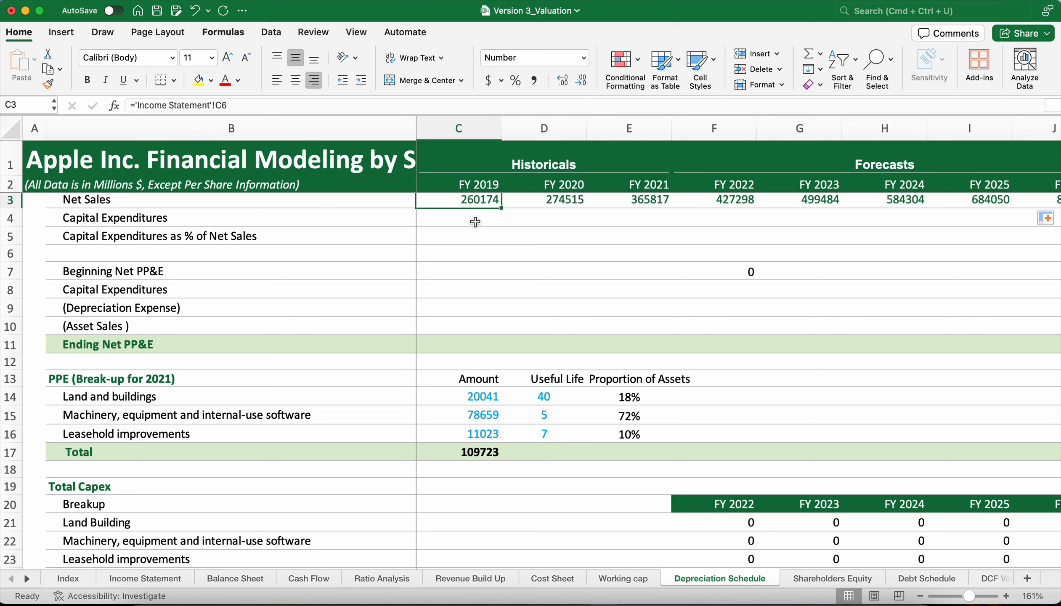
Link FY 2019 Capital Expenditures in C4 to Cash Flow cell C25, payments for acquisition of property, plant and equipment, and fill through FY 2021.
click(475, 222)
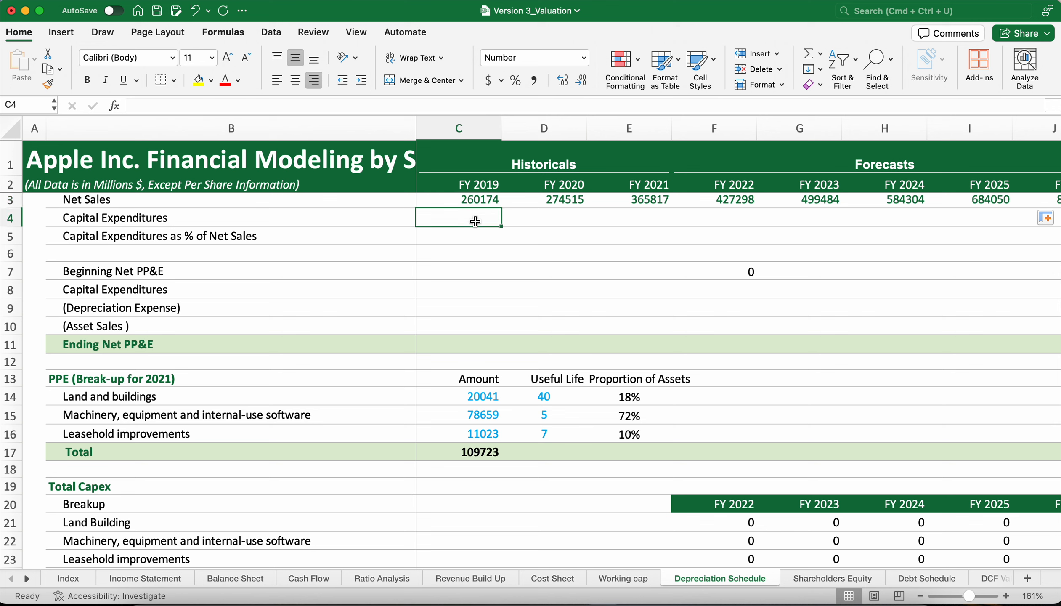
text(=)
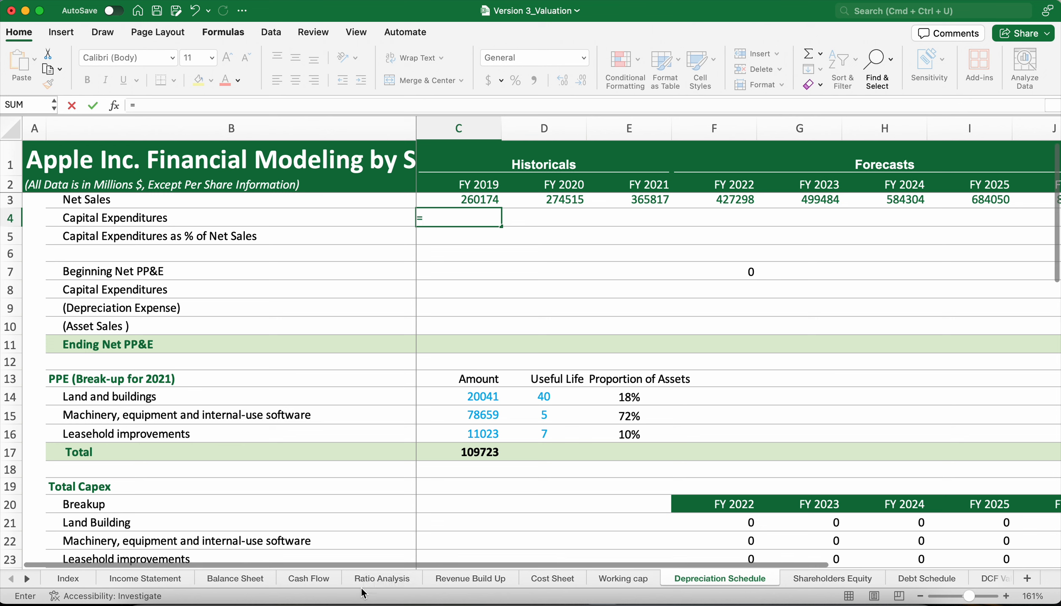
click(308, 581)
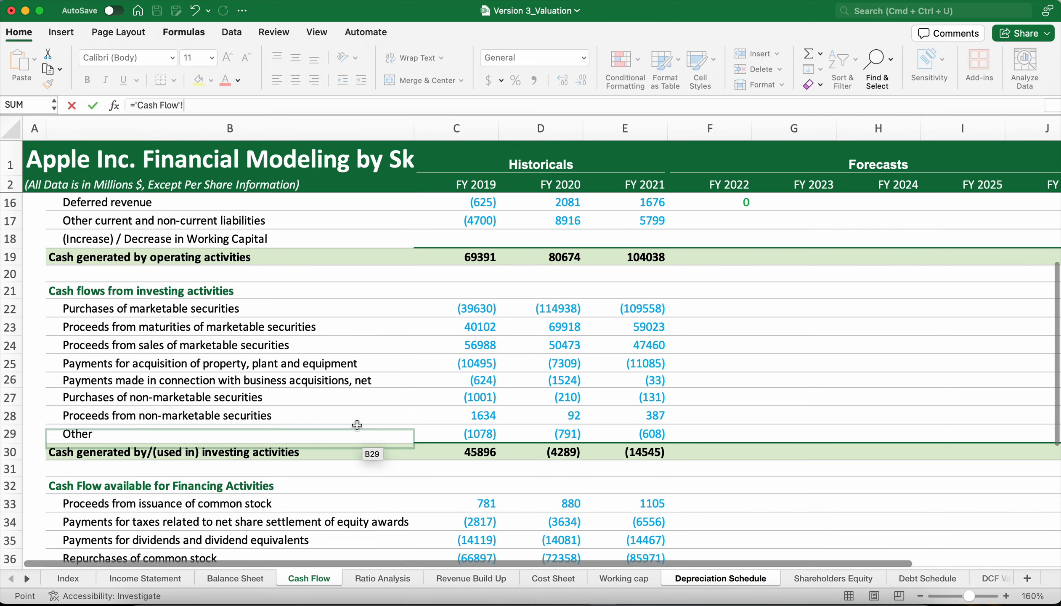
scroll(445, 396, up, 3)
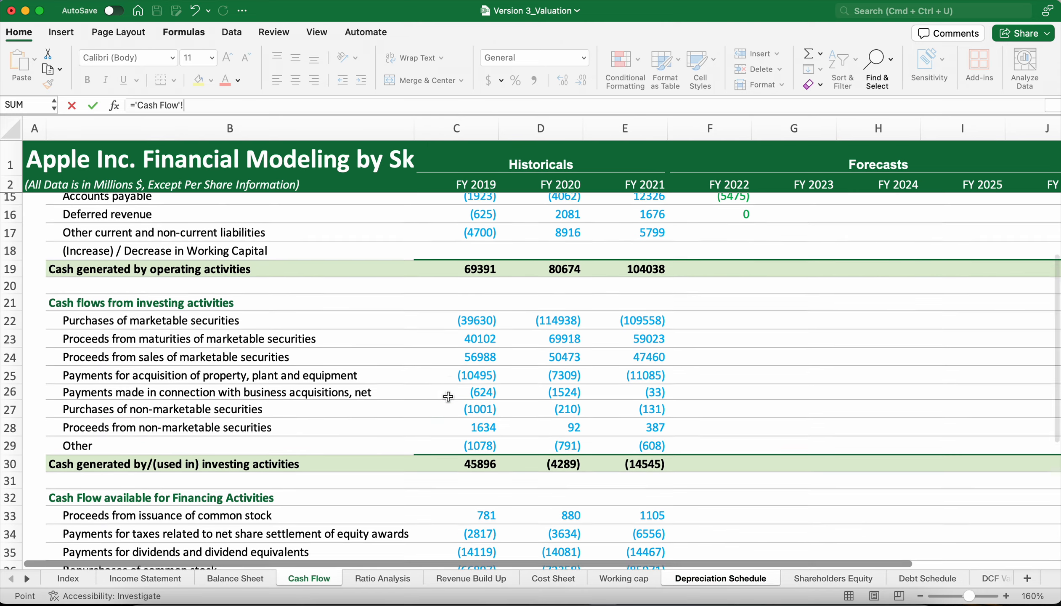
scroll(448, 396, up, 4)
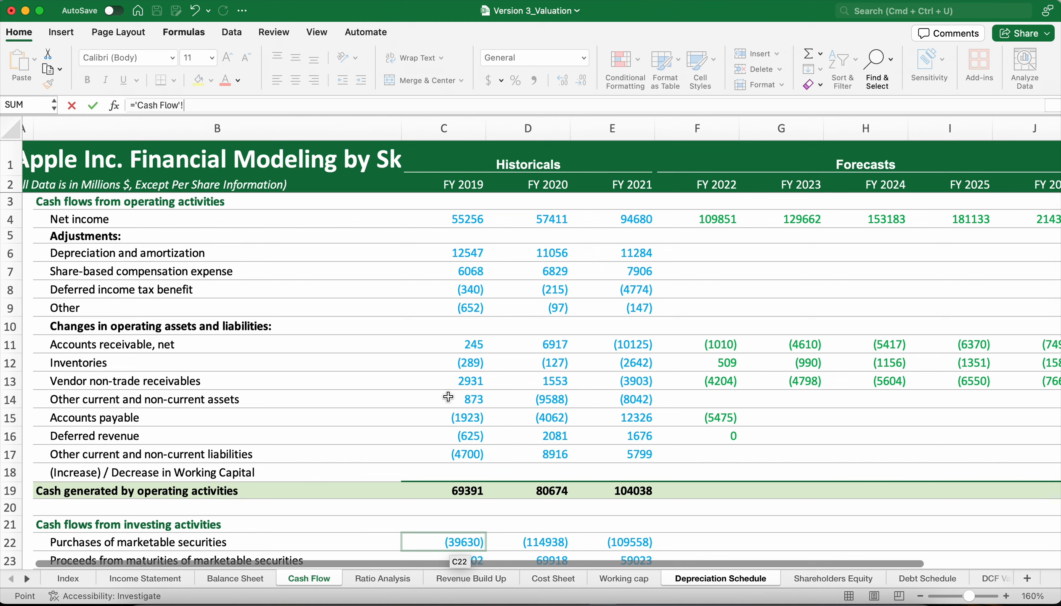
scroll(448, 397, down, 5)
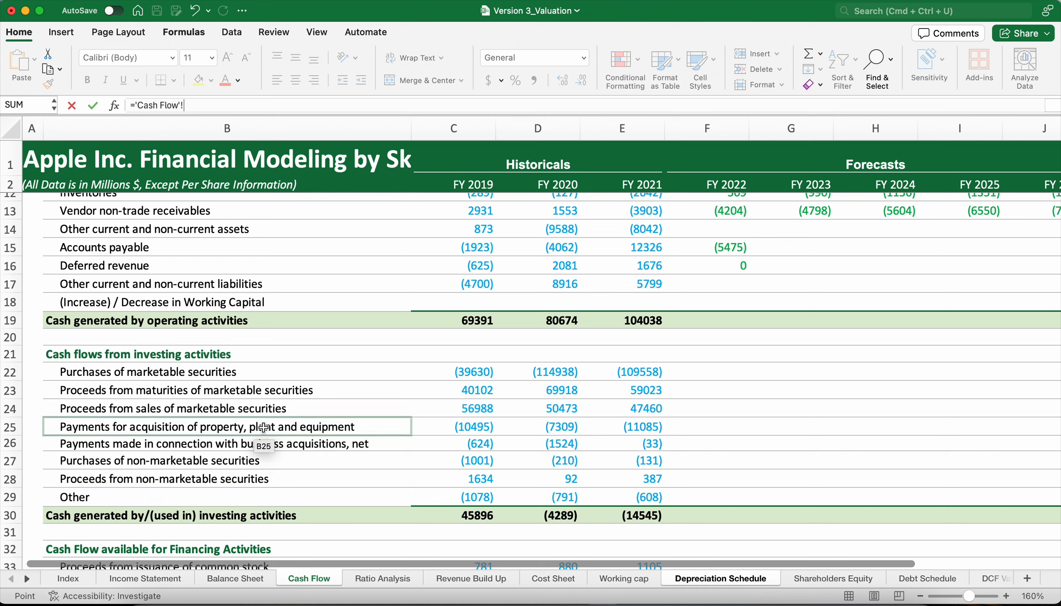
click(465, 431)
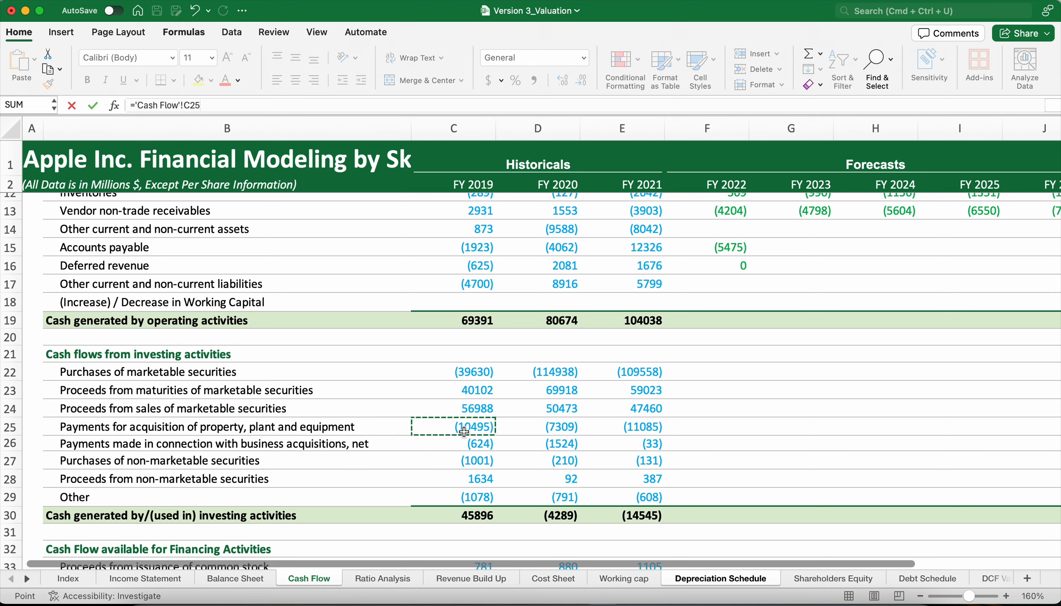
key(Return)
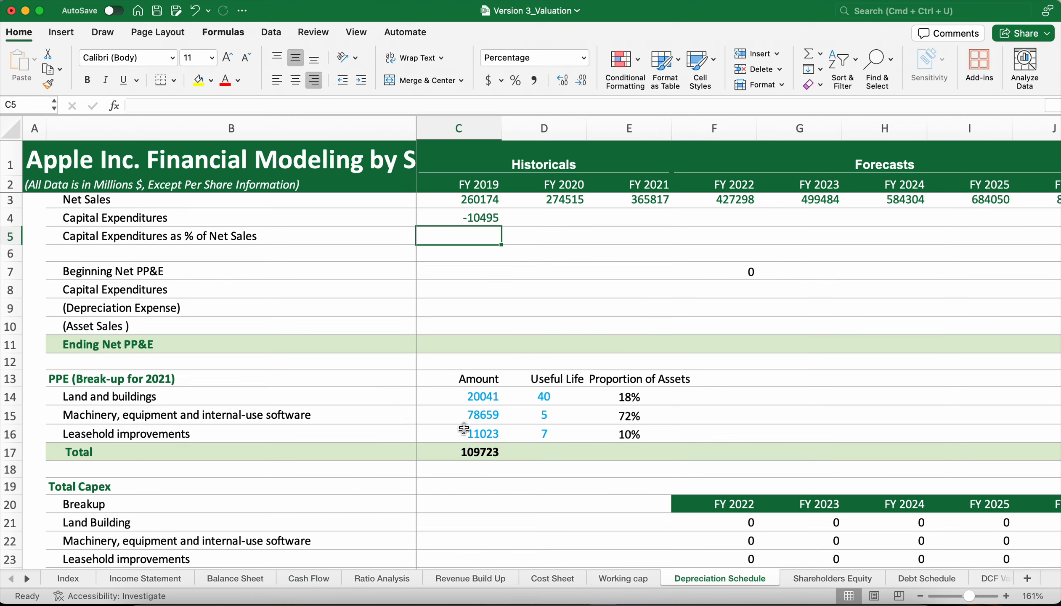
click(483, 218)
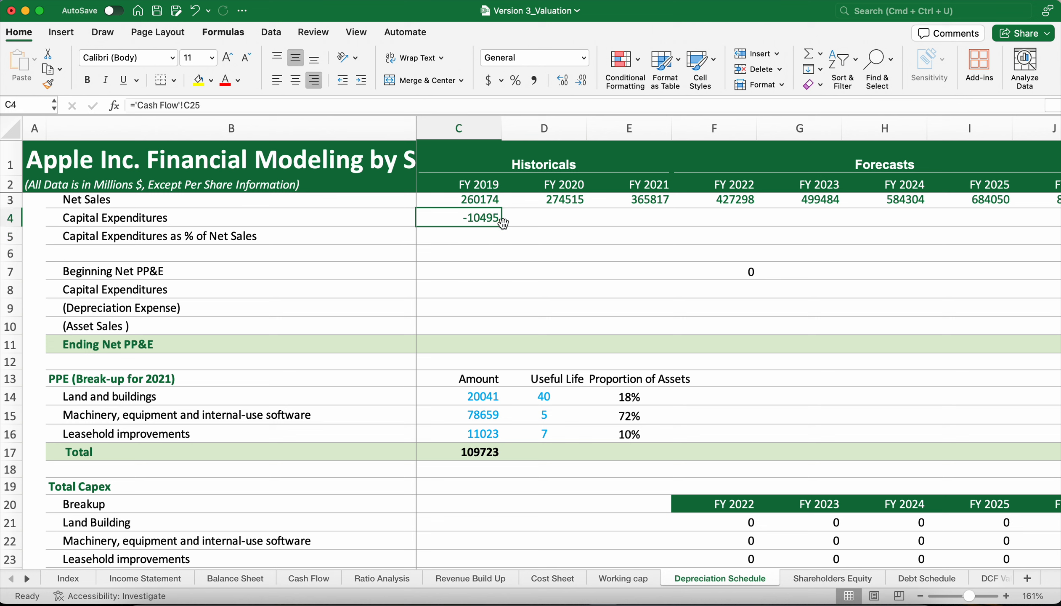
drag(503, 227, 649, 219)
Calculate FY 2019 Capital Expenditures as % of Net Sales in C5 with the formula =C4/C3.
click(478, 238)
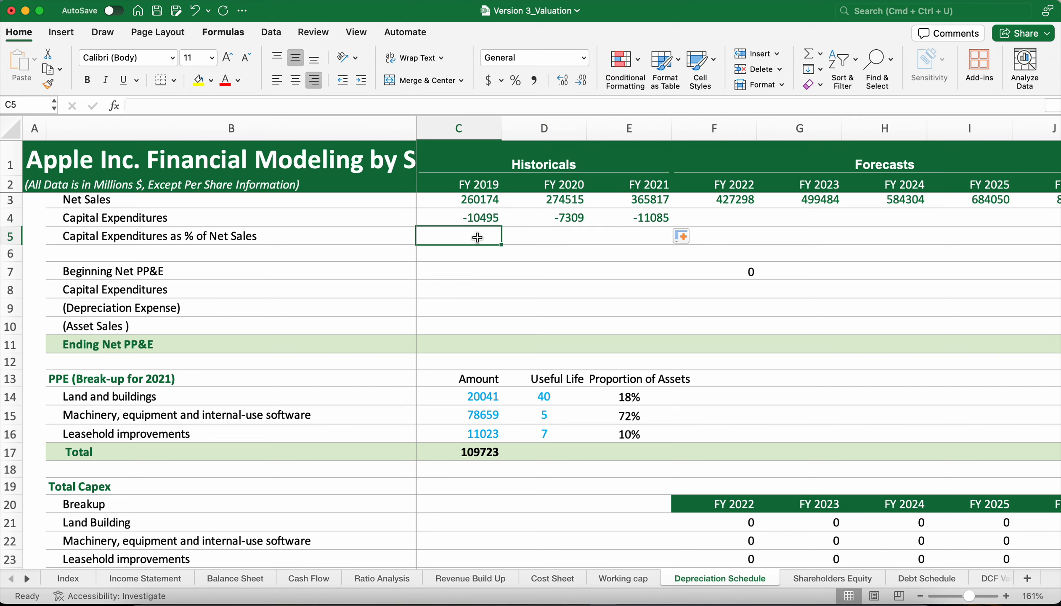
text(=)
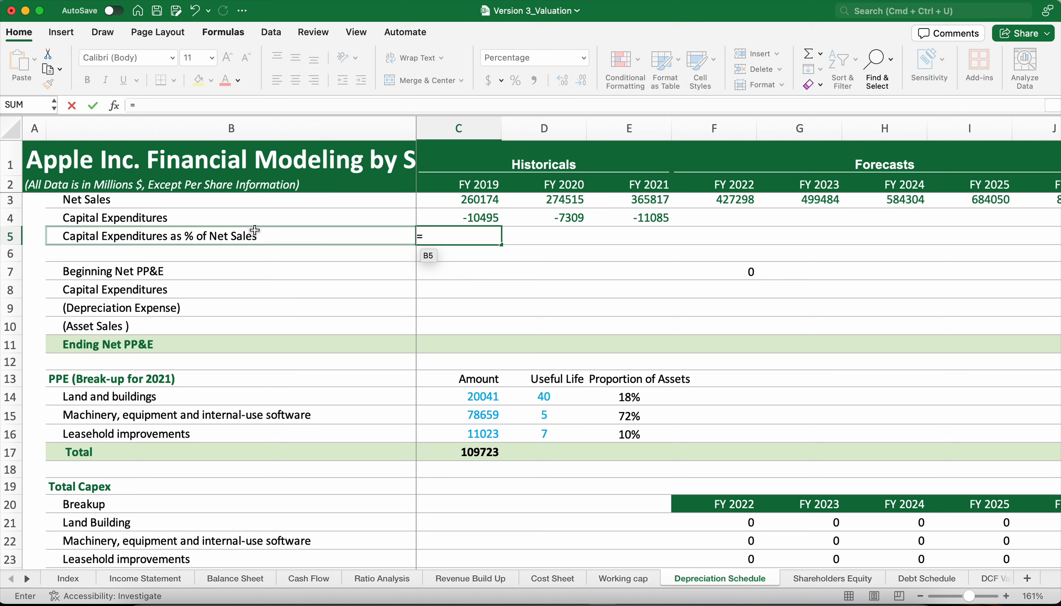
click(479, 214)
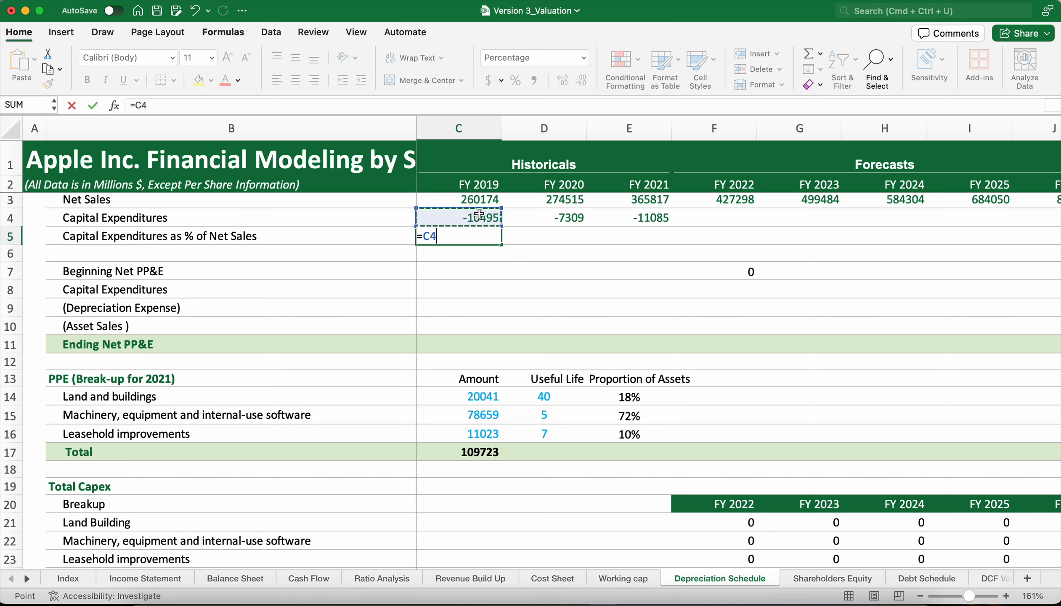
text(/)
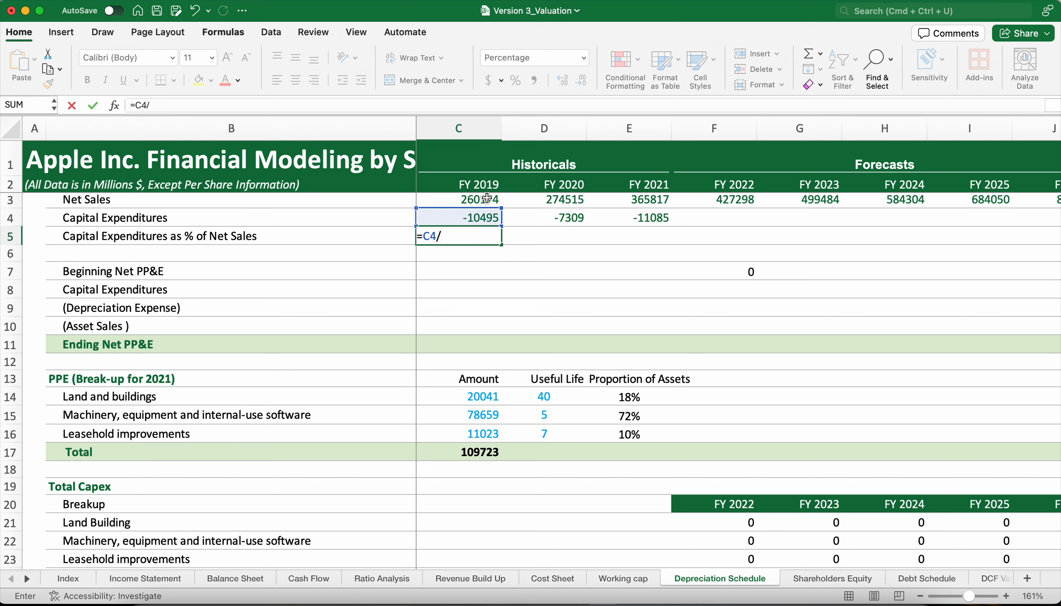
click(486, 196)
key(Return)
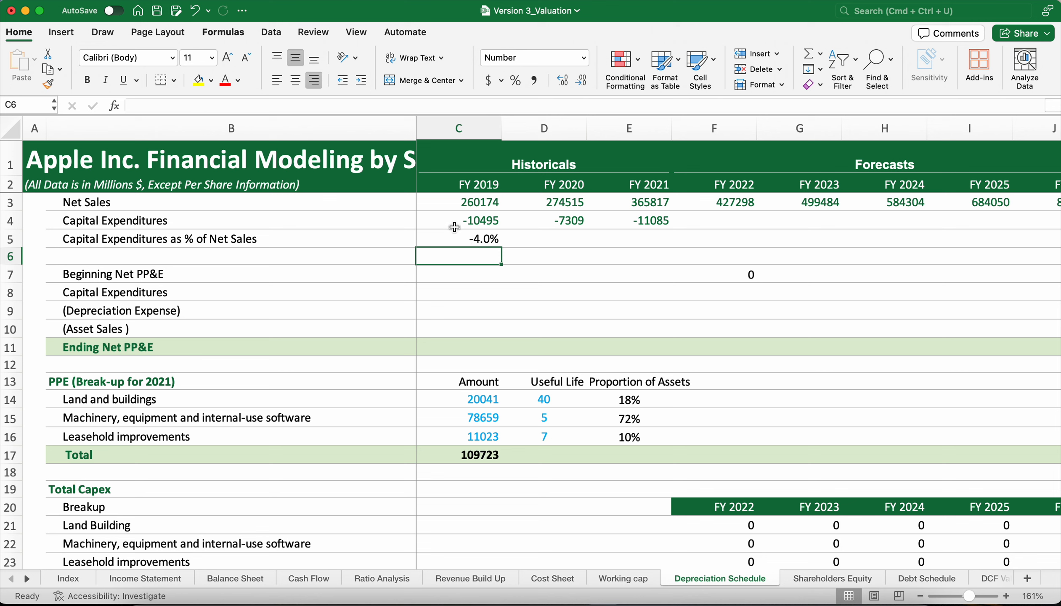
Reverse the sign of the Cash Flow link in C4 to =-'Cash Flow'!C25 and refill Capital Expenditures through FY 2021 in E4.
click(454, 227)
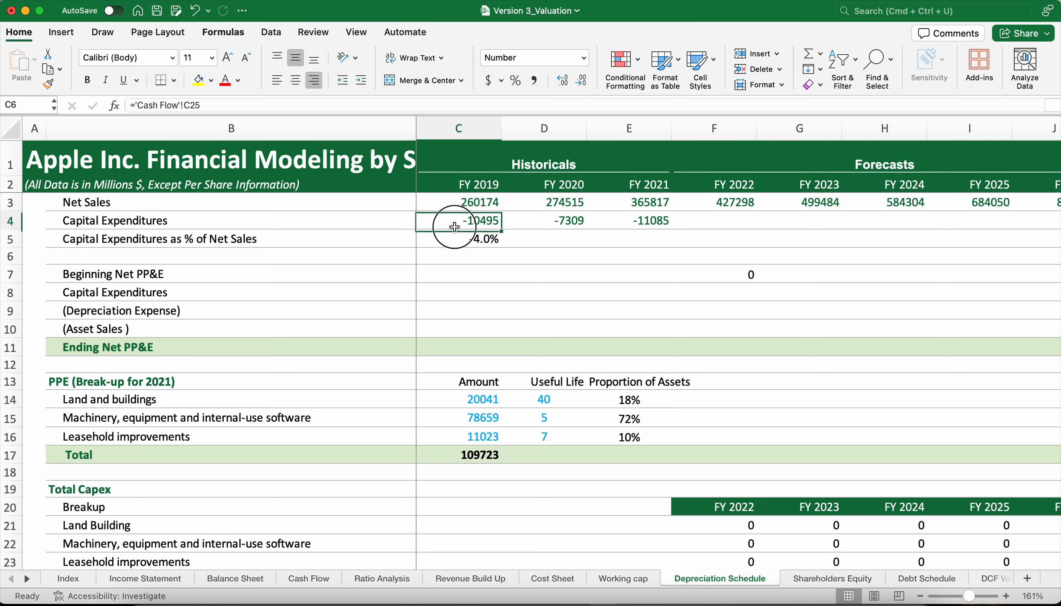
click(139, 106)
click(149, 195)
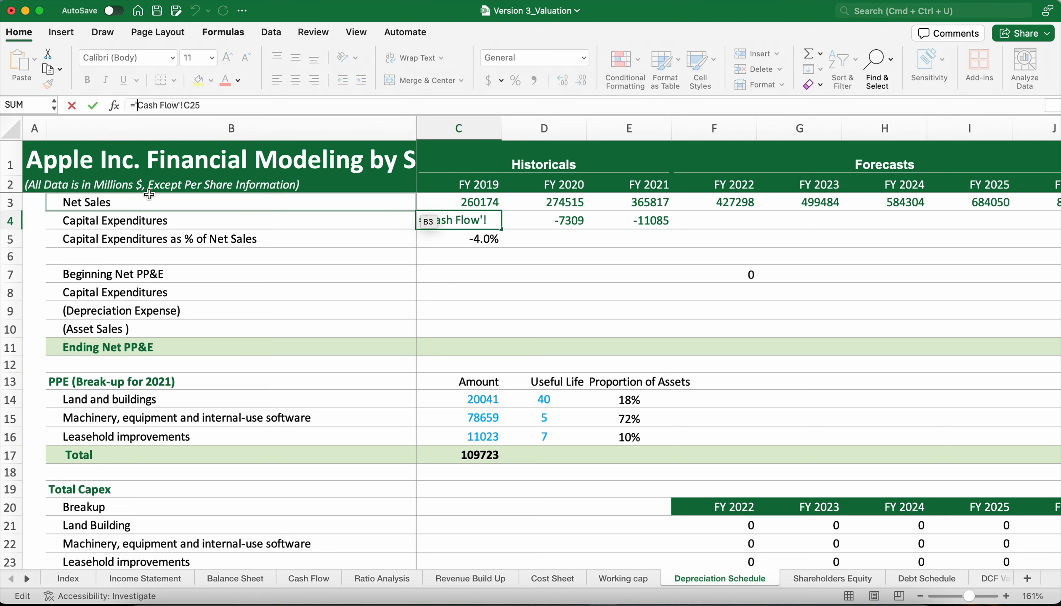
text(-)
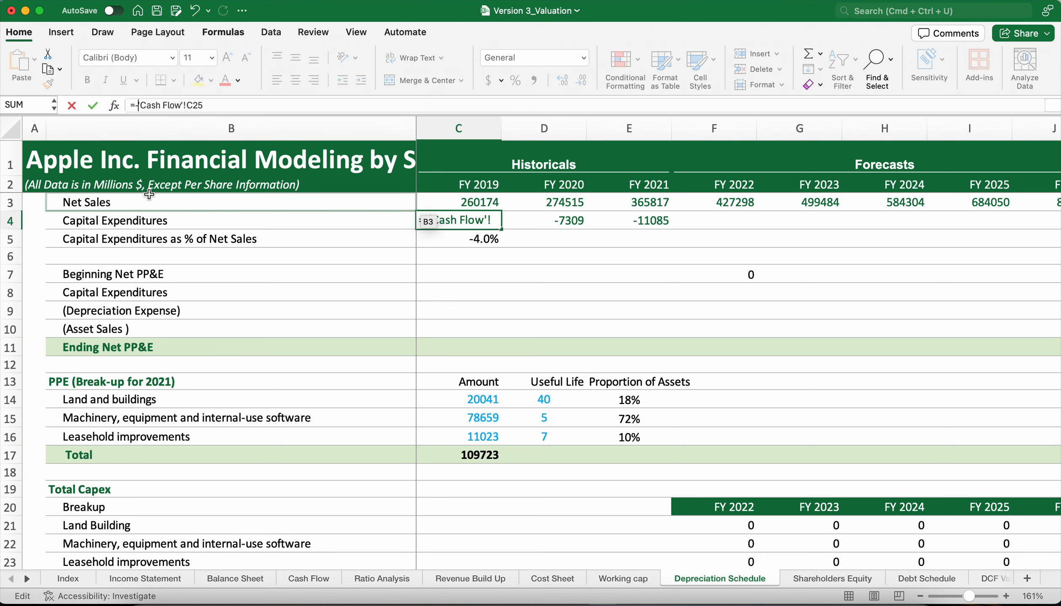
key(Return)
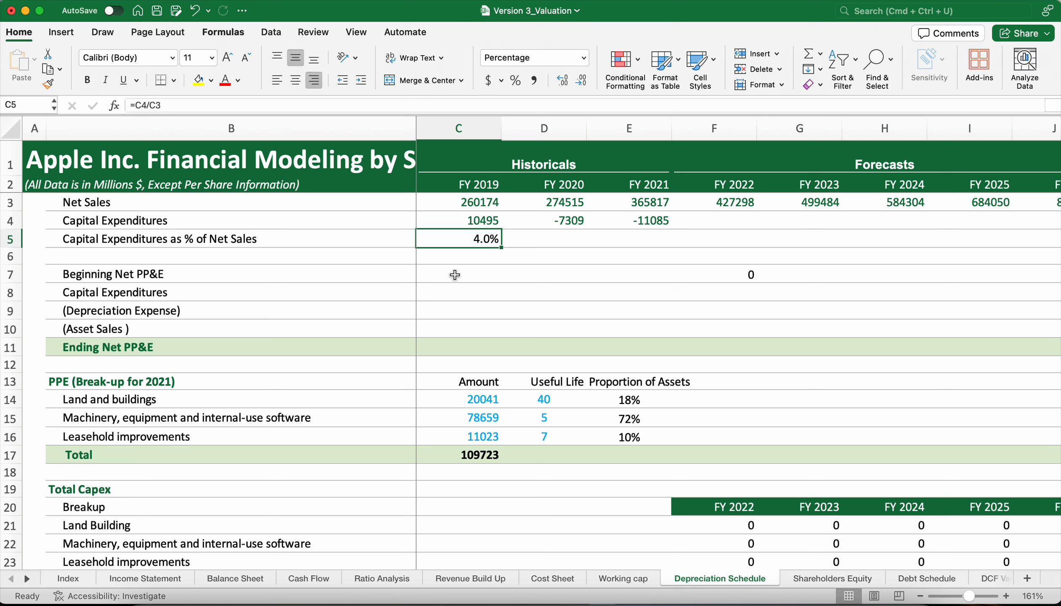
click(495, 220)
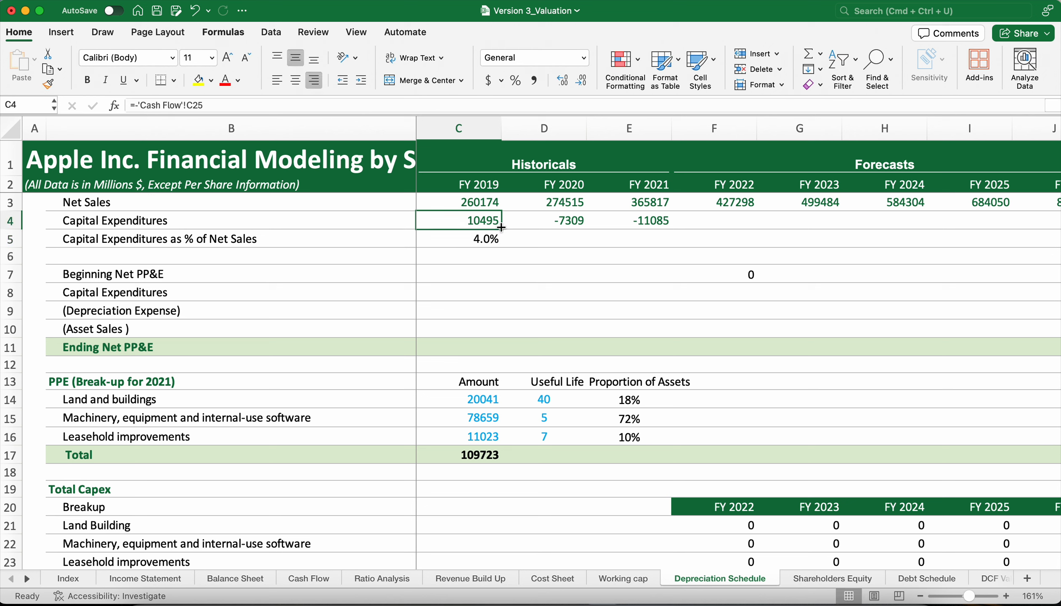
drag(502, 229, 657, 228)
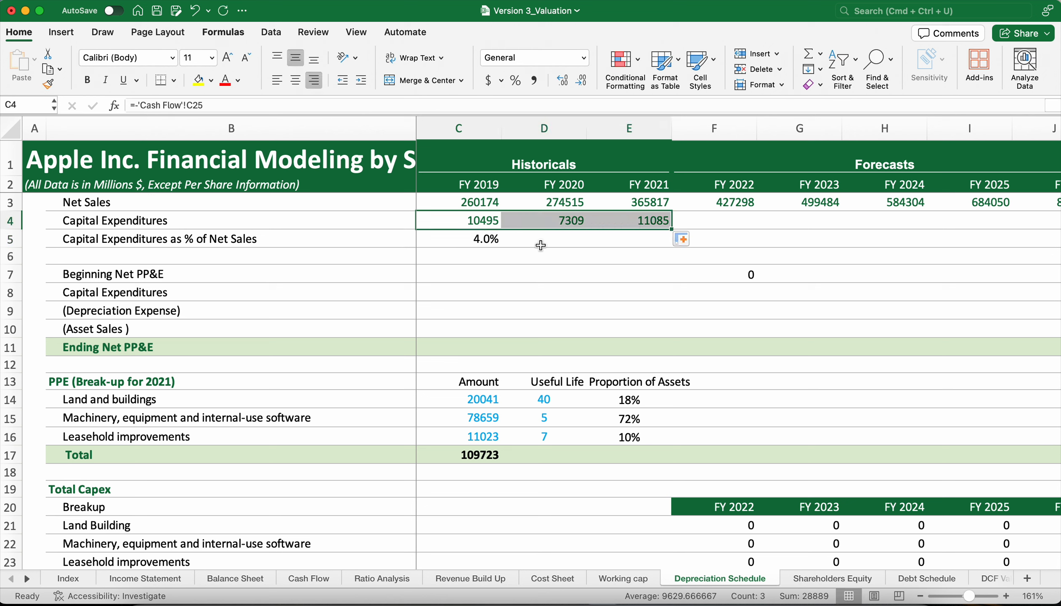
Fill the capex percentage formula from C5 through FY 2021 in E5 and check the average of the three historical percentages.
click(482, 240)
drag(501, 247, 669, 248)
click(639, 258)
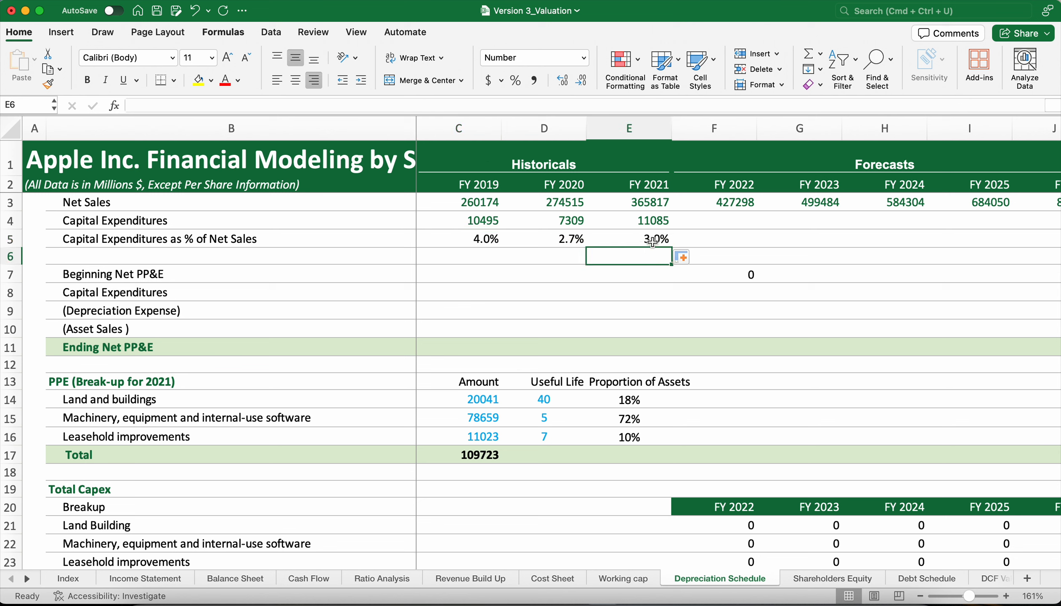
drag(652, 242, 481, 239)
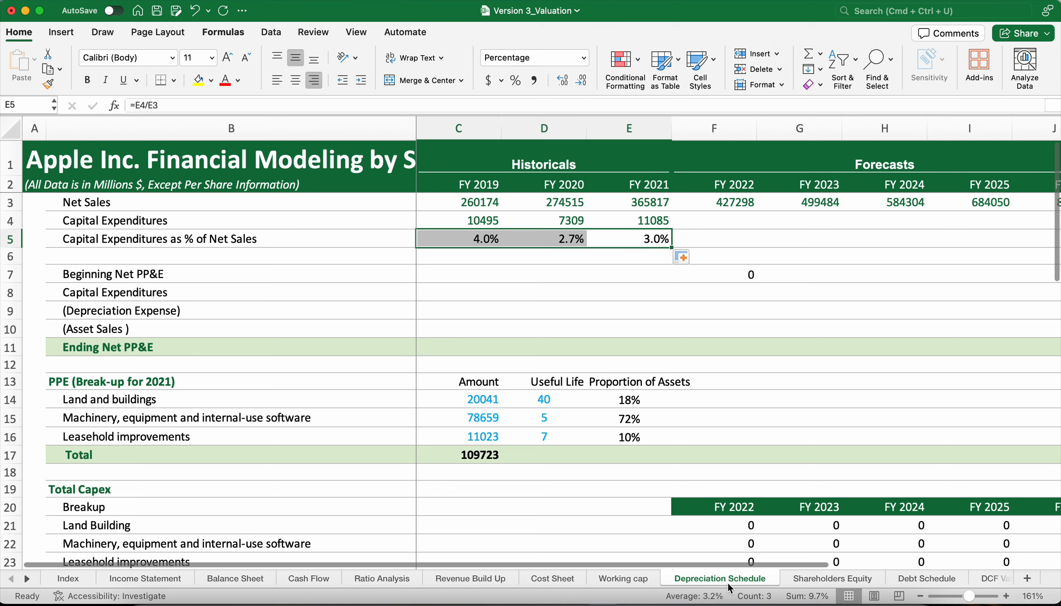
Set forecast Capital Expenditures as % of Net Sales to 3.5% in F5 and fill it through FY 2026 in J5.
click(760, 257)
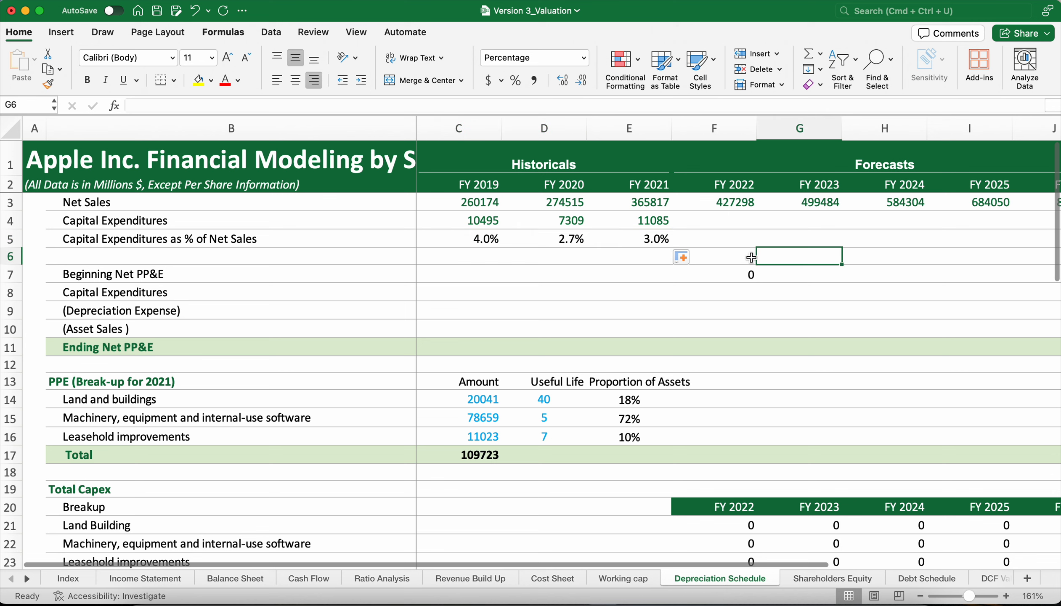
click(725, 238)
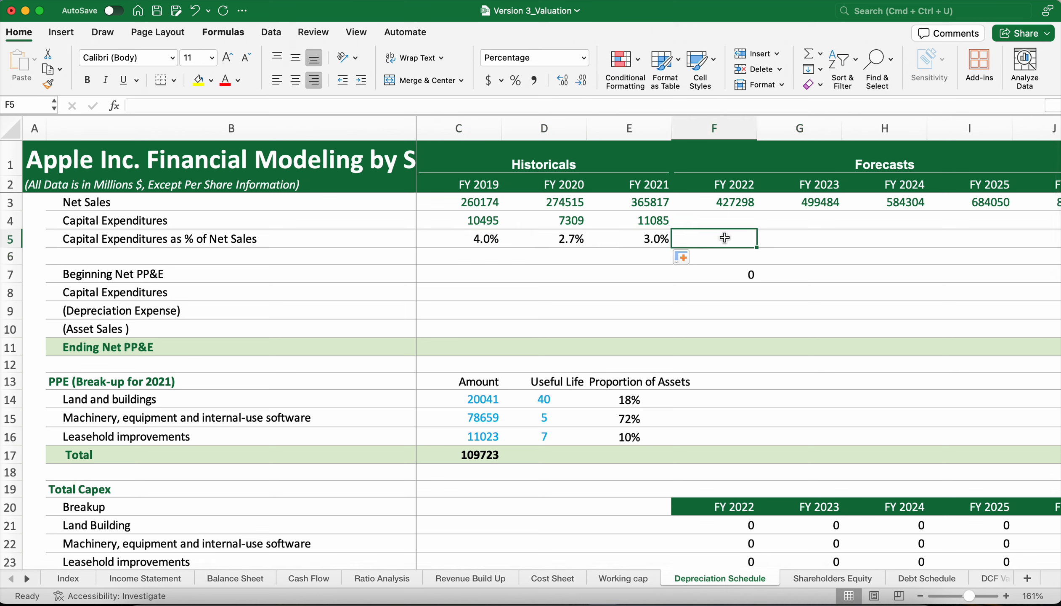
text(3.5)
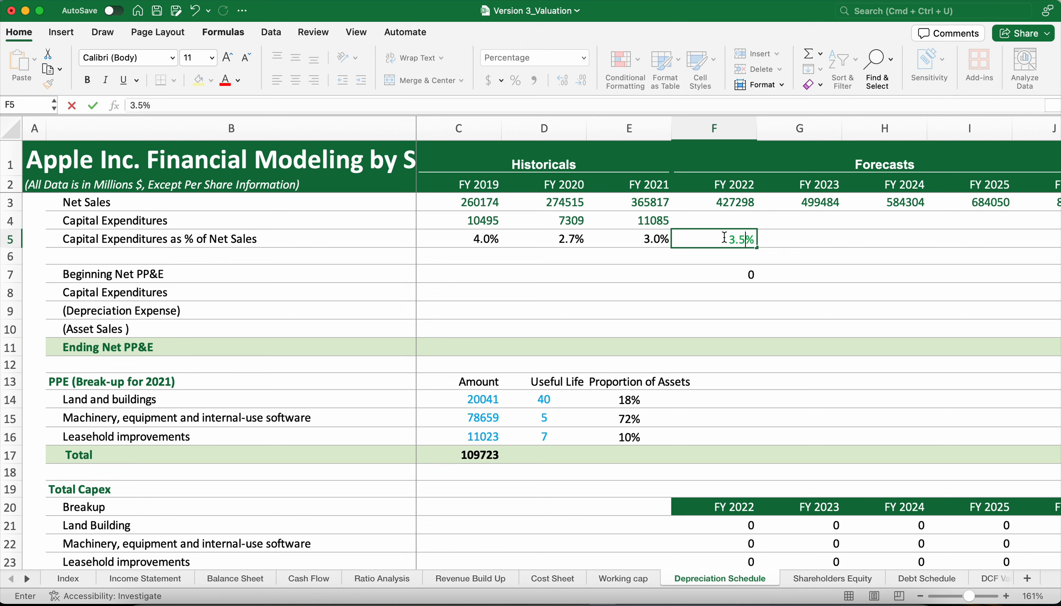
key(Return)
click(725, 241)
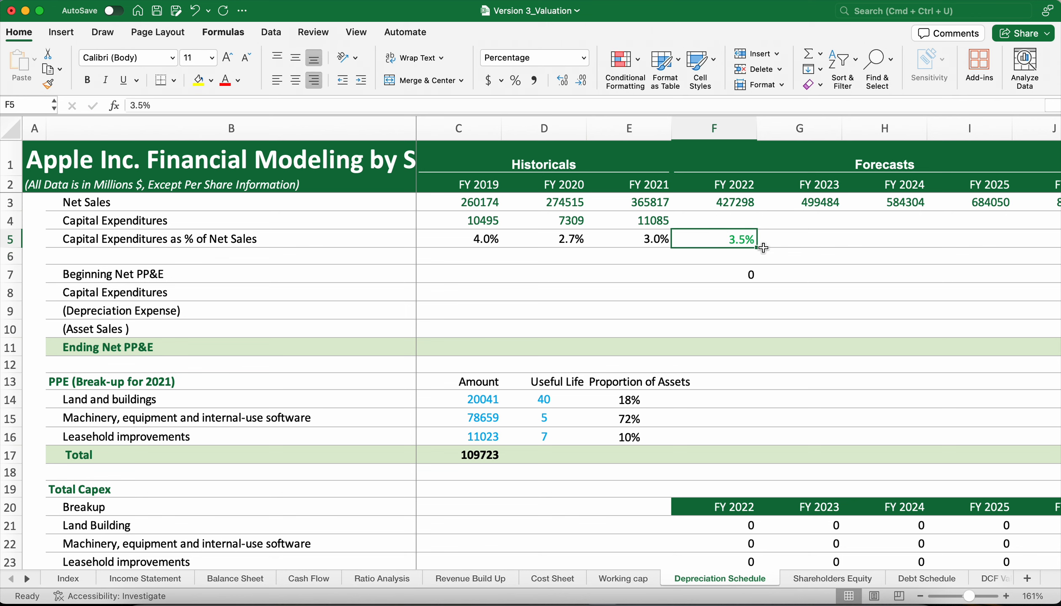
drag(757, 248, 945, 242)
scroll(774, 252, left, 2)
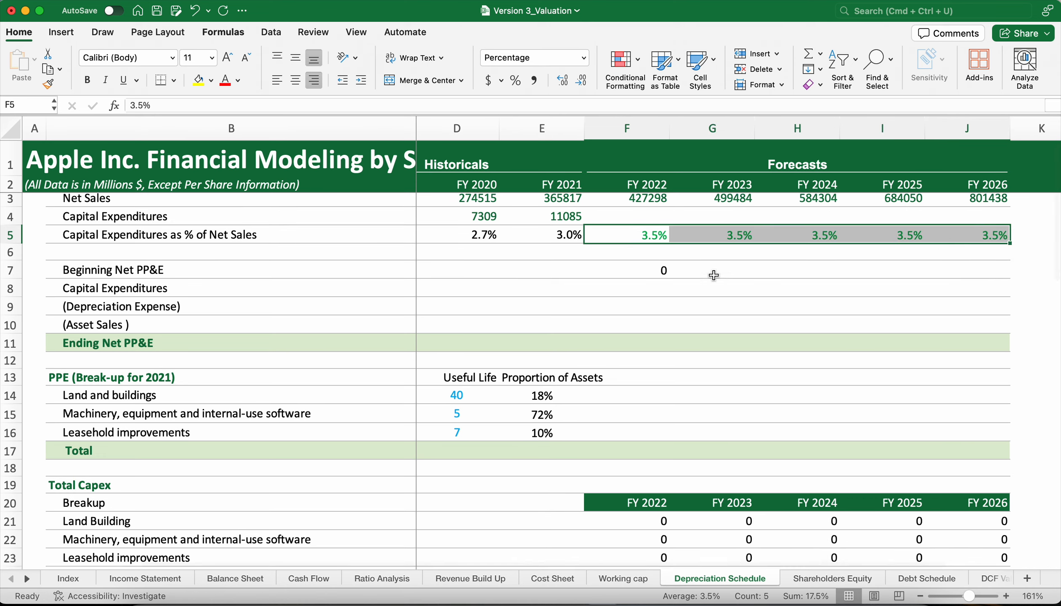
Calculate FY 2022 Capital Expenditures in F4 as net sales times the capex percentage, =F3*F5.
scroll(714, 275, down, 2)
scroll(714, 275, right, 1)
scroll(714, 276, up, 2)
scroll(628, 202, down, 1)
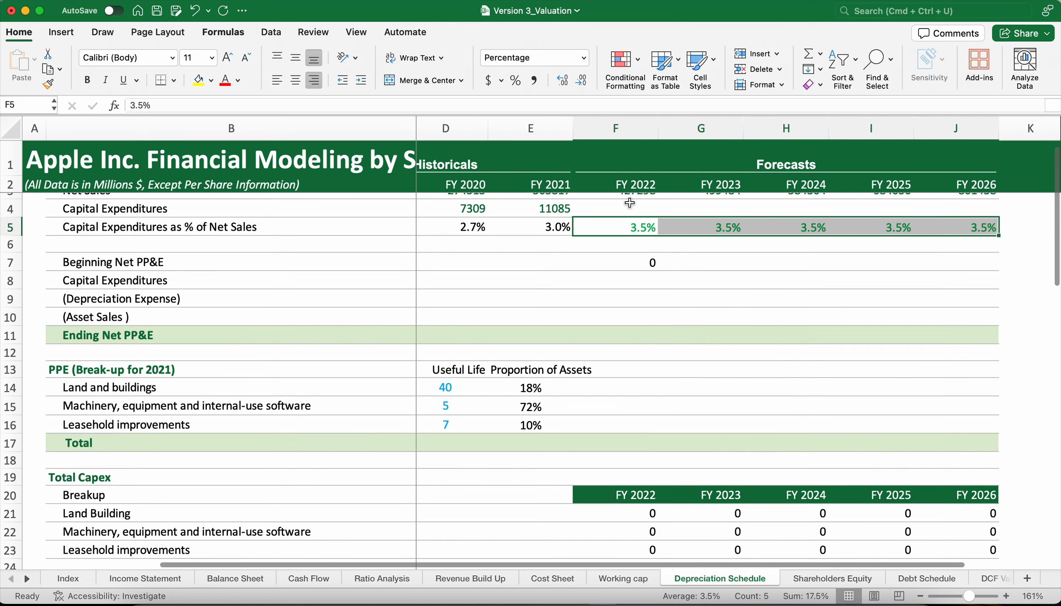
click(631, 212)
scroll(630, 212, up, 1)
scroll(630, 212, left, 1)
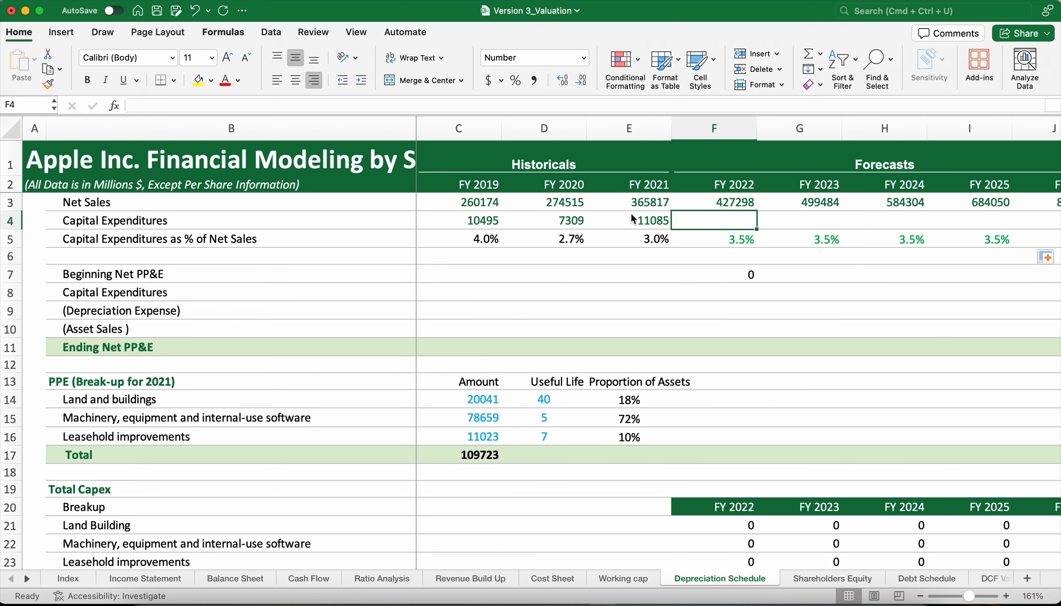
scroll(631, 216, right, 1)
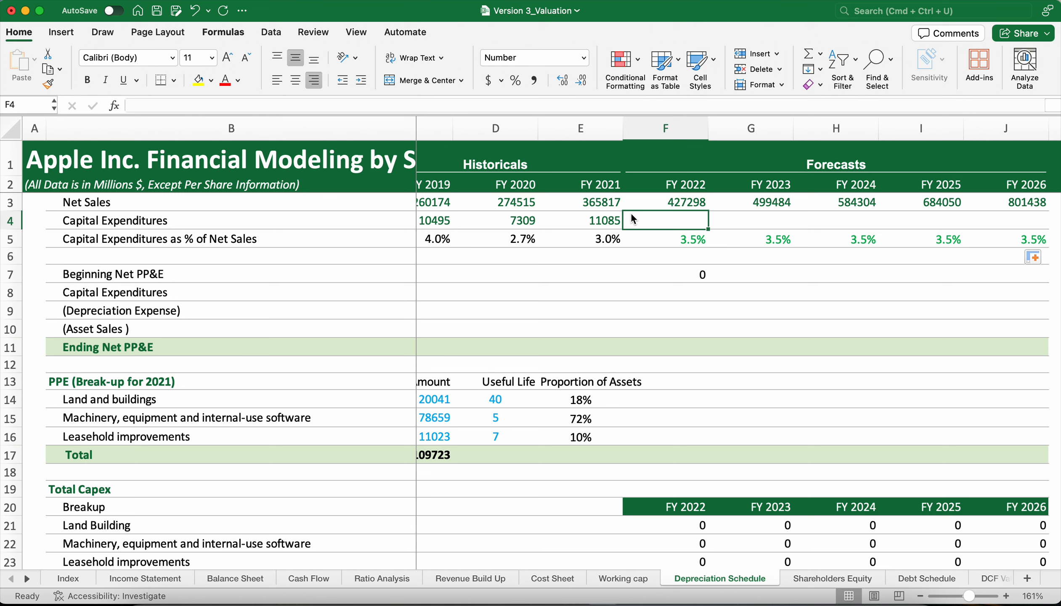
text(=)
click(645, 207)
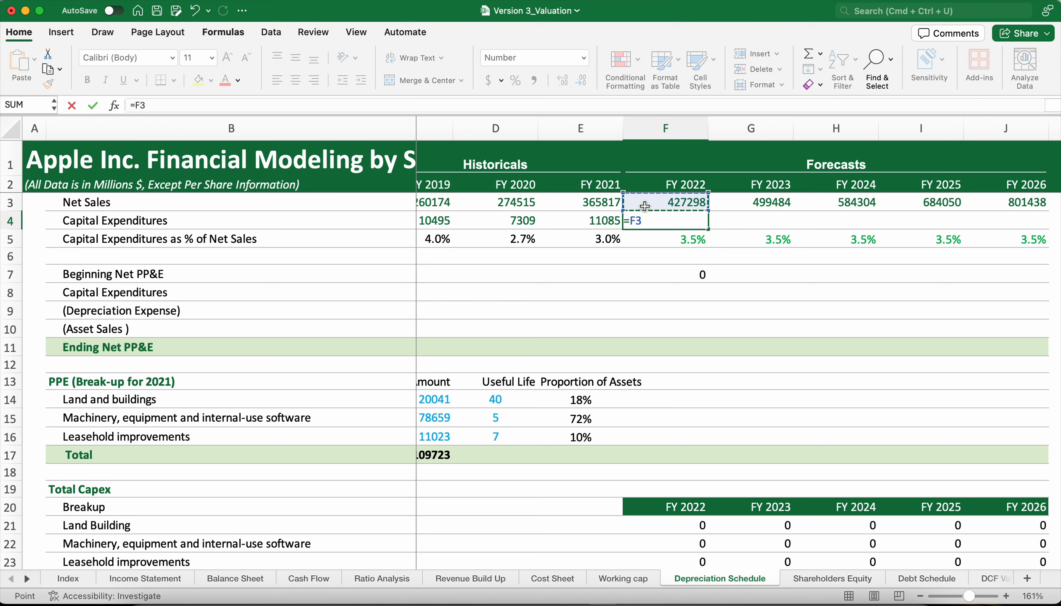
text(*)
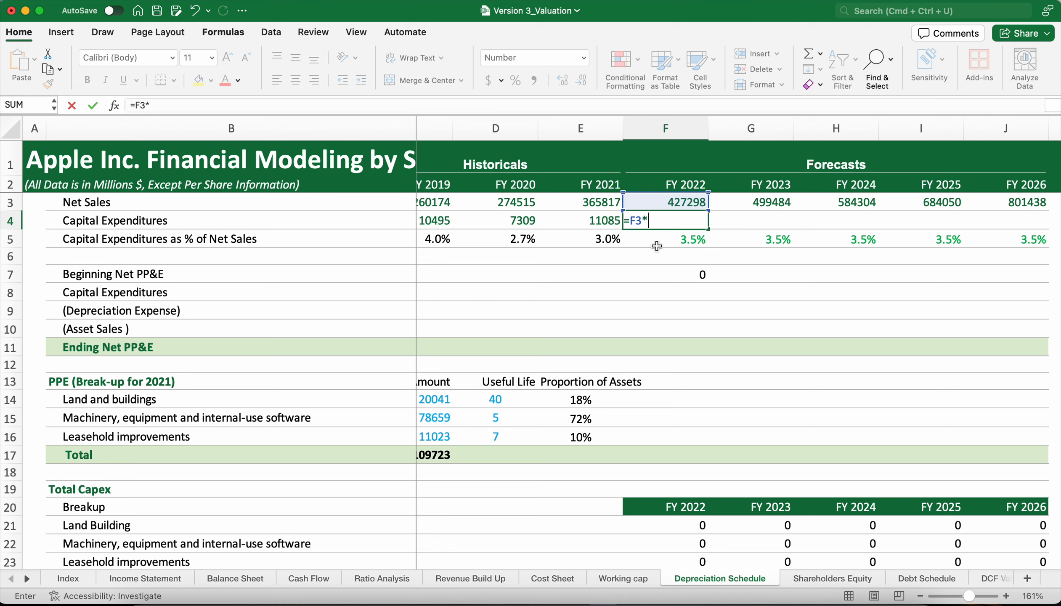
click(674, 239)
key(Return)
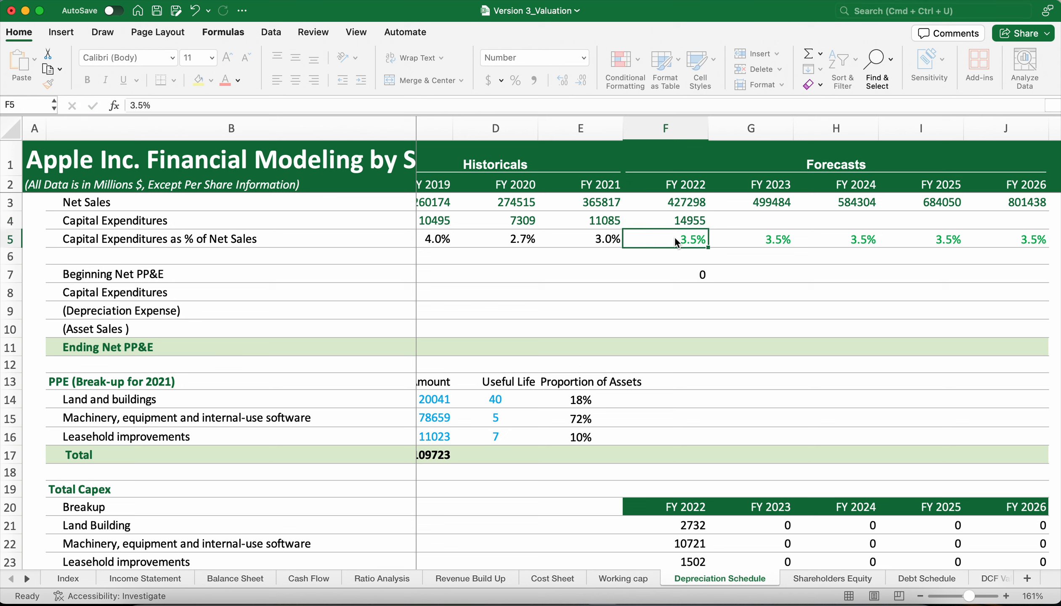
Fill the forecast Capital Expenditures formula from F4 across the remaining forecast years, through FY 2026 in J4.
click(705, 220)
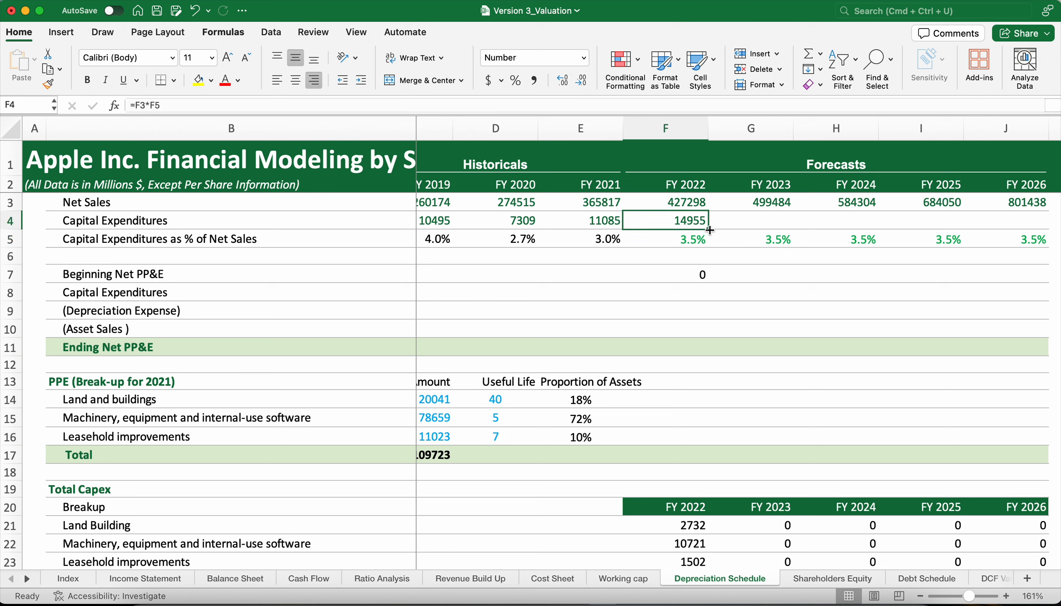
drag(709, 229, 1033, 223)
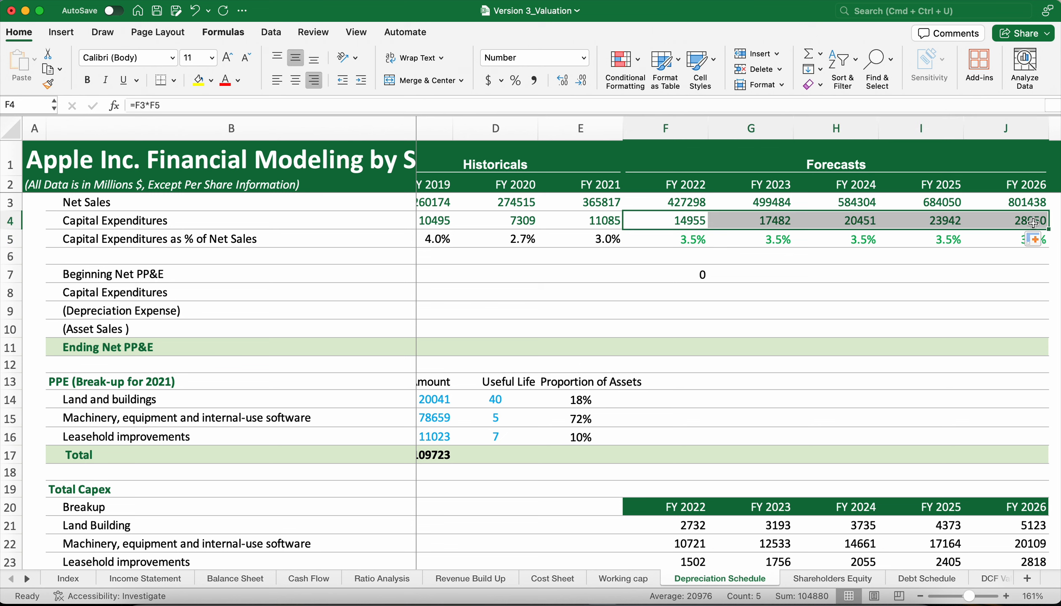
click(889, 260)
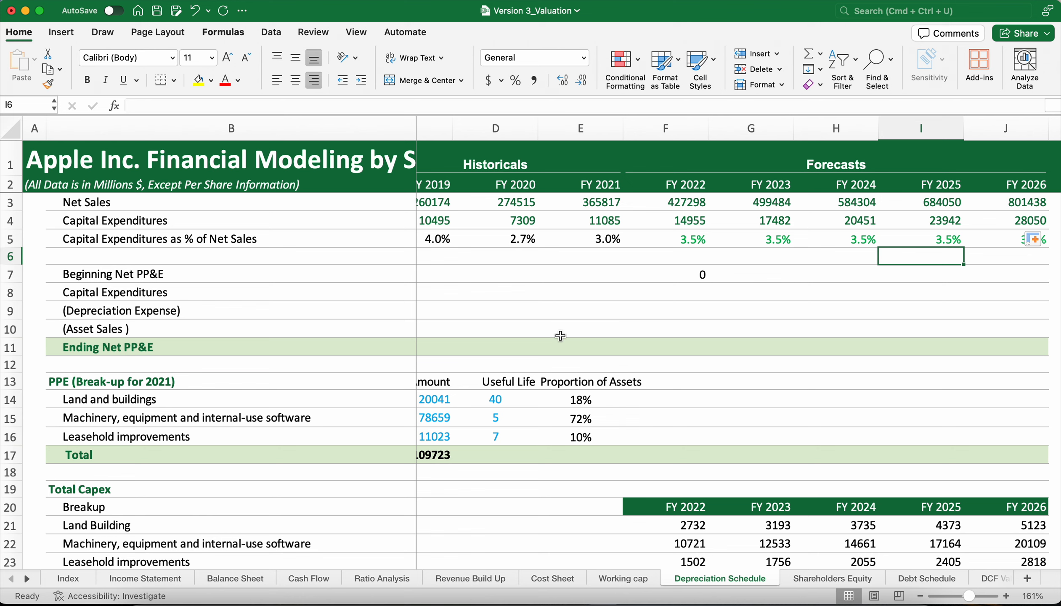
Link FY 2021 Ending Net PP&E in E11 to Balance Sheet cell E15, property, plant and equipment, net.
scroll(575, 353, left, 2)
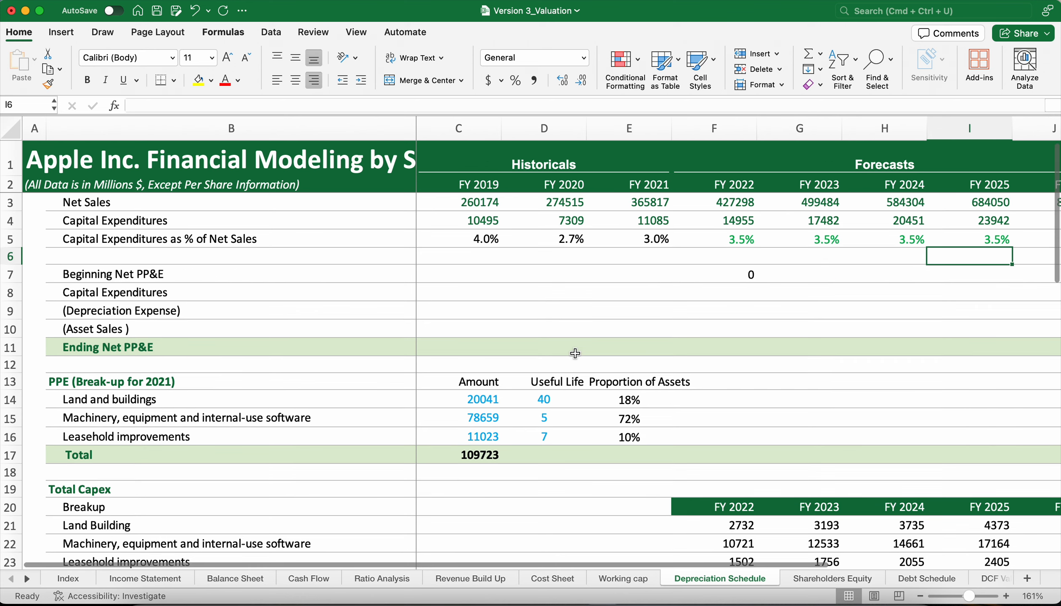
click(645, 343)
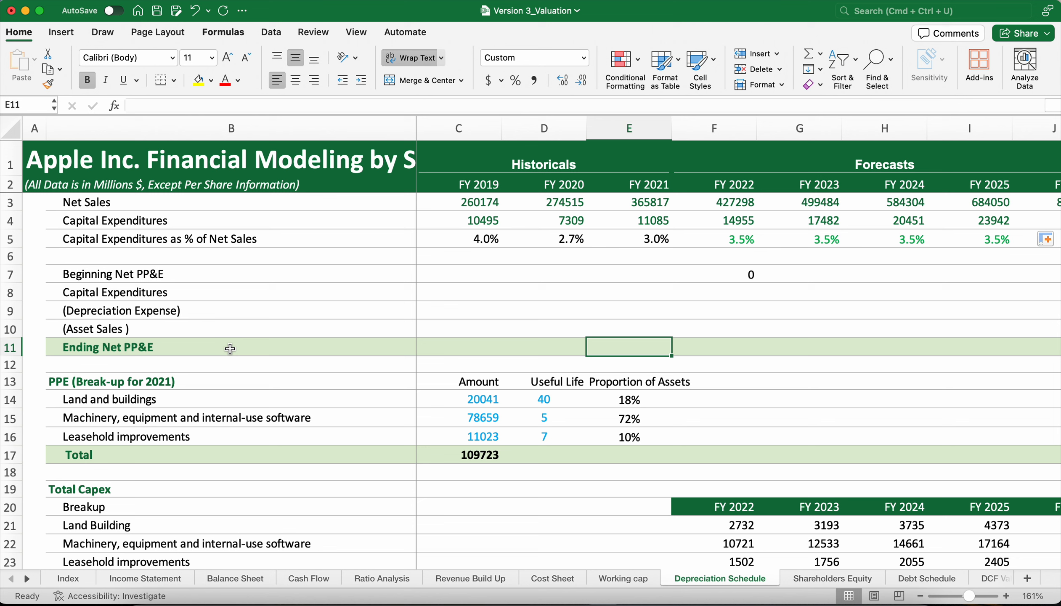
text(=)
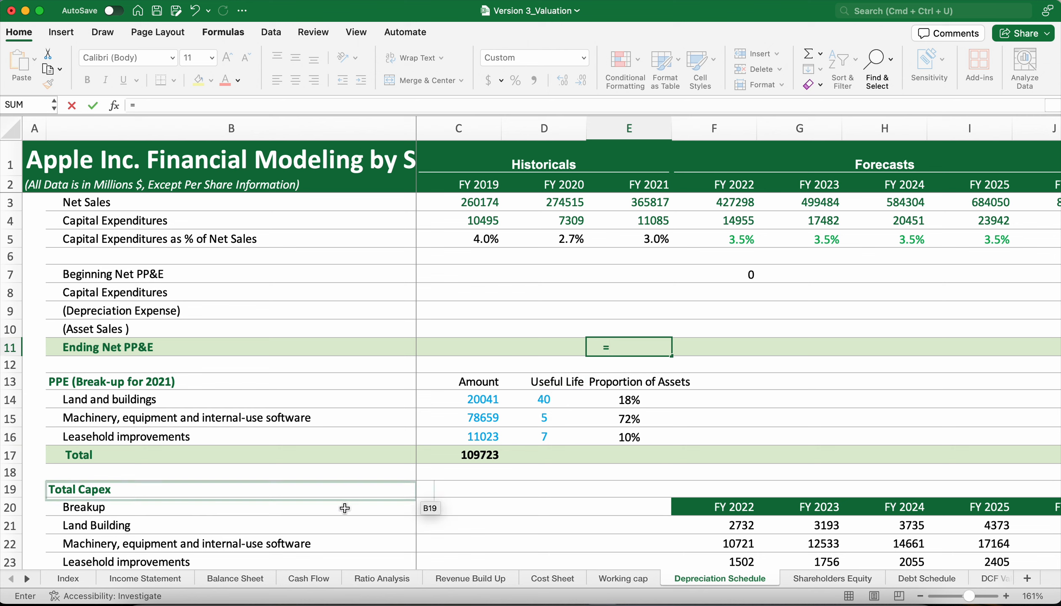
click(231, 577)
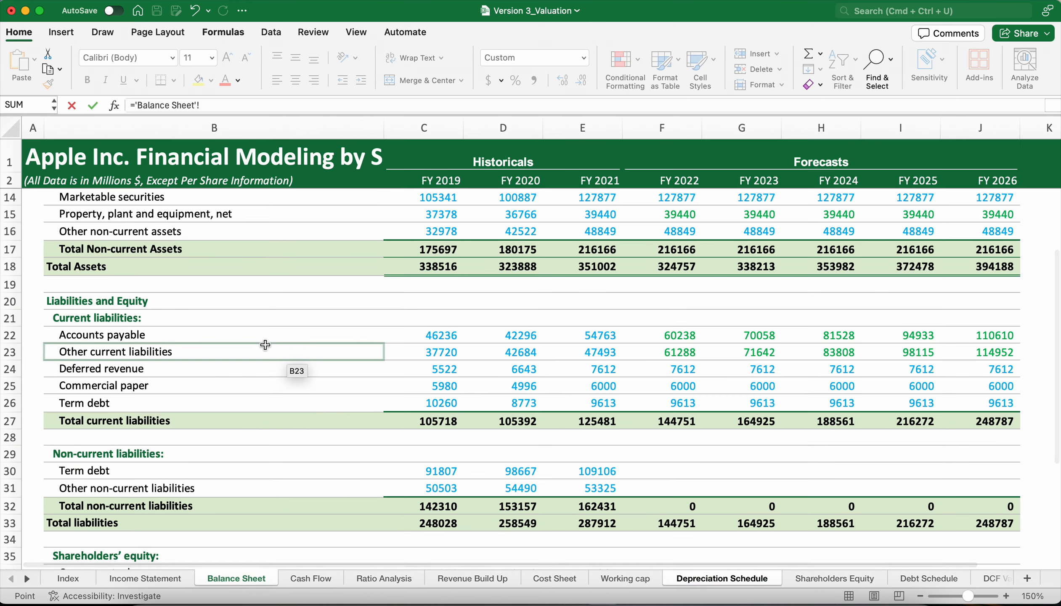
scroll(269, 344, up, 3)
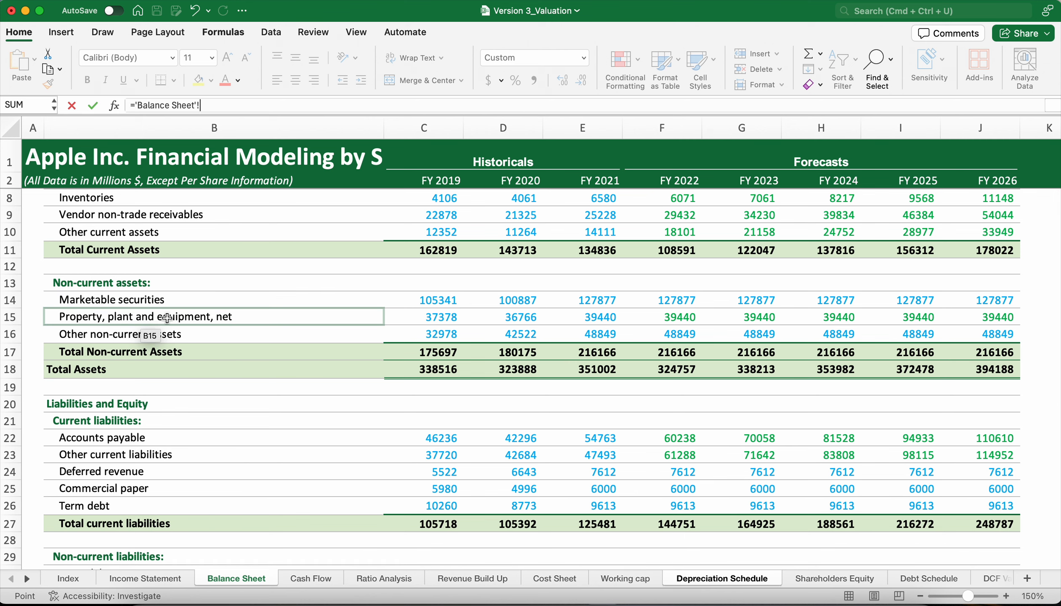
click(593, 316)
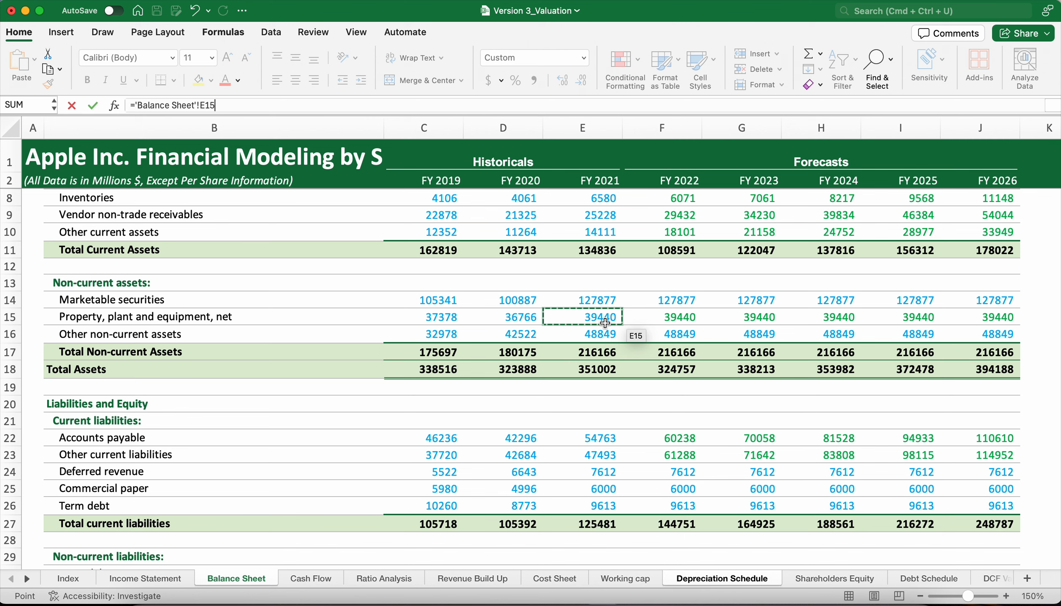
key(Return)
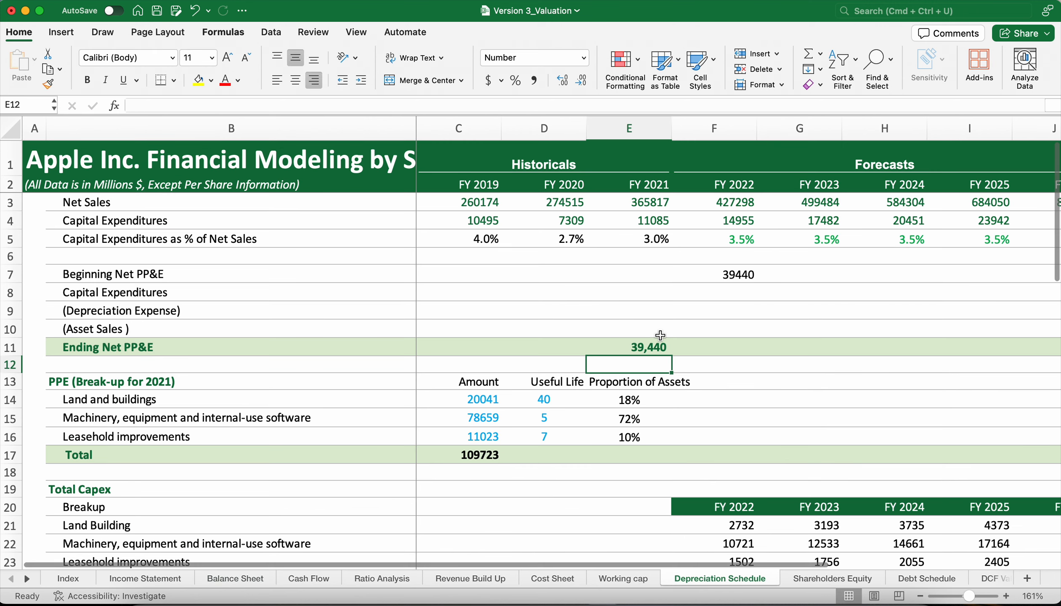
click(654, 344)
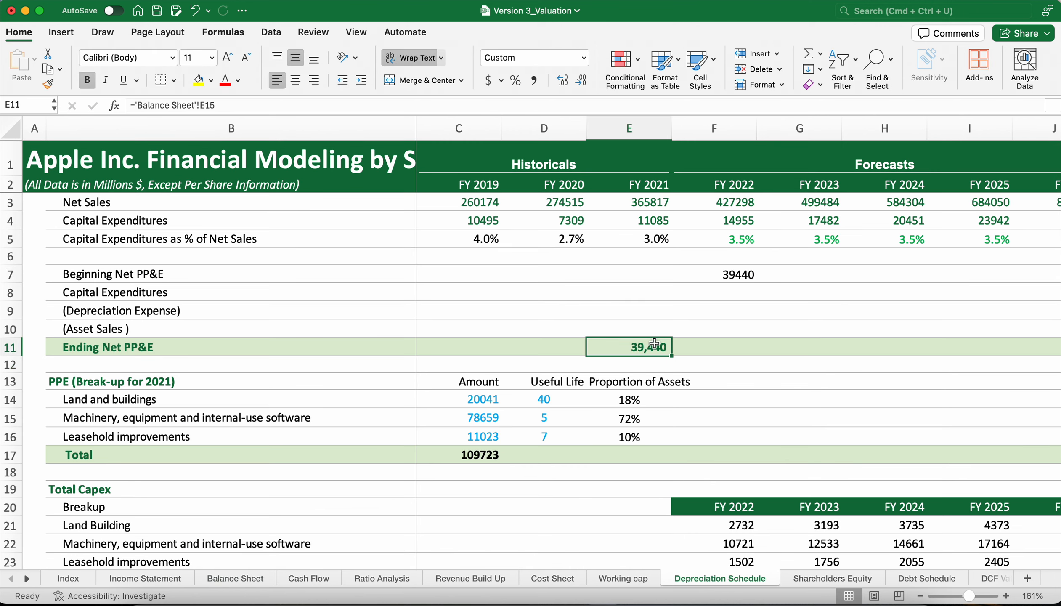
Inspect the FY 2022 Beginning Net PP&E formula in F7 and the cell it references.
click(731, 276)
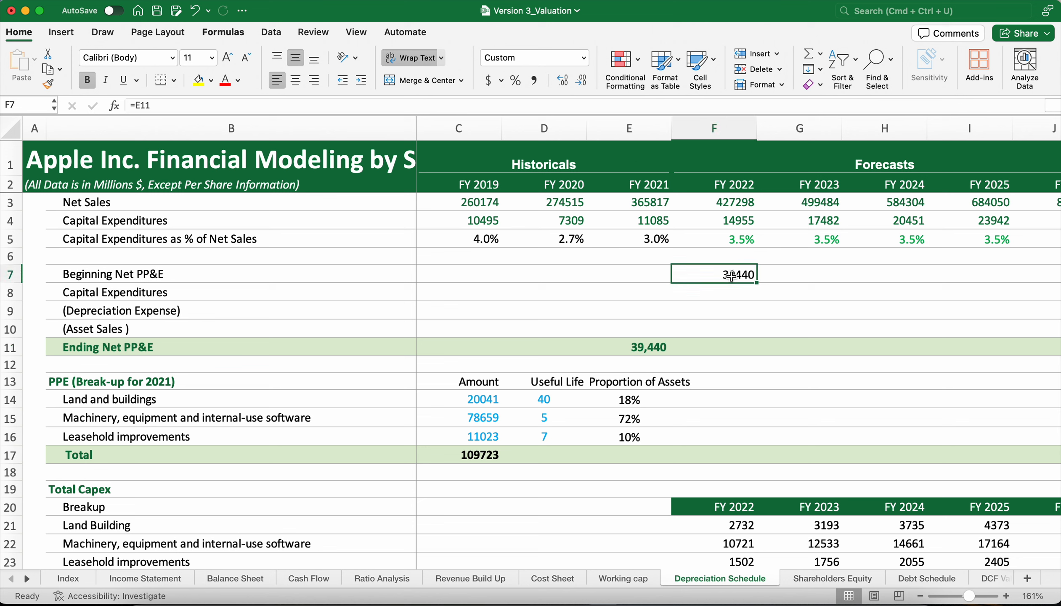
double_click(732, 276)
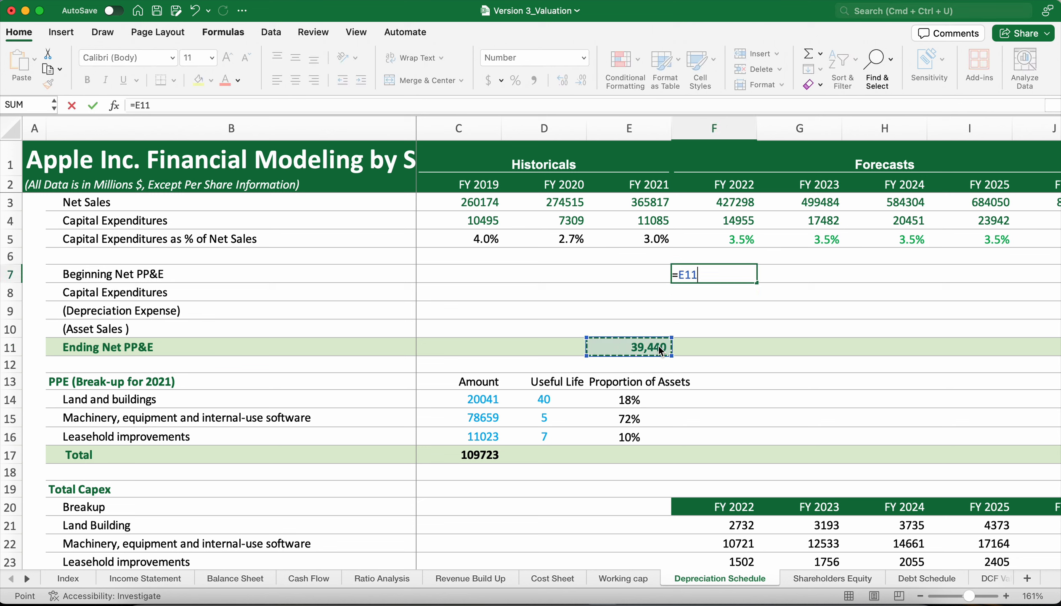
key(Return)
click(727, 269)
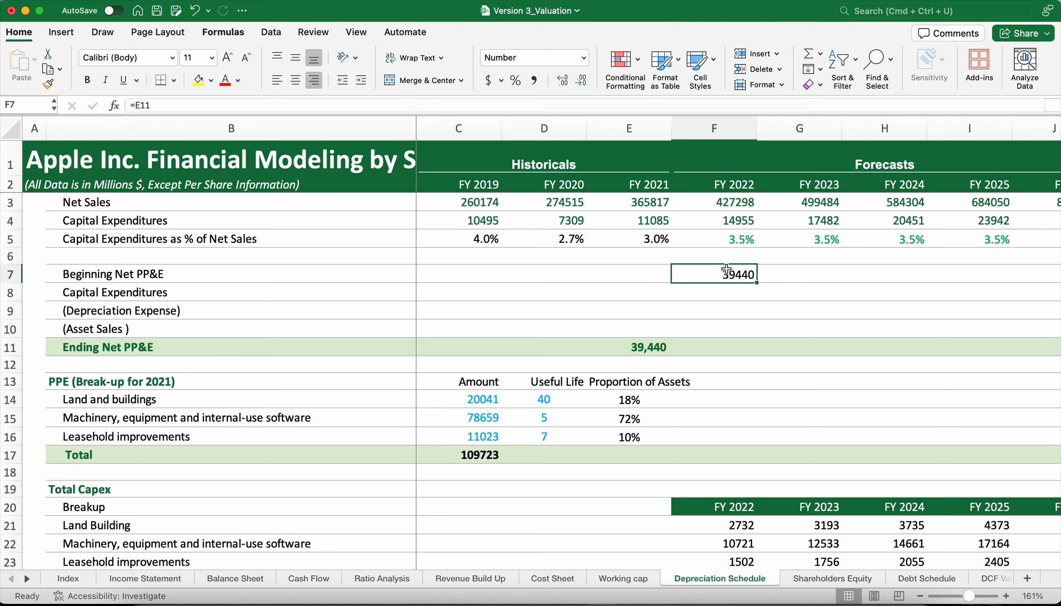
Link FY 2022 Capital Expenditures in the PP&E roll-forward, F8, to the forecast capex in F4 with =F4.
click(731, 287)
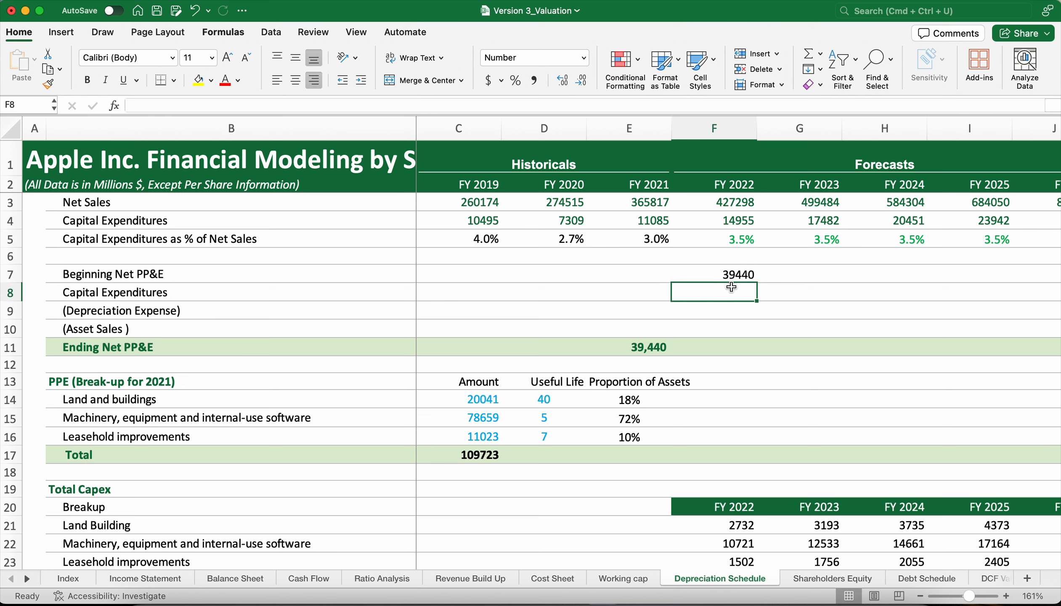
text(=)
click(729, 218)
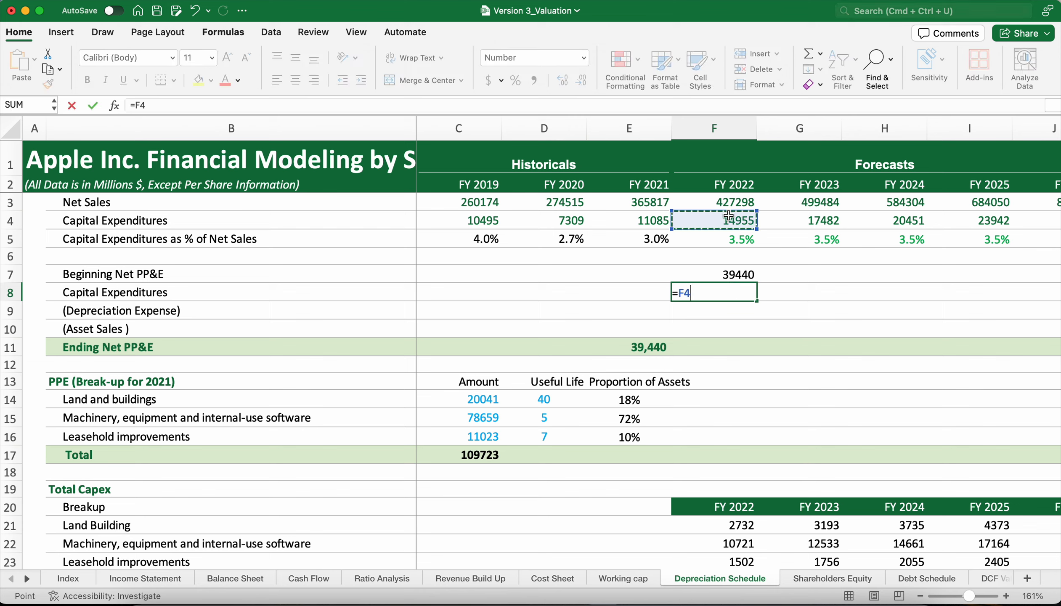
key(Return)
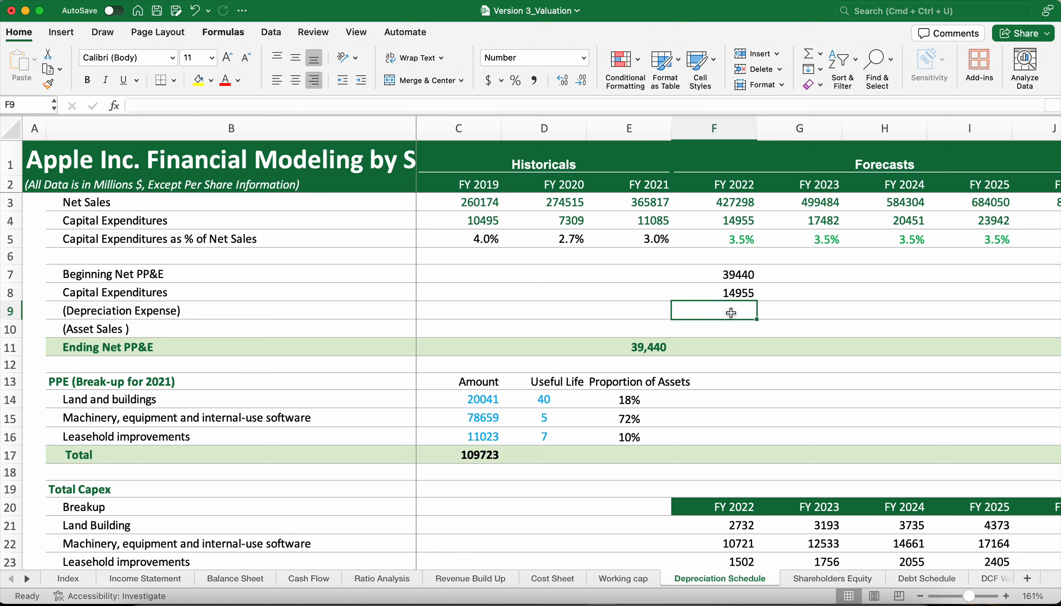
Review the asset-class depreciation sections down to Total Depreciation, which feed the empty FY 2022 depreciation and asset sales cells F9:F10.
scroll(731, 313, down, 15)
scroll(731, 313, right, 1)
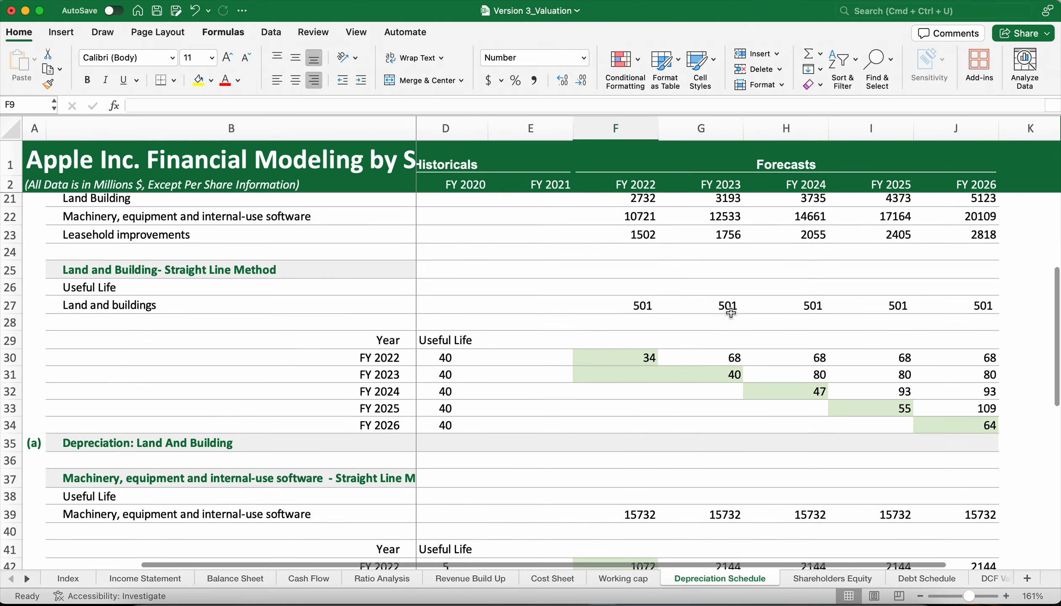
scroll(731, 312, down, 6)
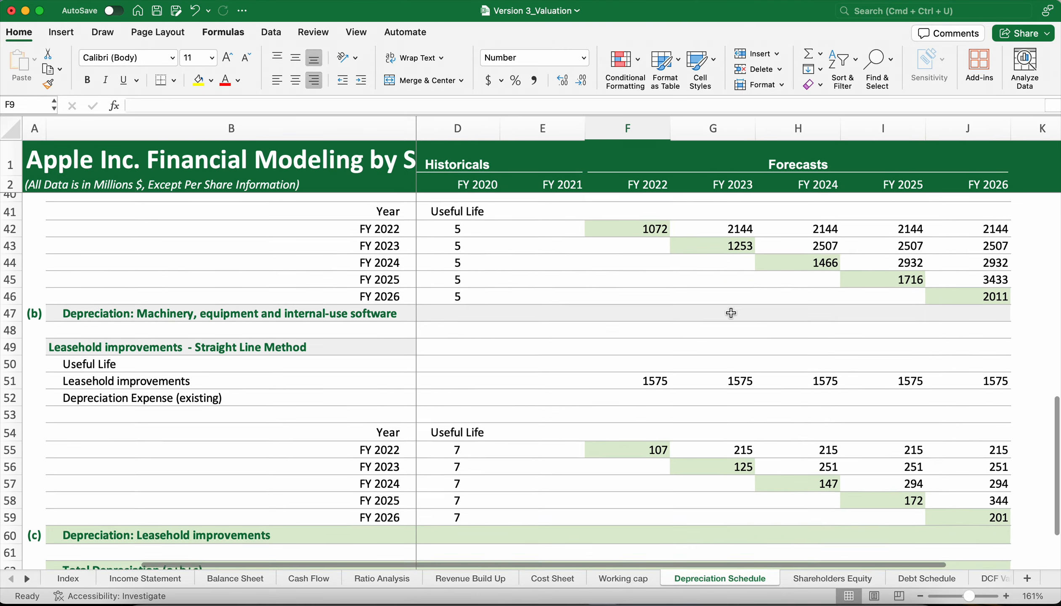
scroll(726, 300, left, 1)
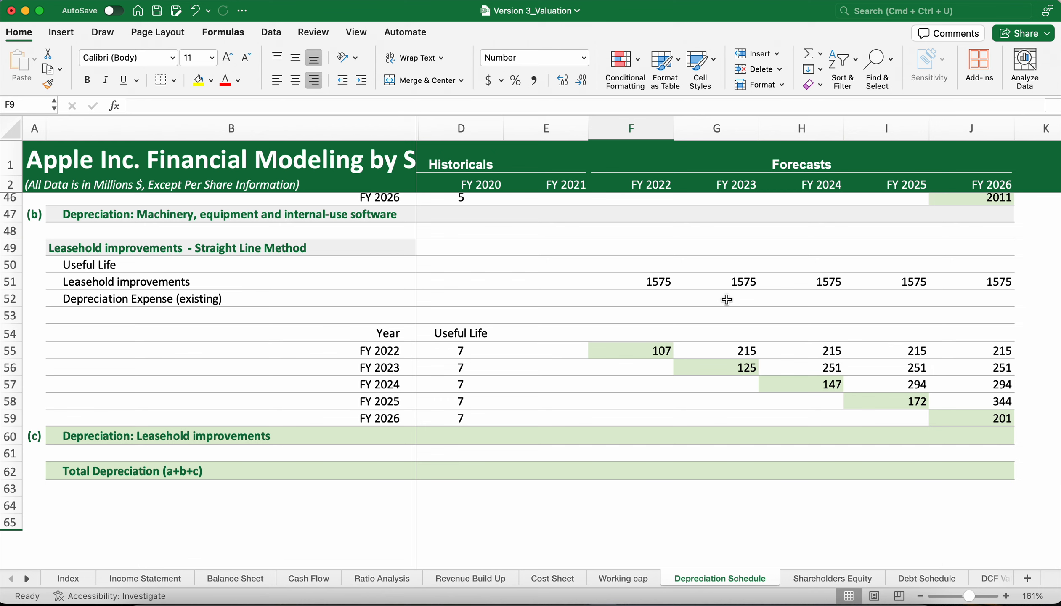
scroll(726, 300, left, 1)
scroll(727, 300, up, 10)
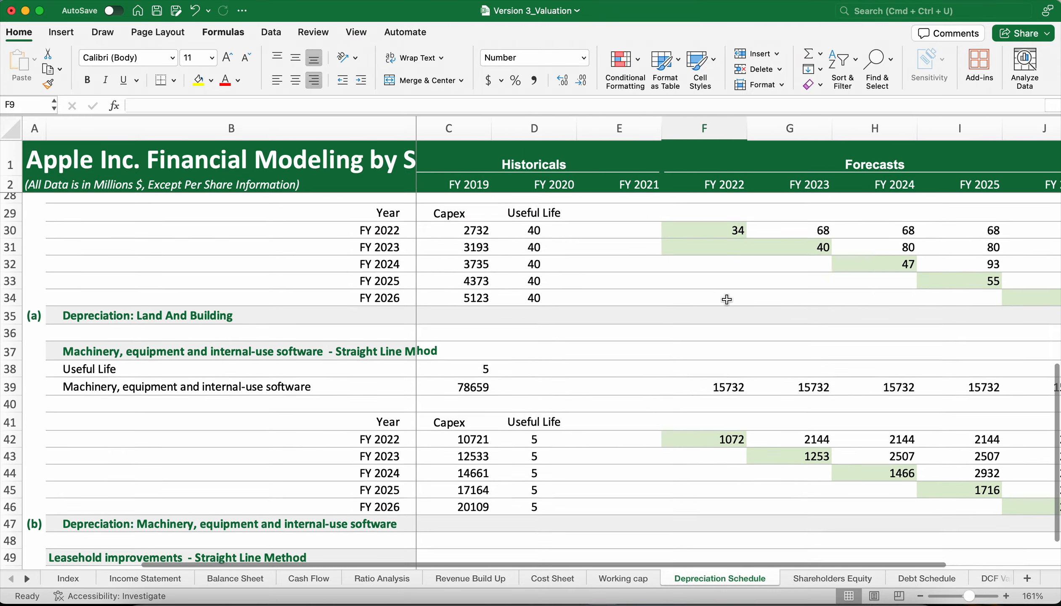
scroll(727, 300, right, 1)
scroll(727, 300, up, 7)
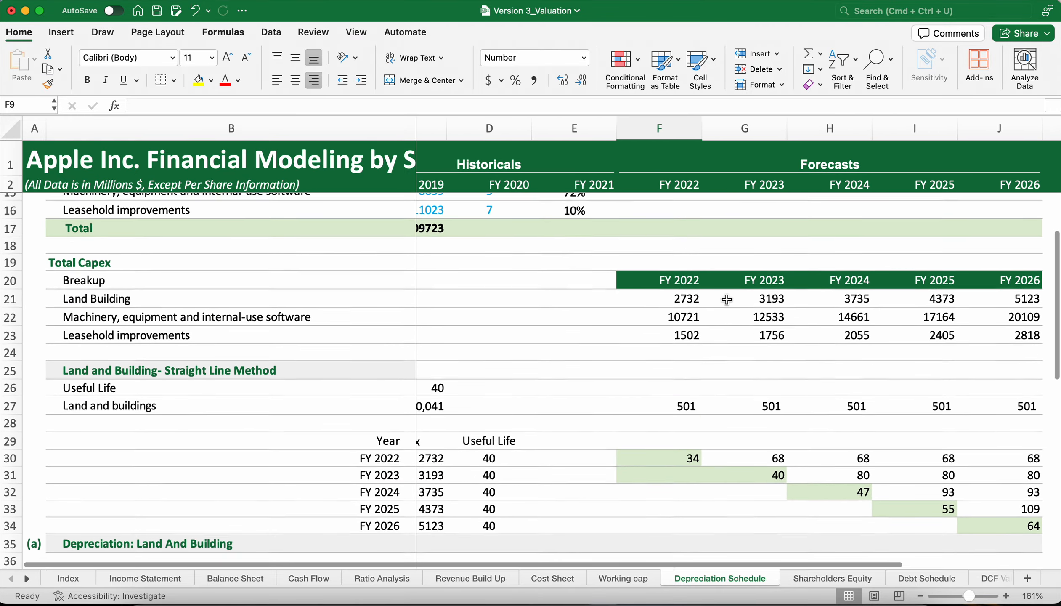
scroll(727, 300, up, 5)
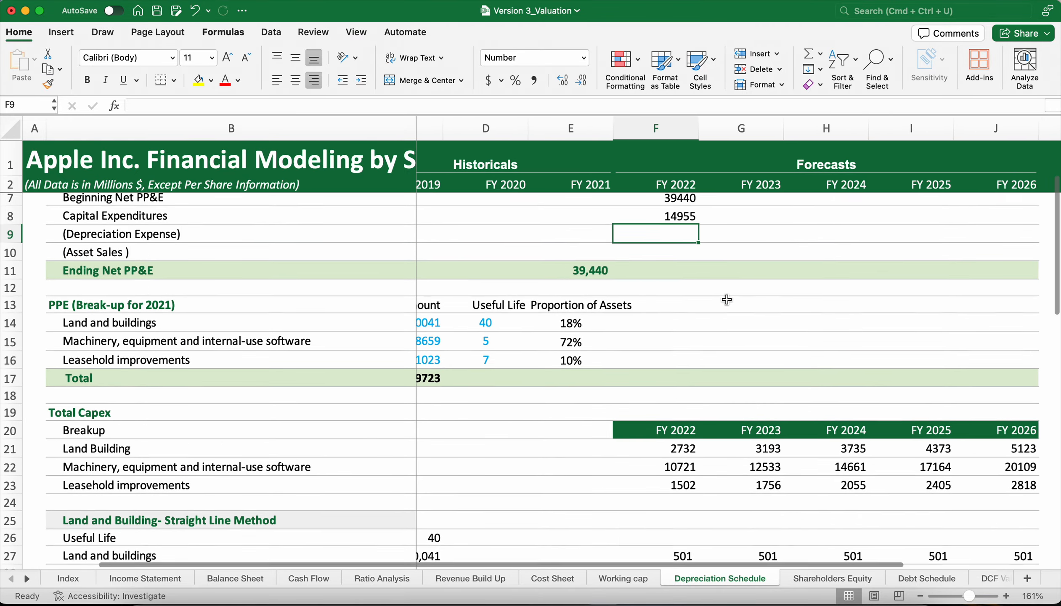
scroll(726, 300, up, 2)
scroll(727, 300, left, 1)
scroll(727, 300, down, 1)
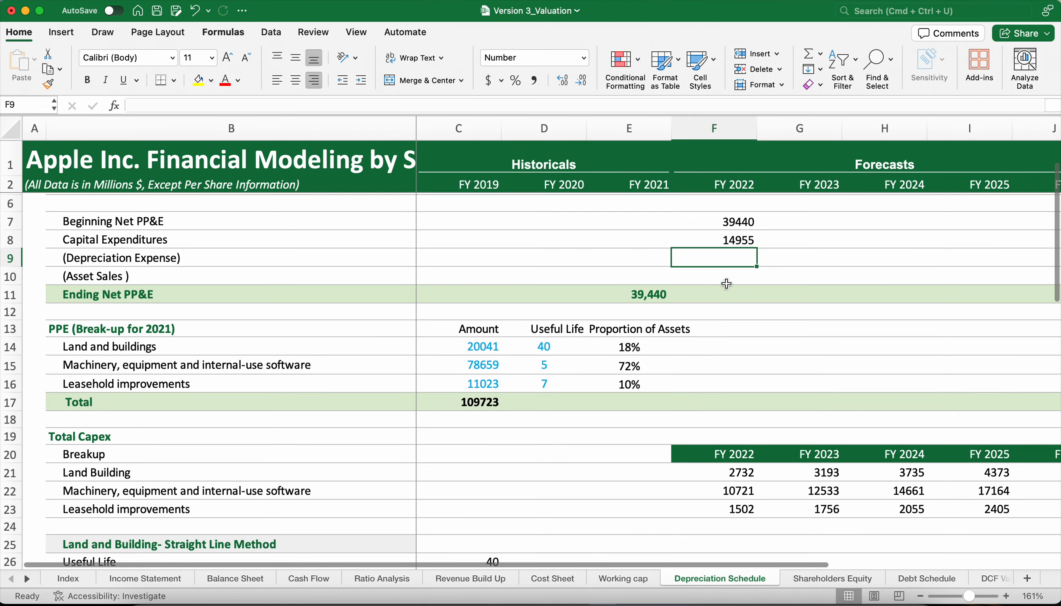
drag(737, 258, 736, 279)
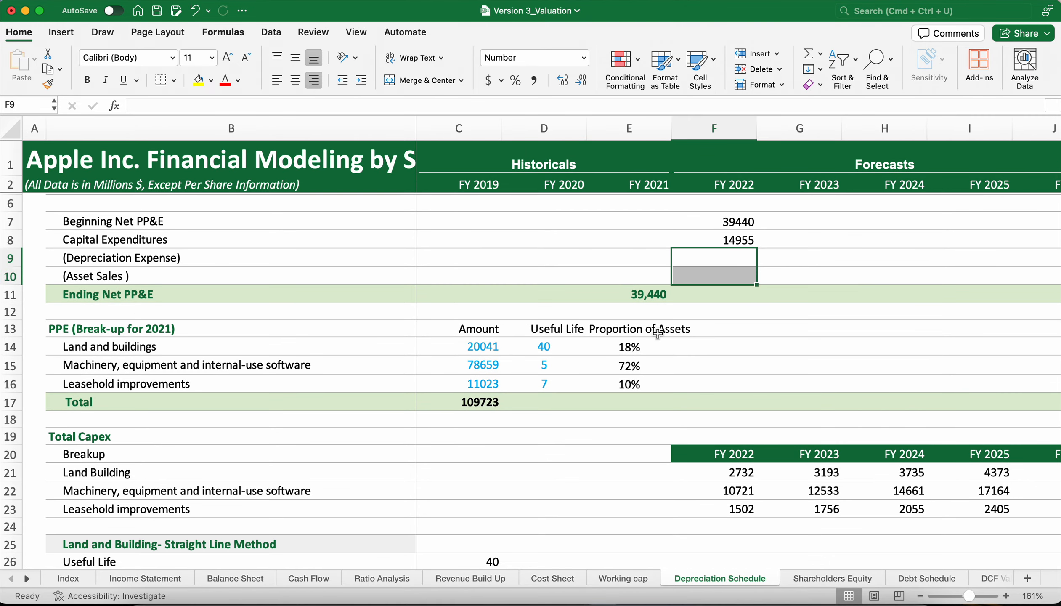
Clear Proportion of Assets in E14:E16 and calculate the Land and buildings share in E14 as =C14/C17.
drag(609, 349, 615, 386)
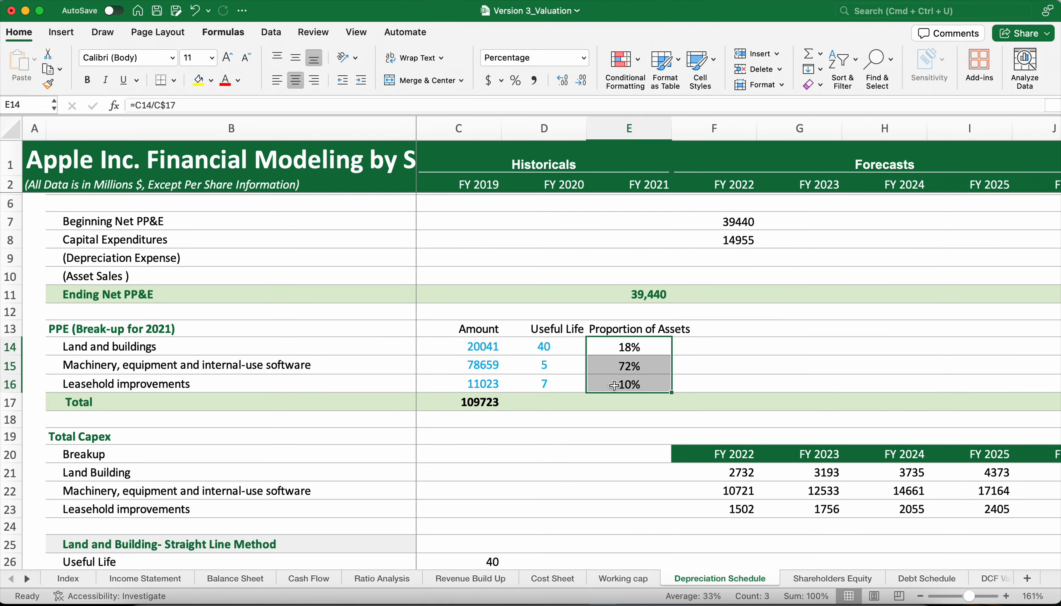
key(Delete)
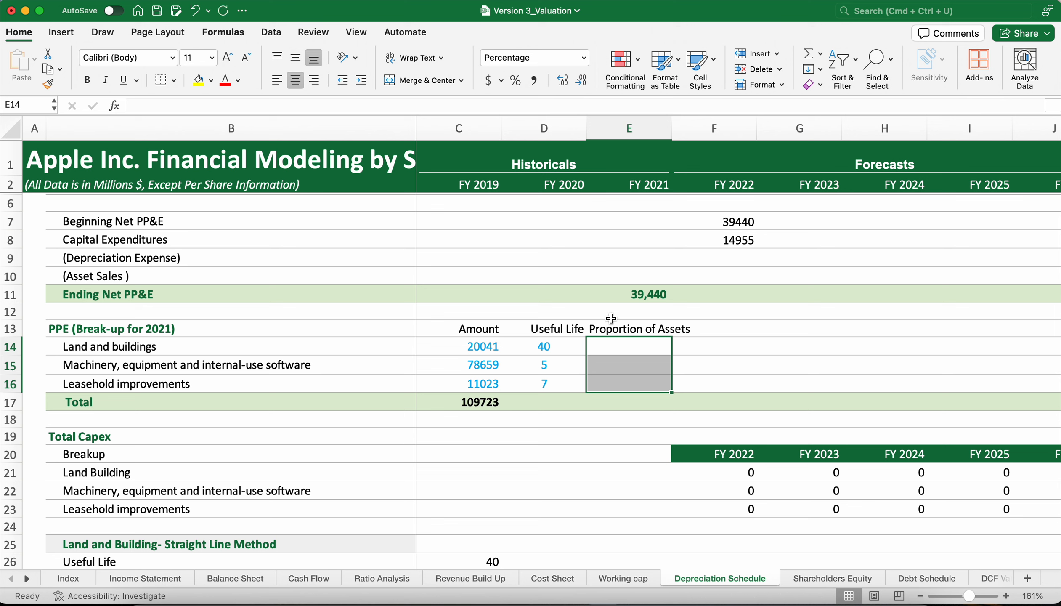
click(605, 341)
text(=)
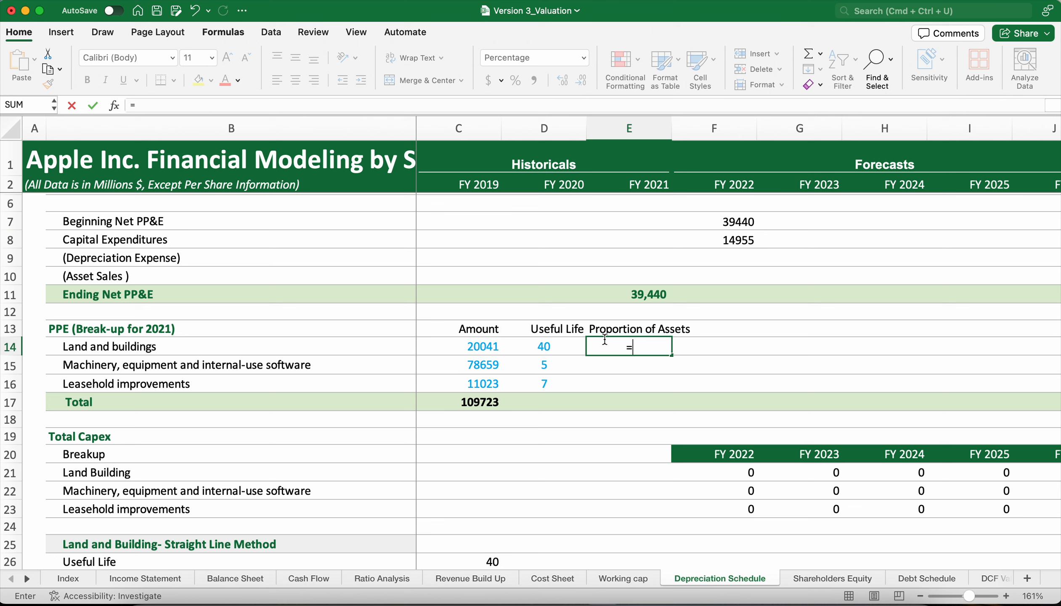
click(495, 346)
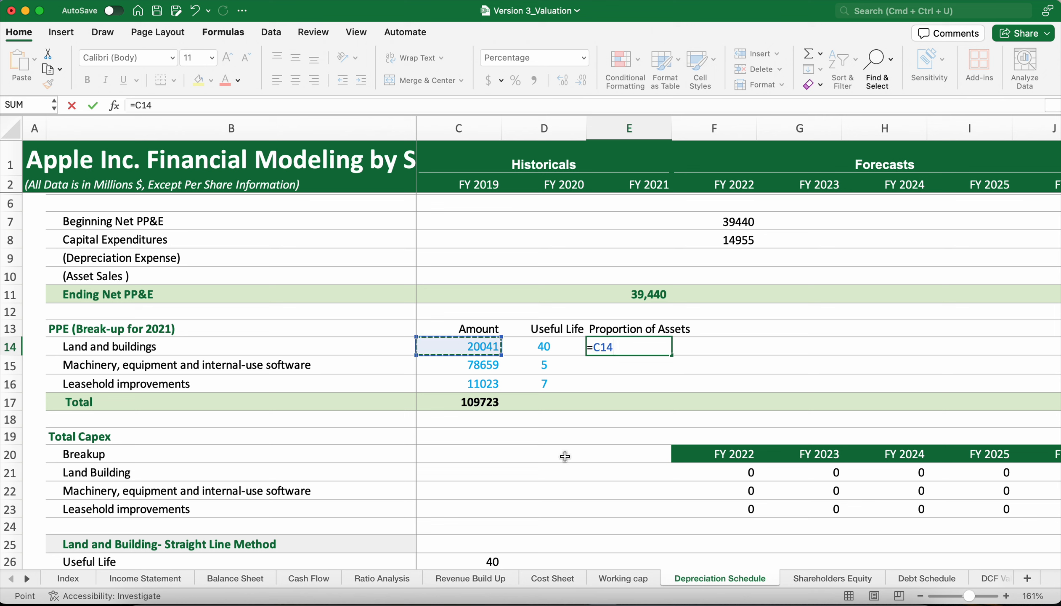
text(/)
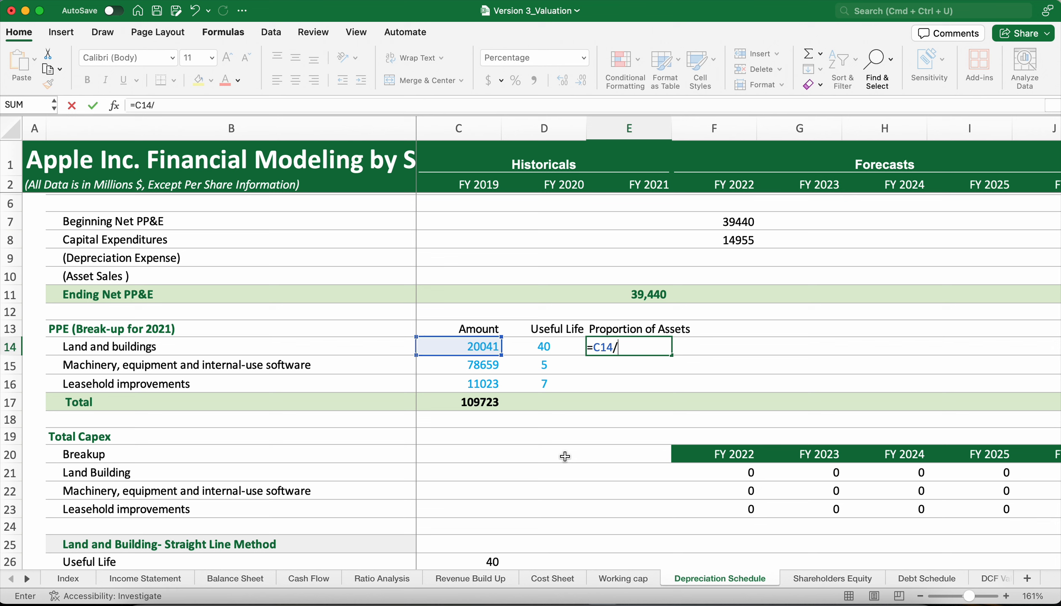
click(470, 402)
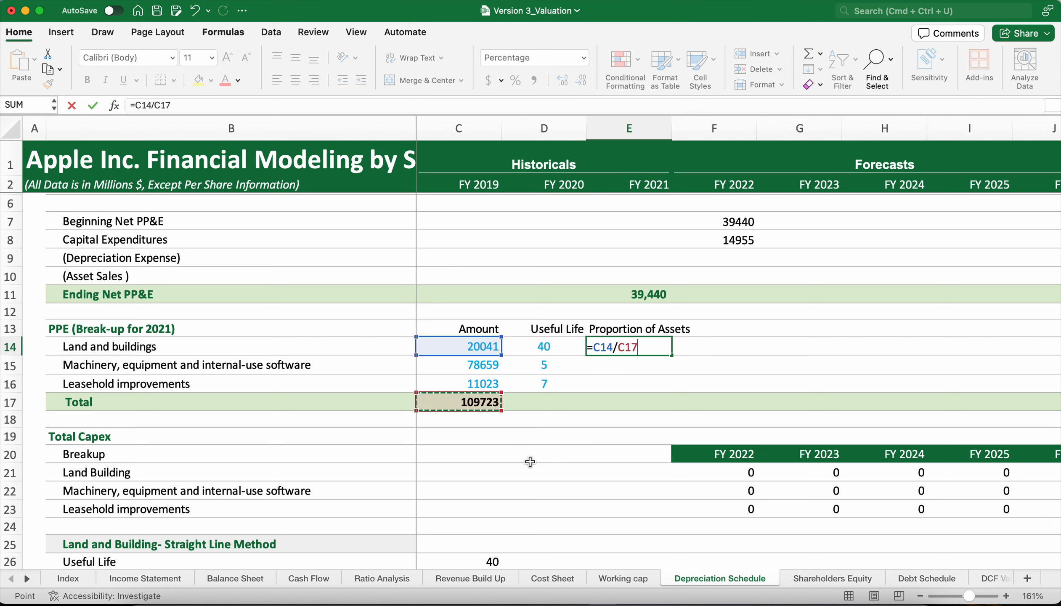
key(Return)
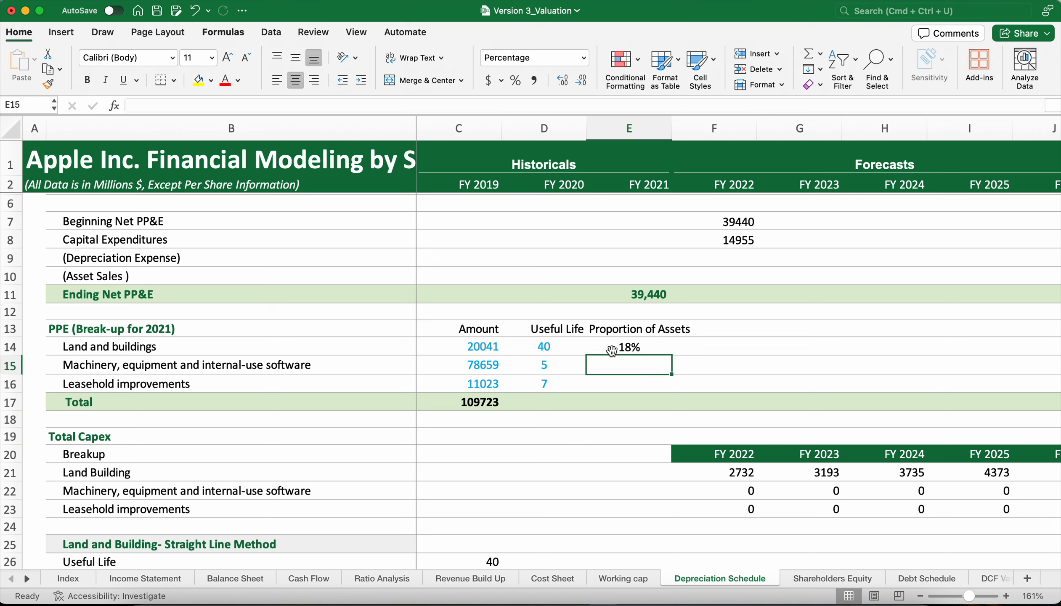
Make the total in the E14 proportion formula an absolute reference, giving =C14/$C$17.
click(612, 344)
double_click(612, 344)
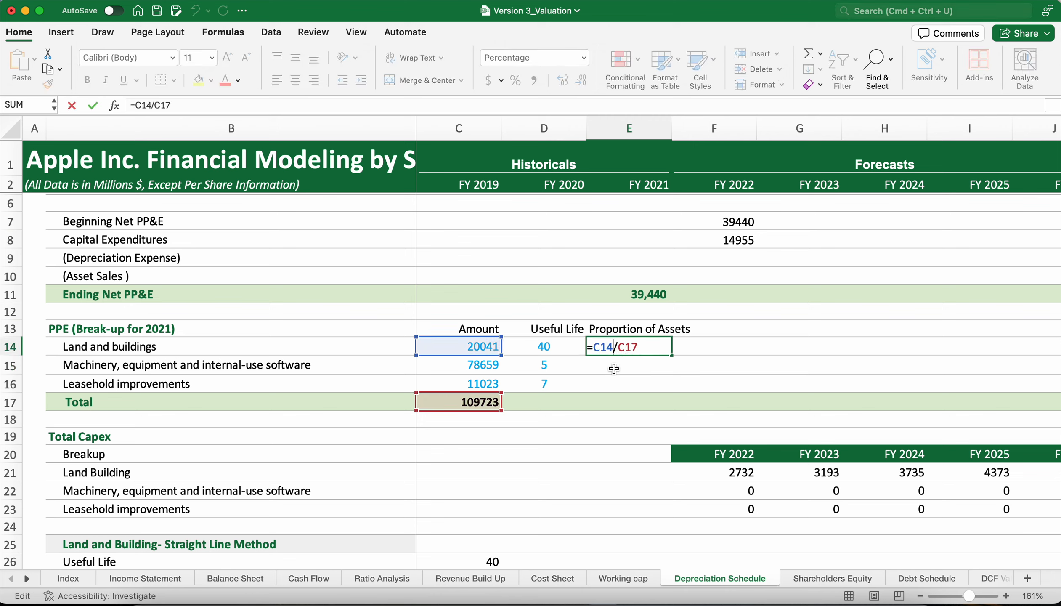
click(620, 347)
text($)
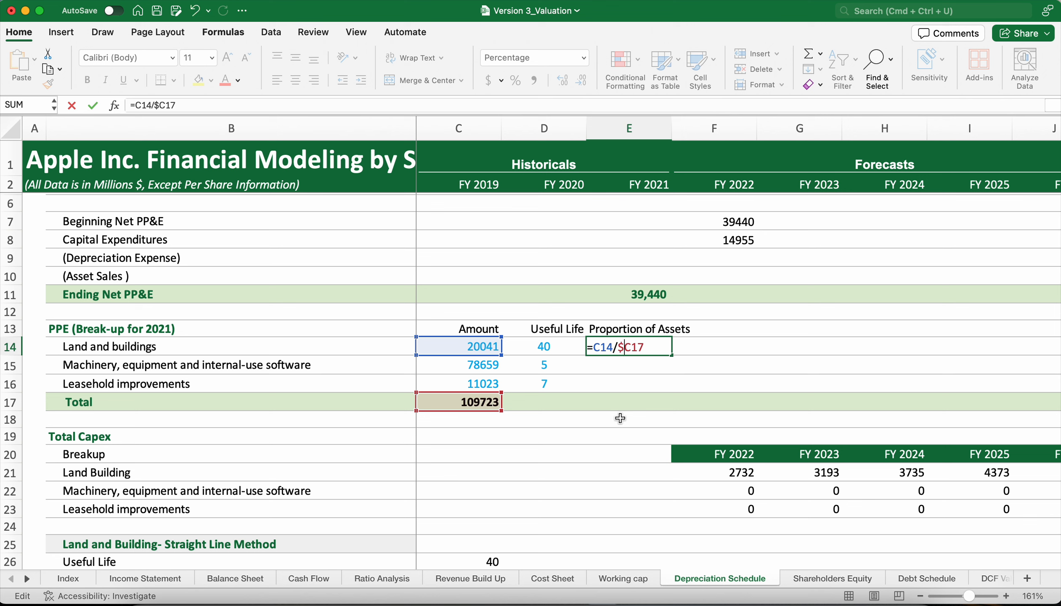
key(Right)
text($)
key(Return)
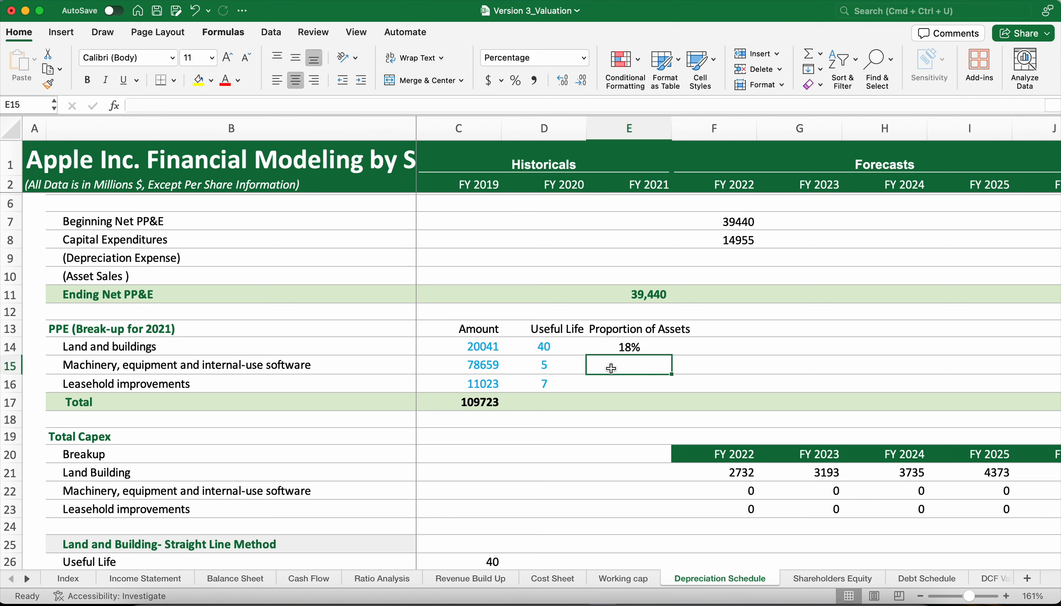
Fill the Proportion of Assets formula from E14 down to Machinery and Leasehold improvements in E15:E16.
double_click(625, 352)
click(519, 249)
click(628, 347)
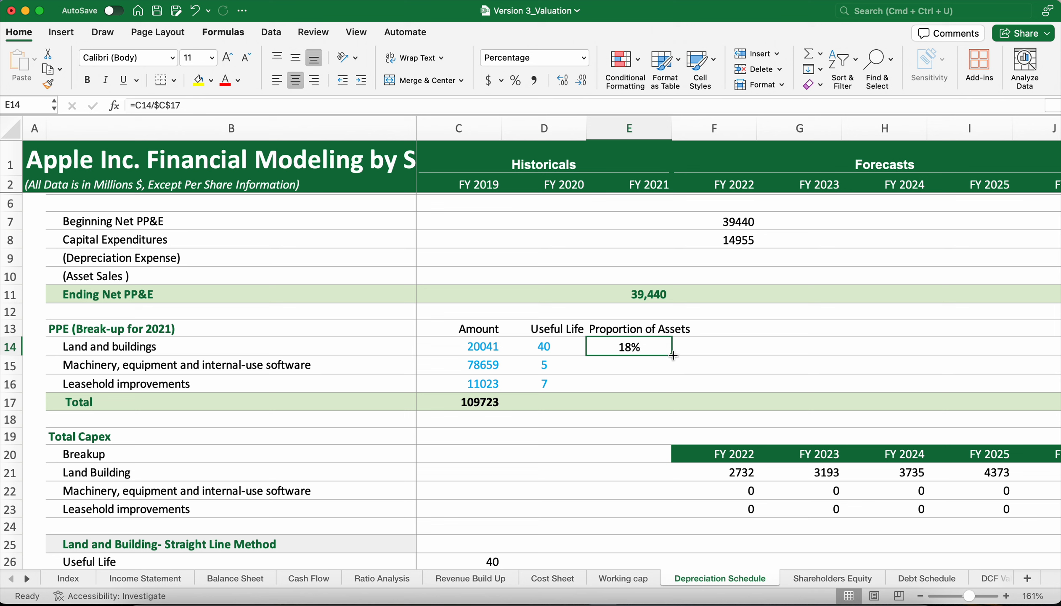
drag(674, 357, 670, 385)
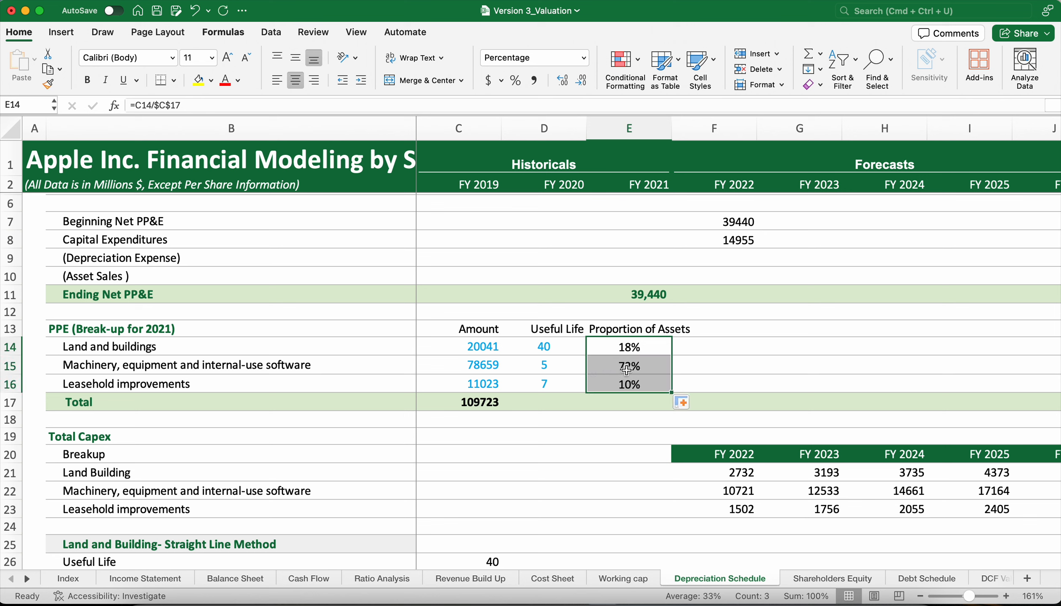
click(696, 386)
Clear the existing FY 2022 Land Building capex formula from F21 in the Total Capex breakup.
click(719, 472)
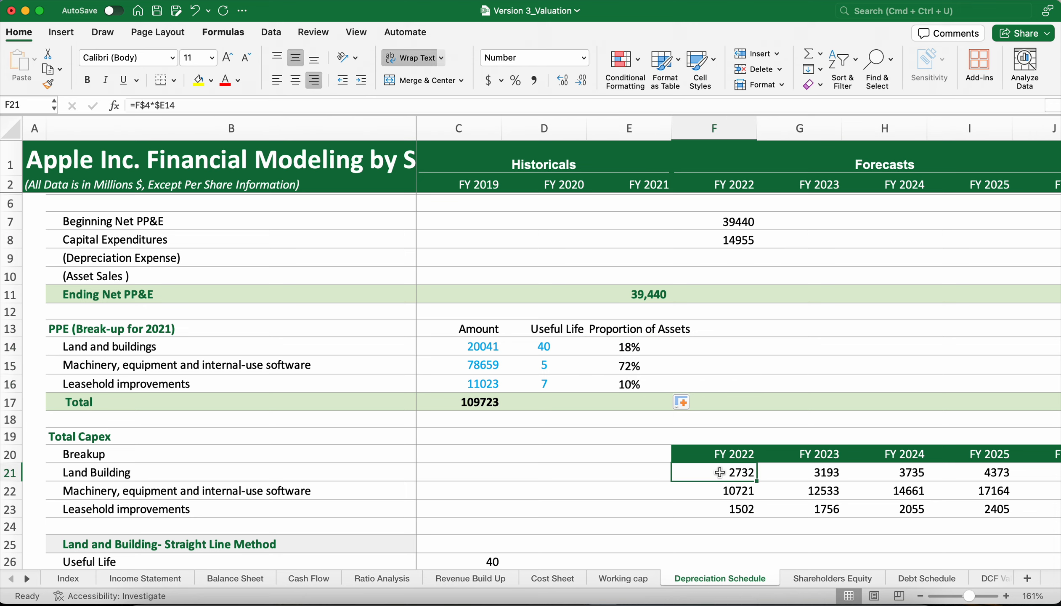
scroll(719, 473, down, 3)
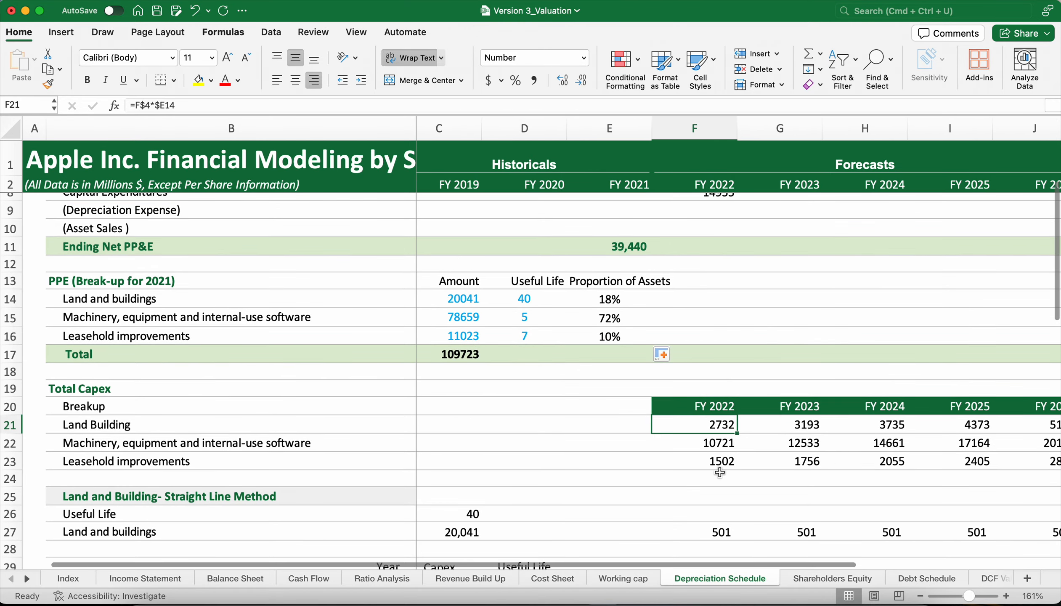
scroll(720, 472, up, 2)
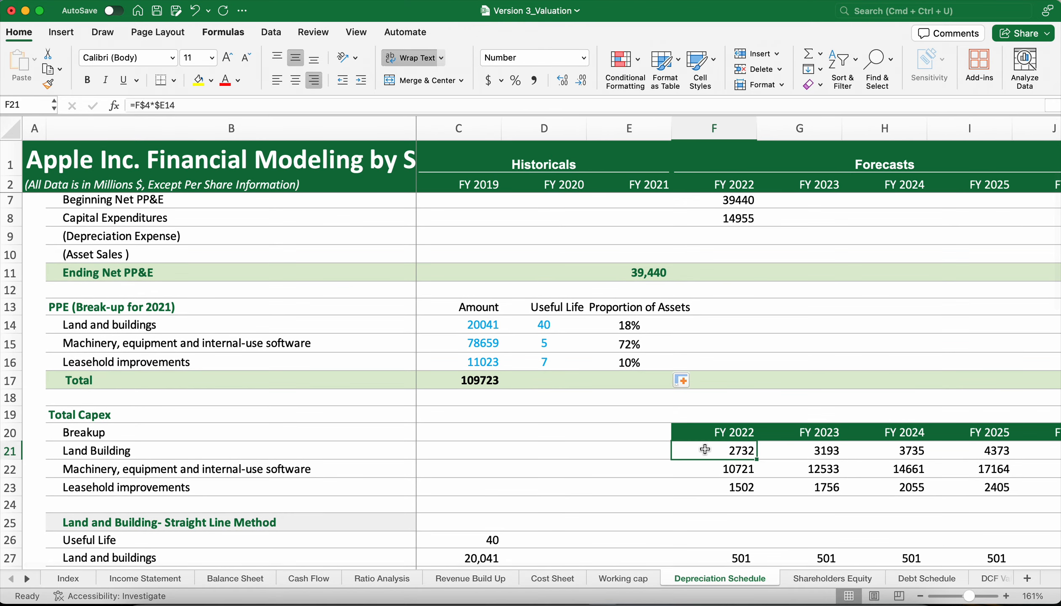
text(=)
click(741, 488)
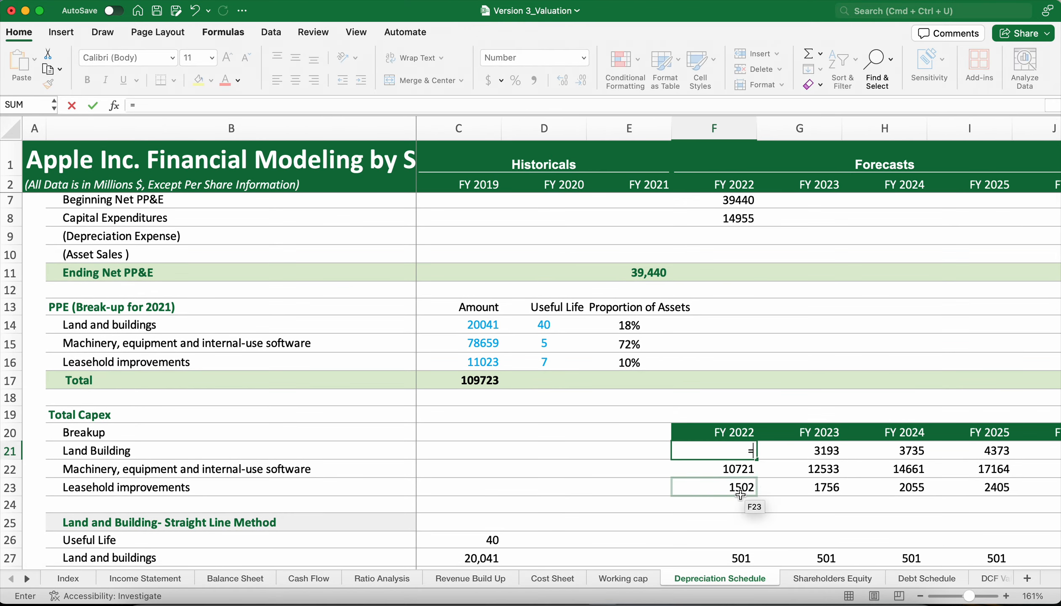
triple_click(718, 451)
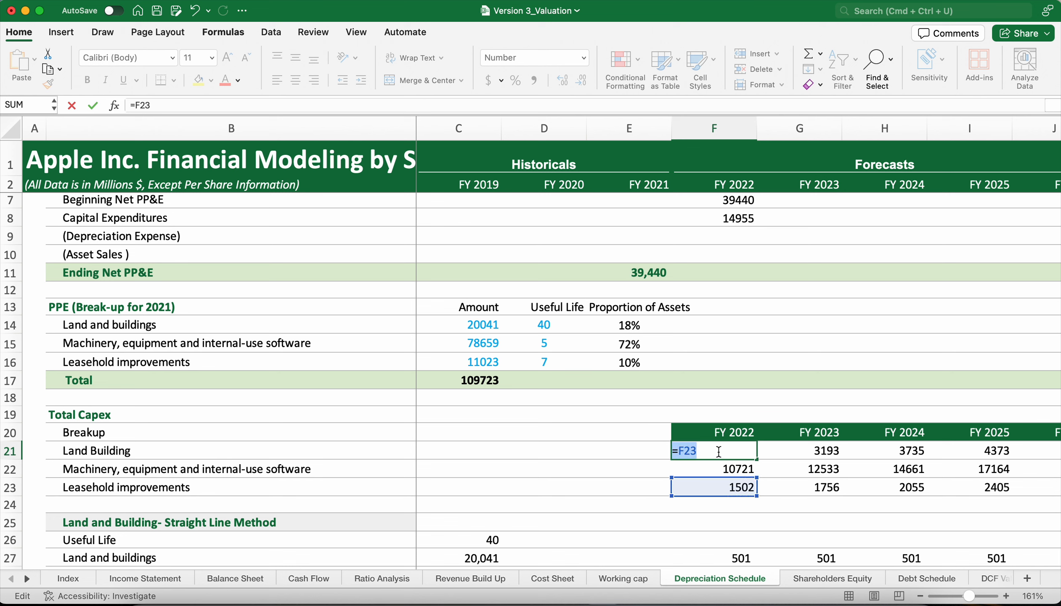
key(BackSpace)
click(736, 383)
Inspect the FY 2023 Land Building capex formula in G21 and the Land and buildings proportion formula in E14.
click(802, 447)
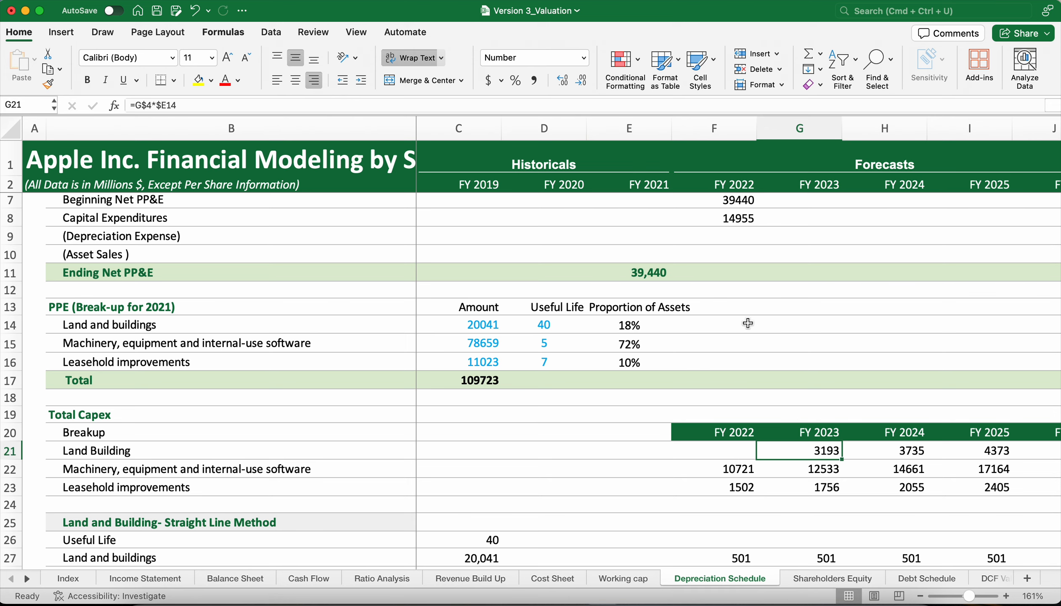
scroll(748, 324, up, 4)
scroll(748, 323, down, 1)
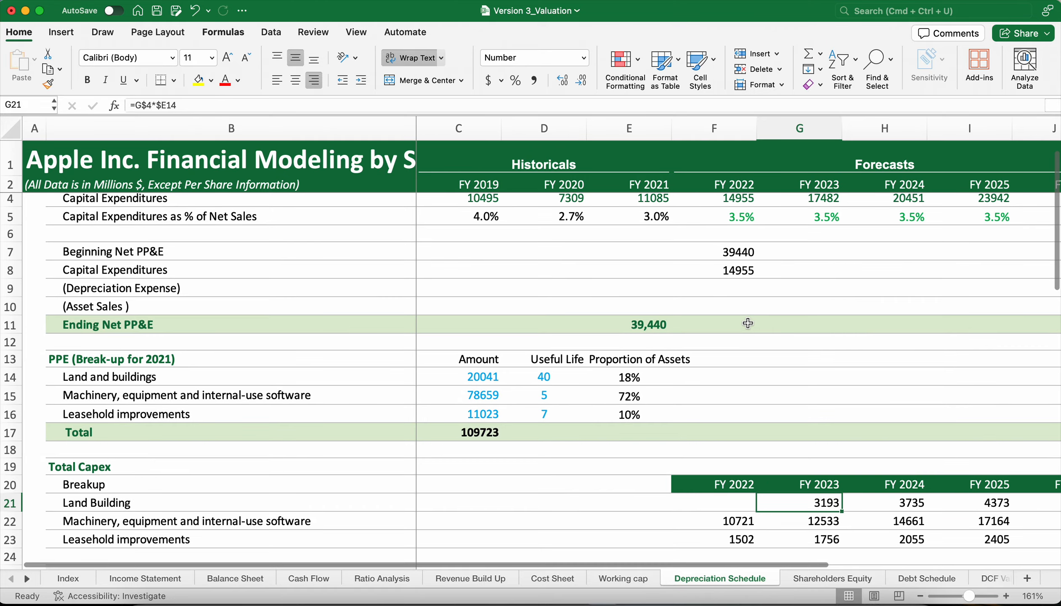
scroll(748, 323, up, 1)
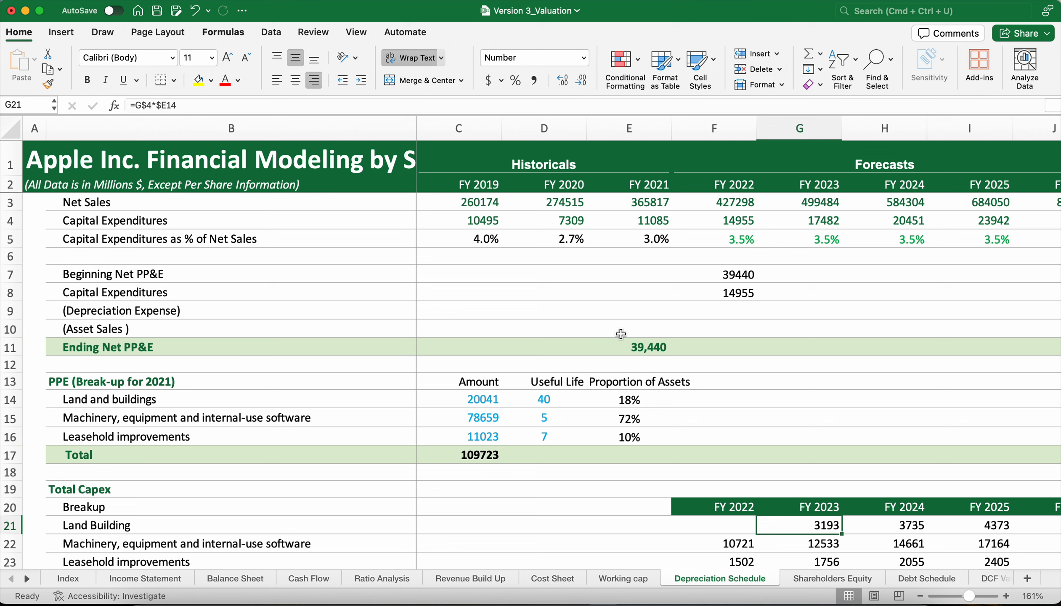
click(601, 405)
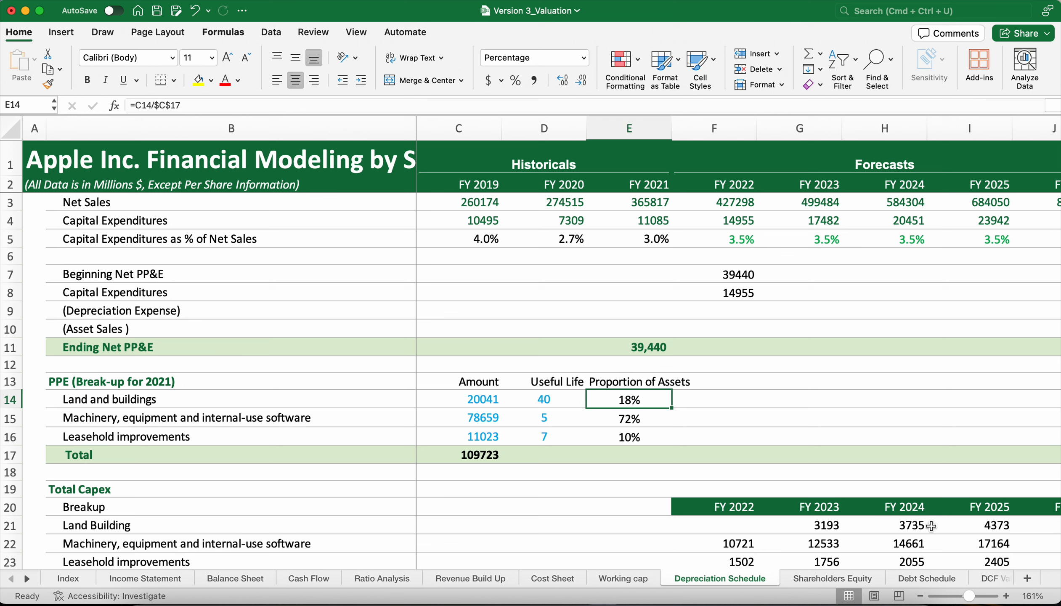
Enter the FY 2022 Land Building capex formula =F4*E14 in F21, multiplying capital expenditures by the Land and buildings proportion.
click(815, 532)
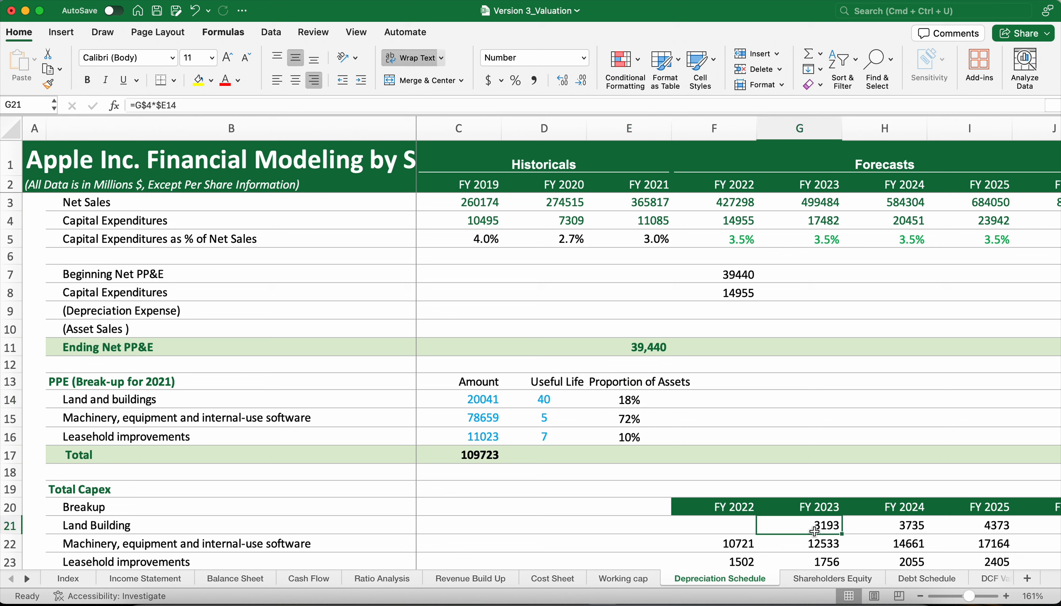
click(719, 530)
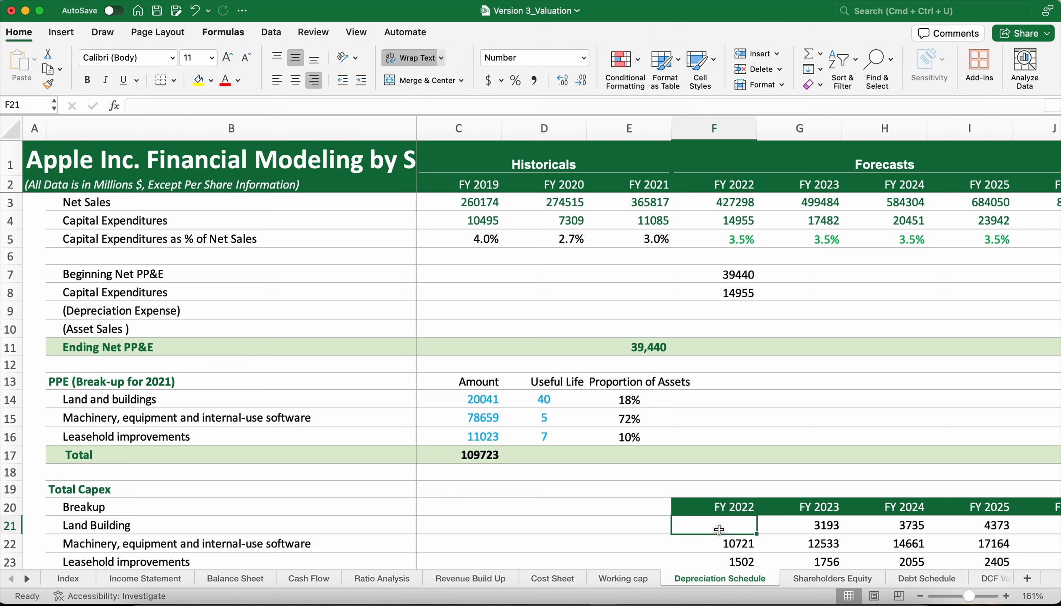
click(784, 523)
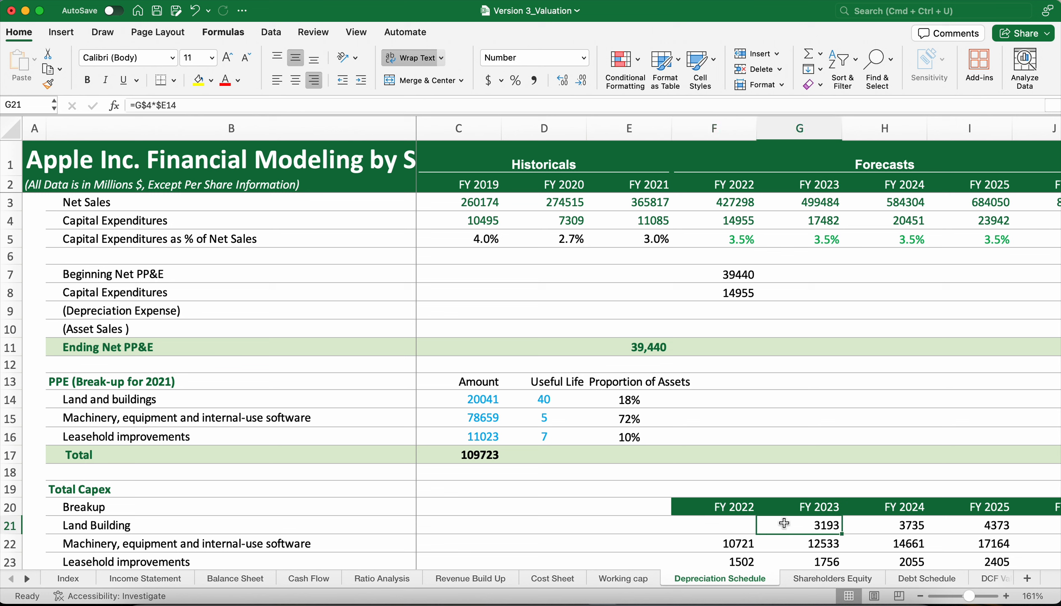
click(729, 531)
text(=)
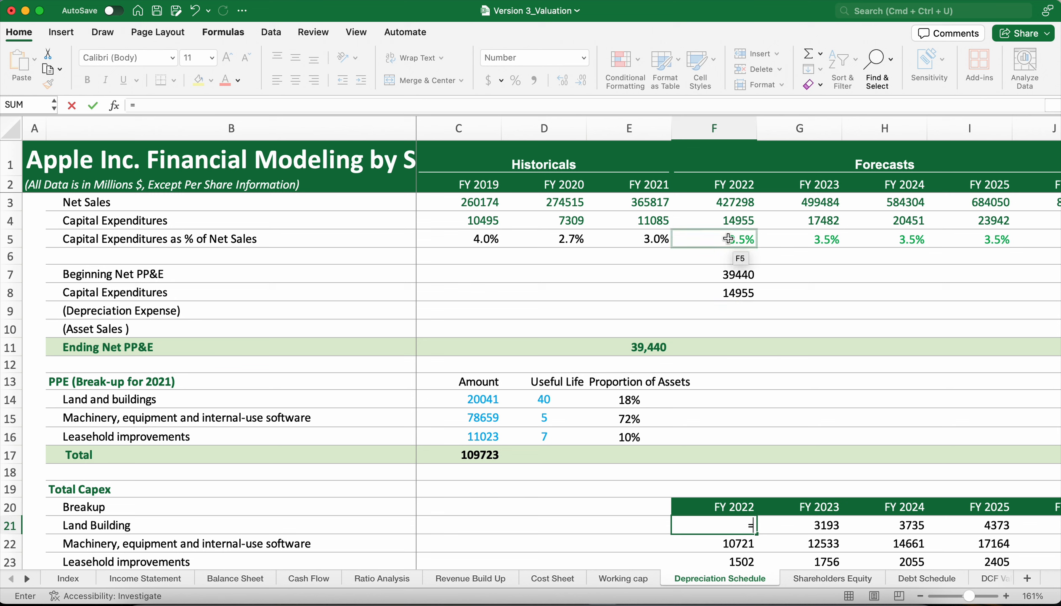
click(723, 221)
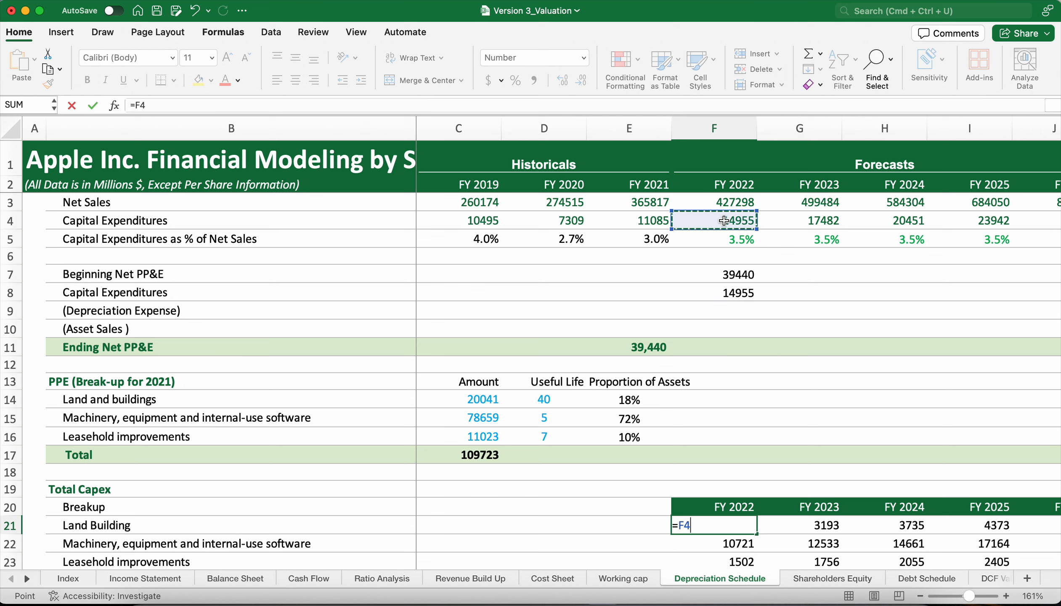
text(*)
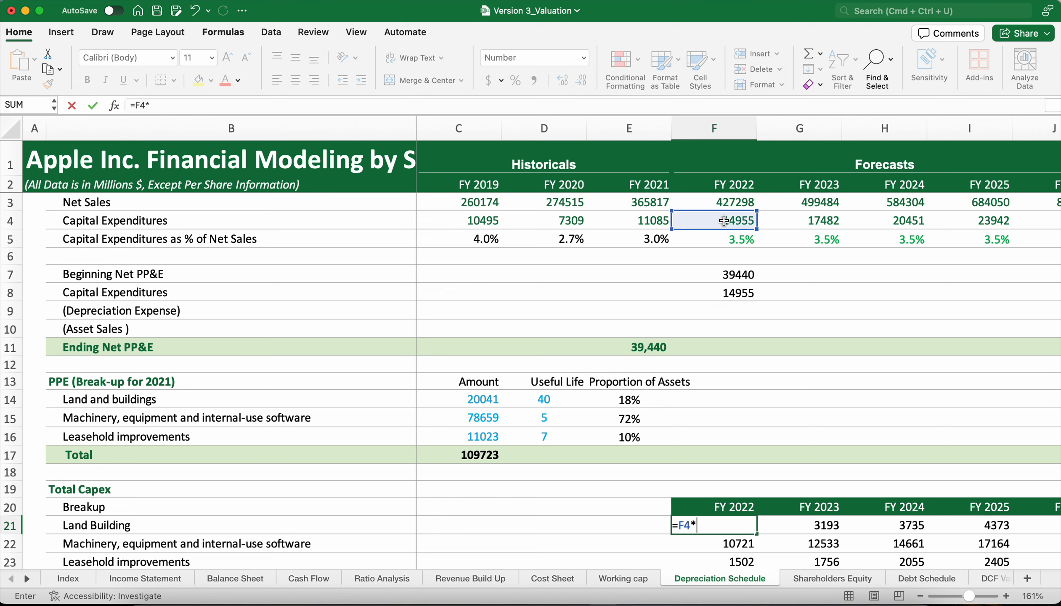
click(616, 403)
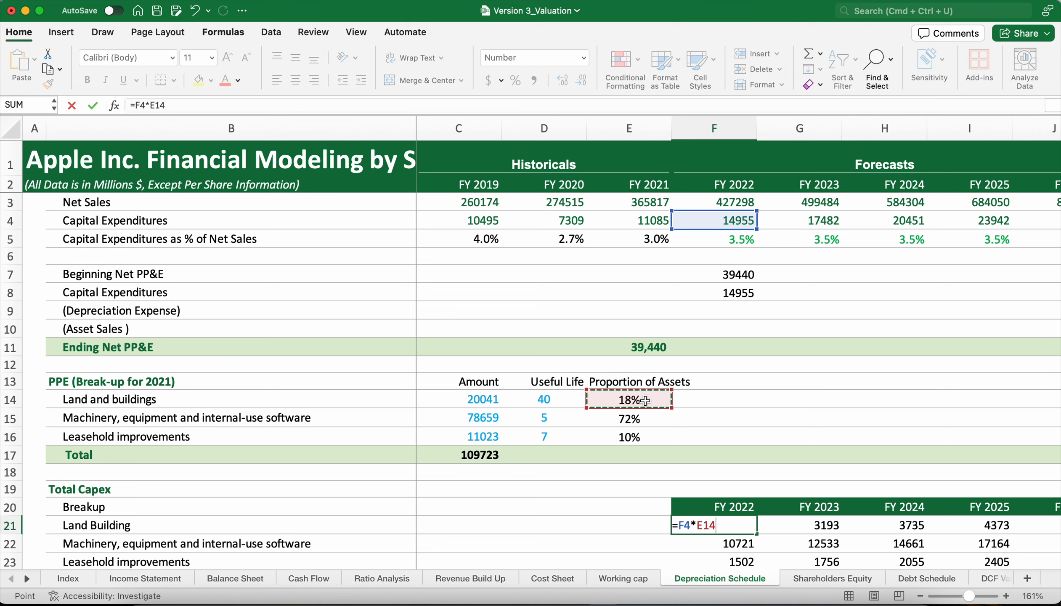
Lock the capex row and the proportion column in the F21 formula, giving =F$4*$E14.
click(679, 525)
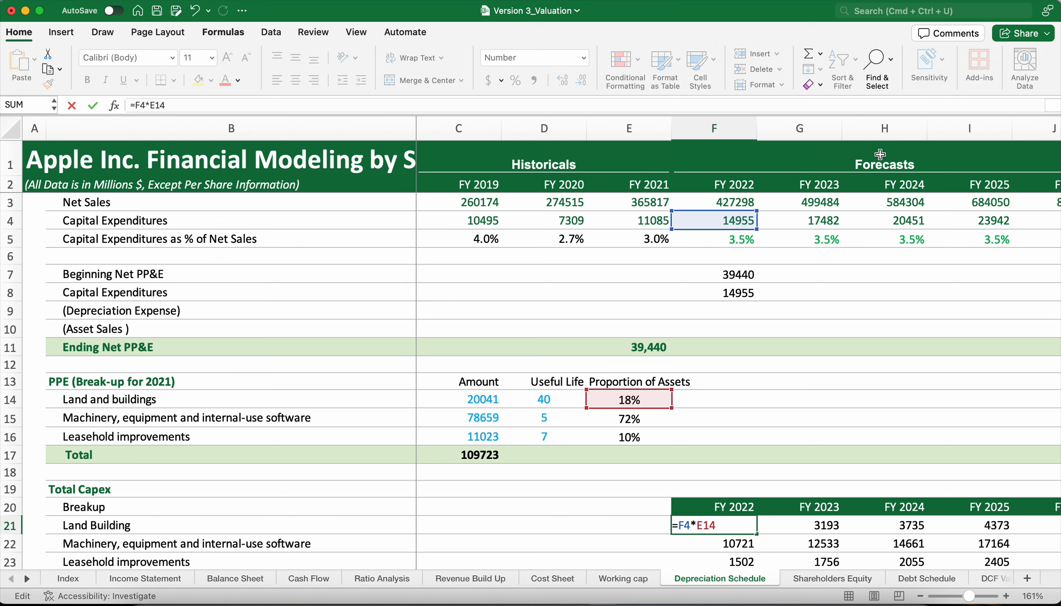
scroll(877, 166, right, 2)
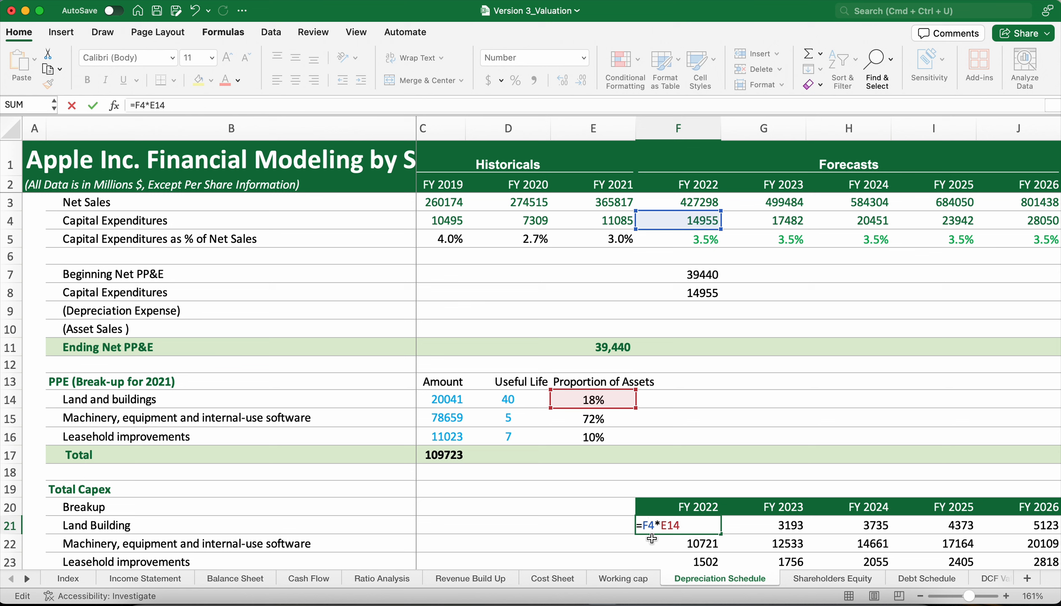
text($)
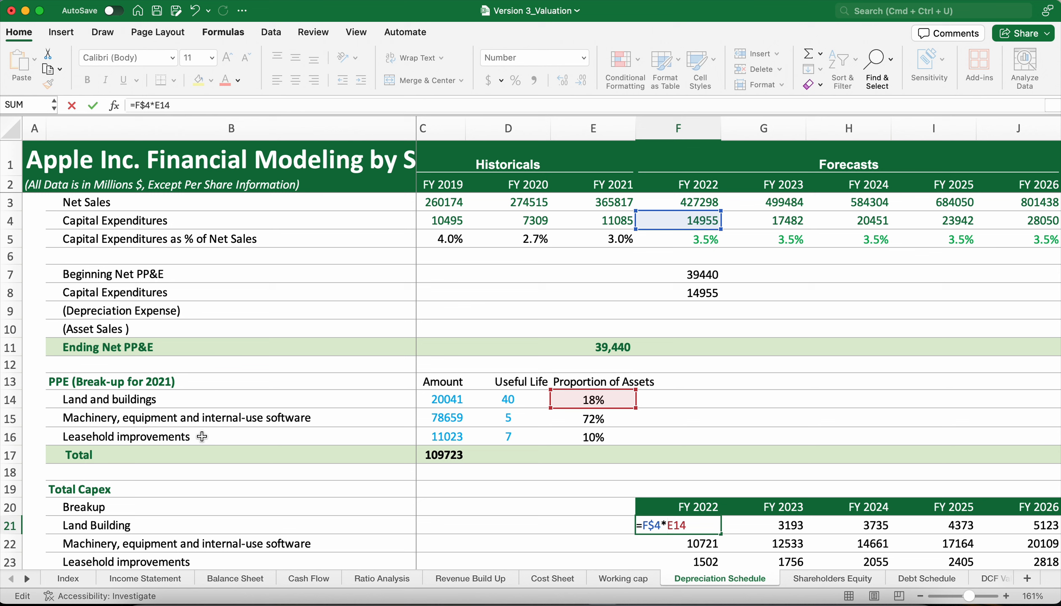
click(668, 527)
text($)
key(Return)
Fill the capex breakup formula from F21 across to FY 2026 and down through Leasehold improvements, covering F21:J23.
click(710, 525)
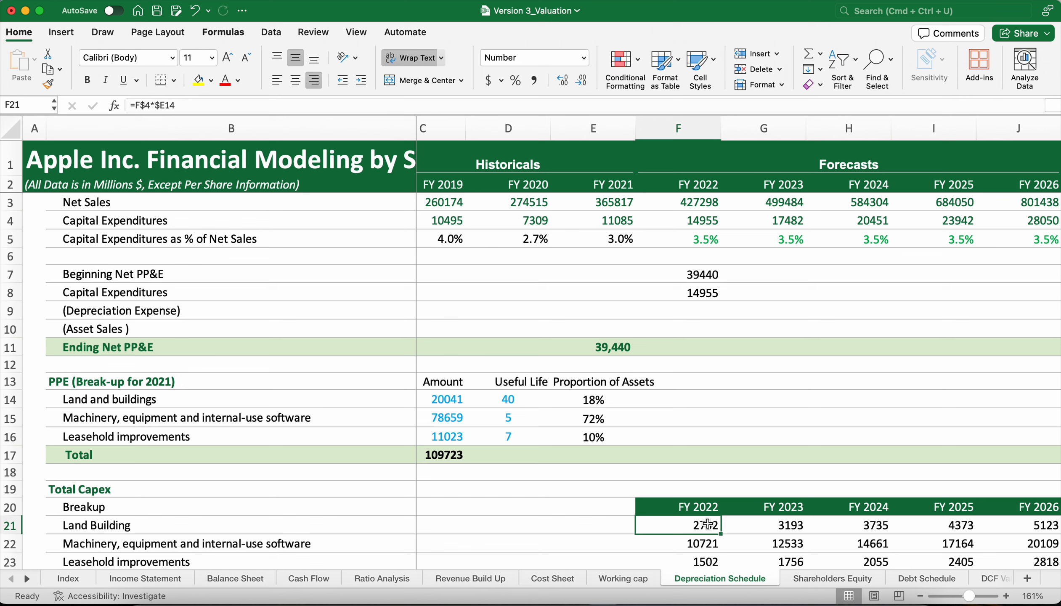
drag(720, 534, 994, 532)
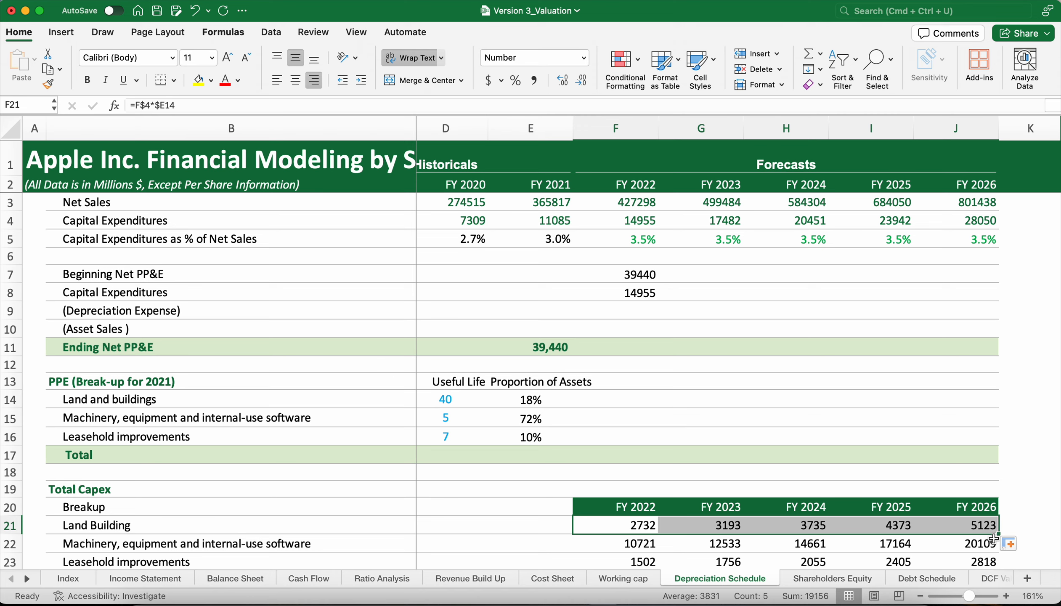
scroll(983, 461, down, 5)
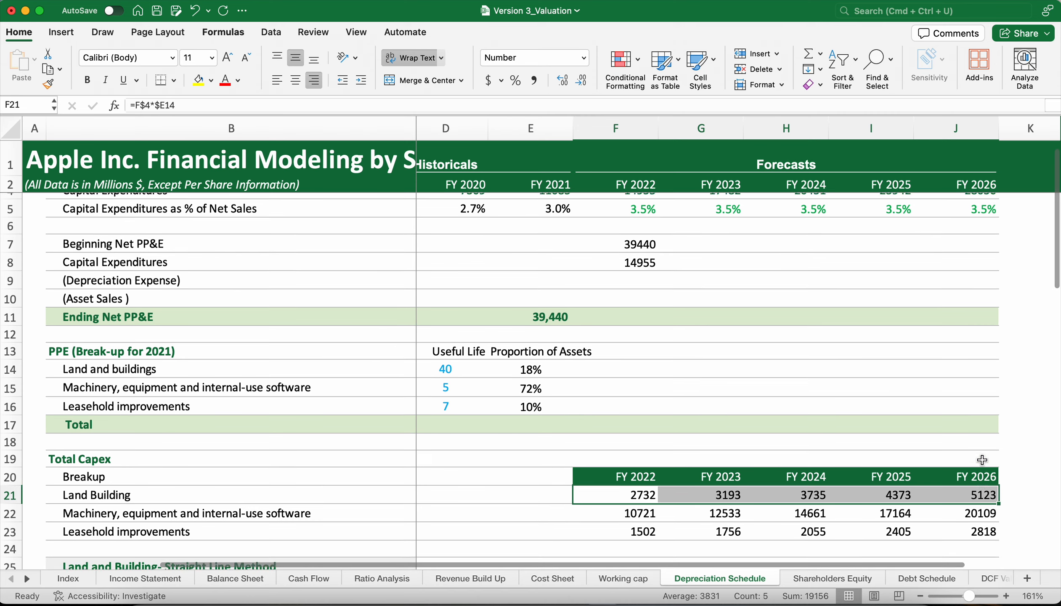
drag(999, 385, 992, 416)
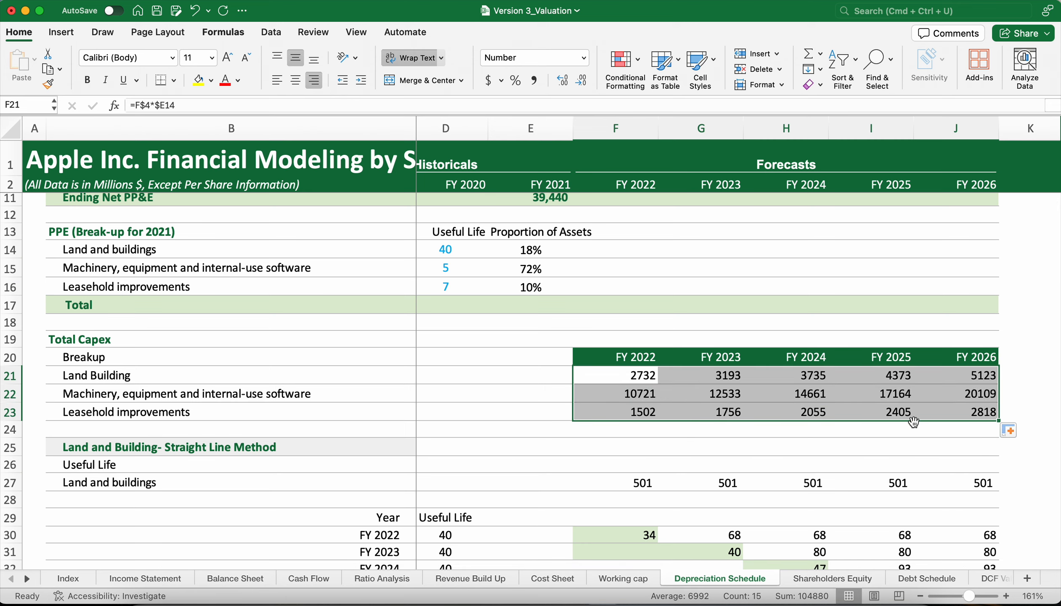
Review the Total Capex breakup and the straight-line depreciation sections for Land and Building and Machinery beneath it.
scroll(915, 422, up, 5)
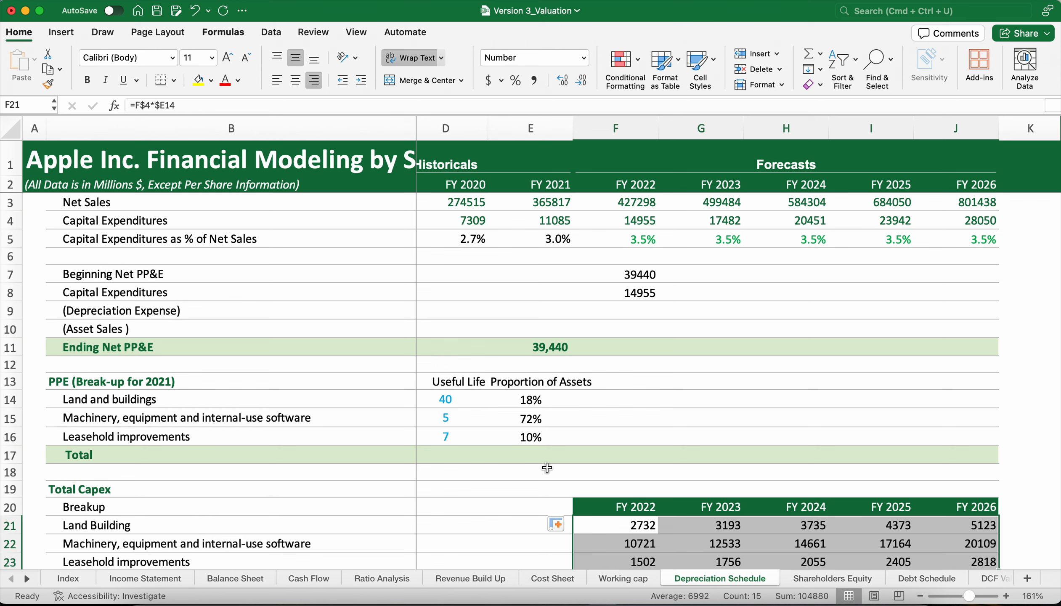
scroll(544, 460, down, 3)
scroll(544, 459, left, 1)
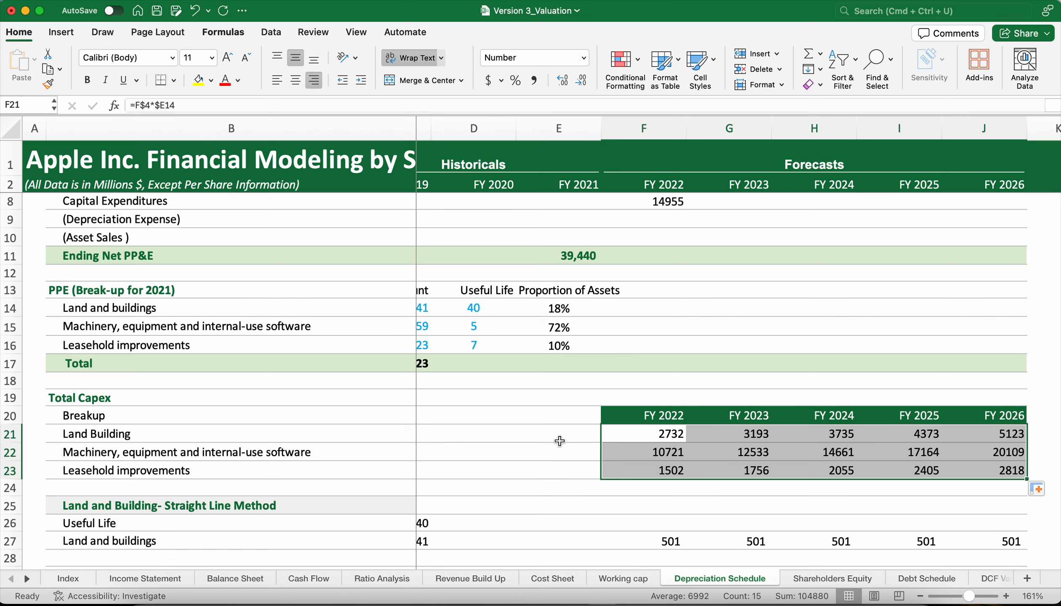
click(572, 489)
scroll(506, 506, left, 3)
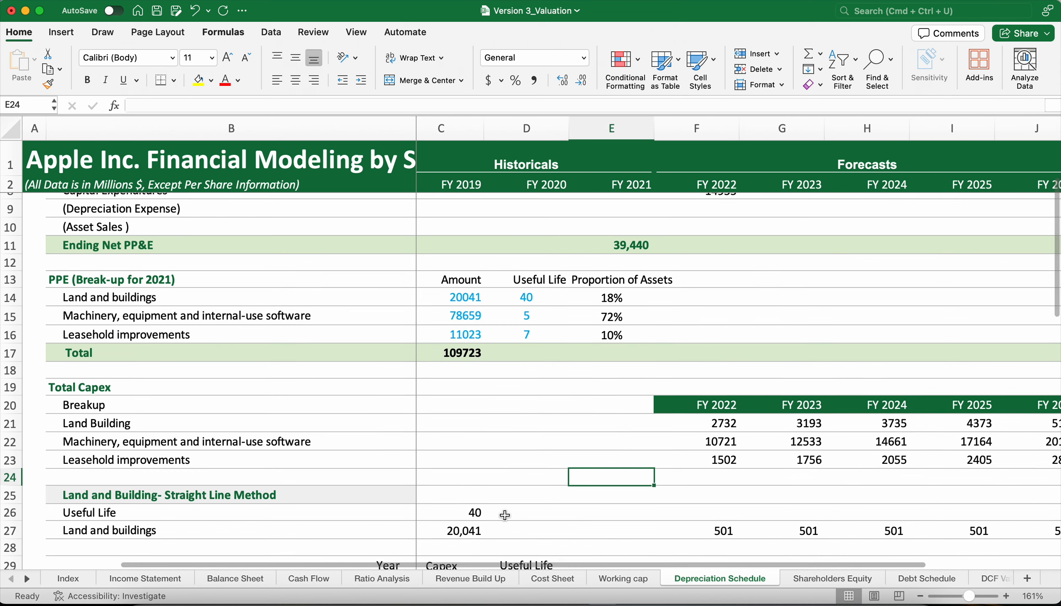
scroll(505, 516, down, 5)
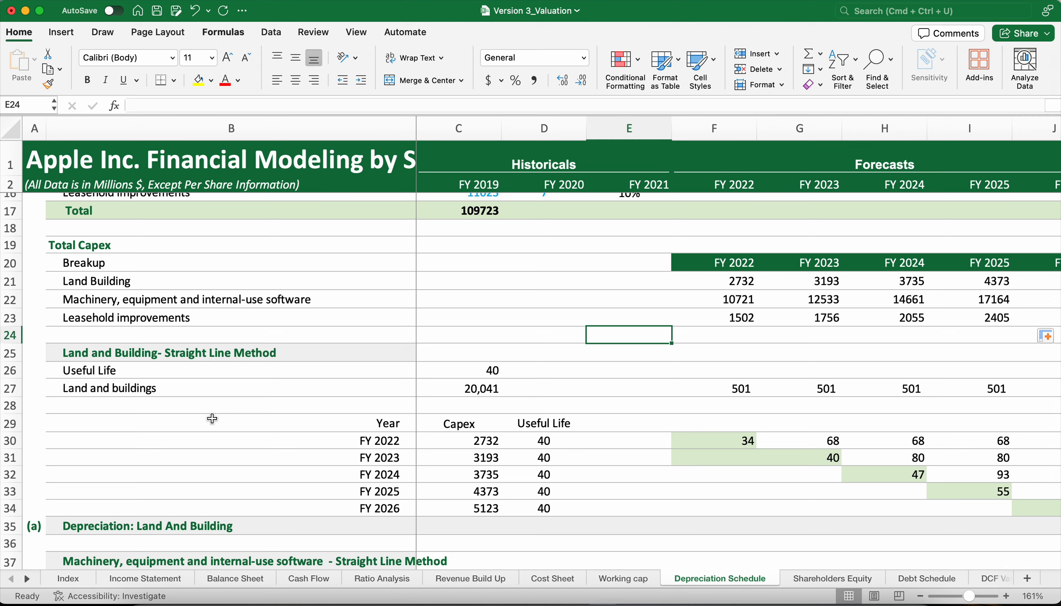
scroll(212, 418, down, 5)
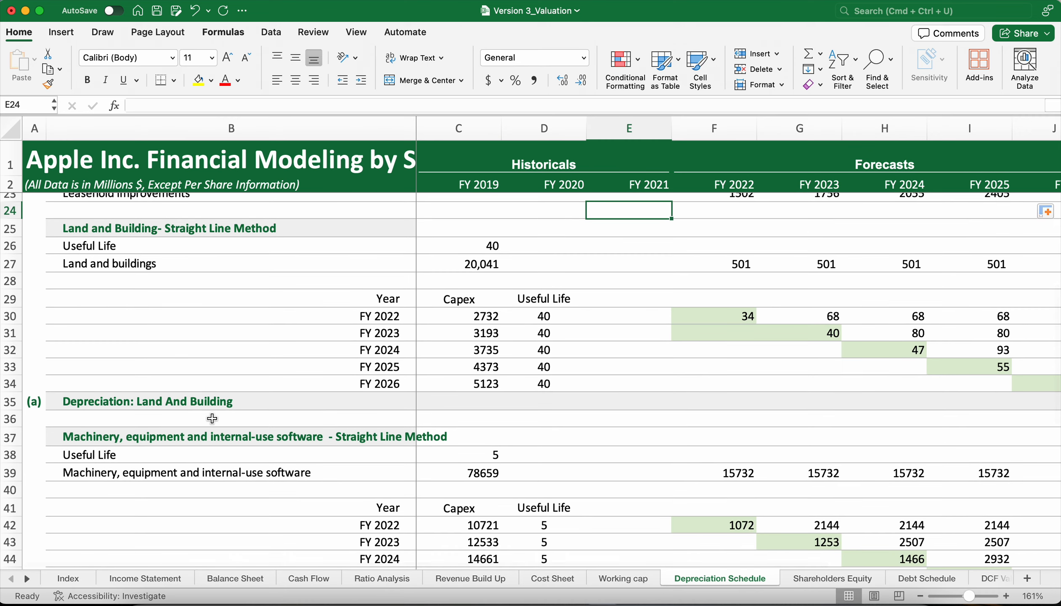
scroll(212, 418, up, 4)
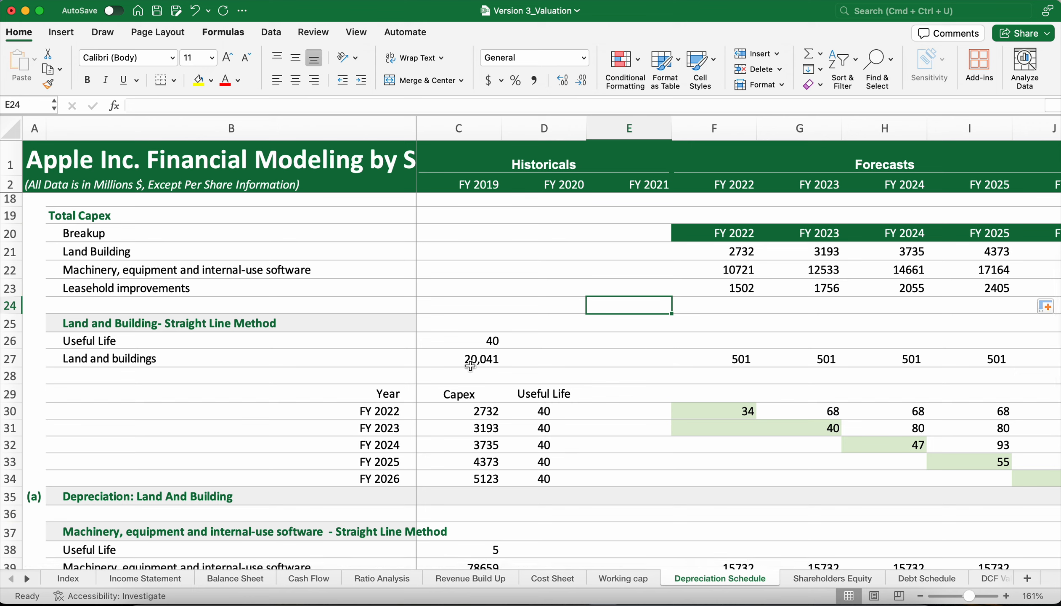
Inspect the Land and Building section's useful life in C26 and amount in C27 against the source amount in C14.
click(217, 324)
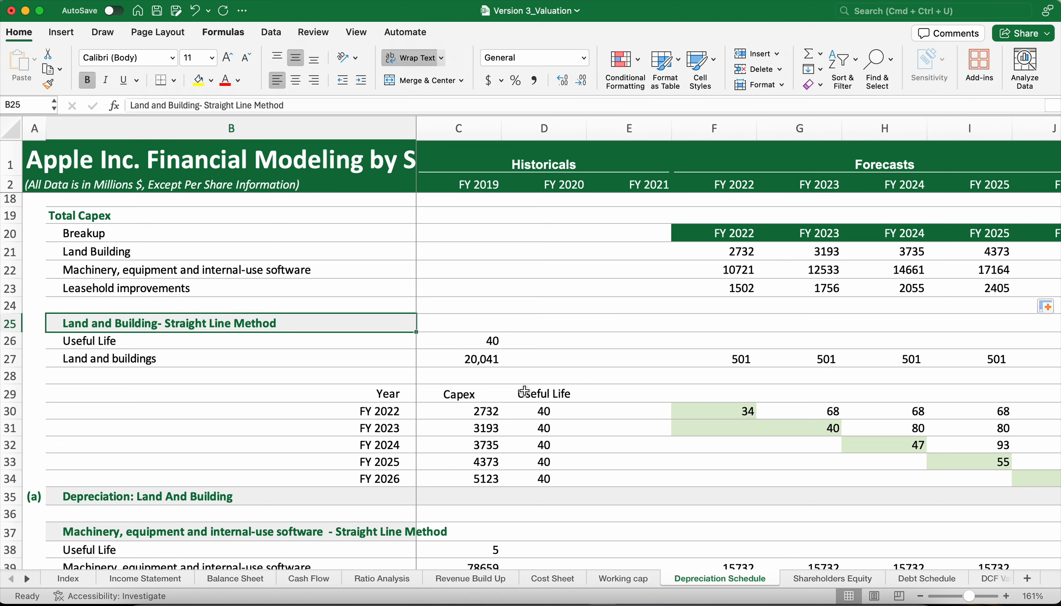
click(488, 340)
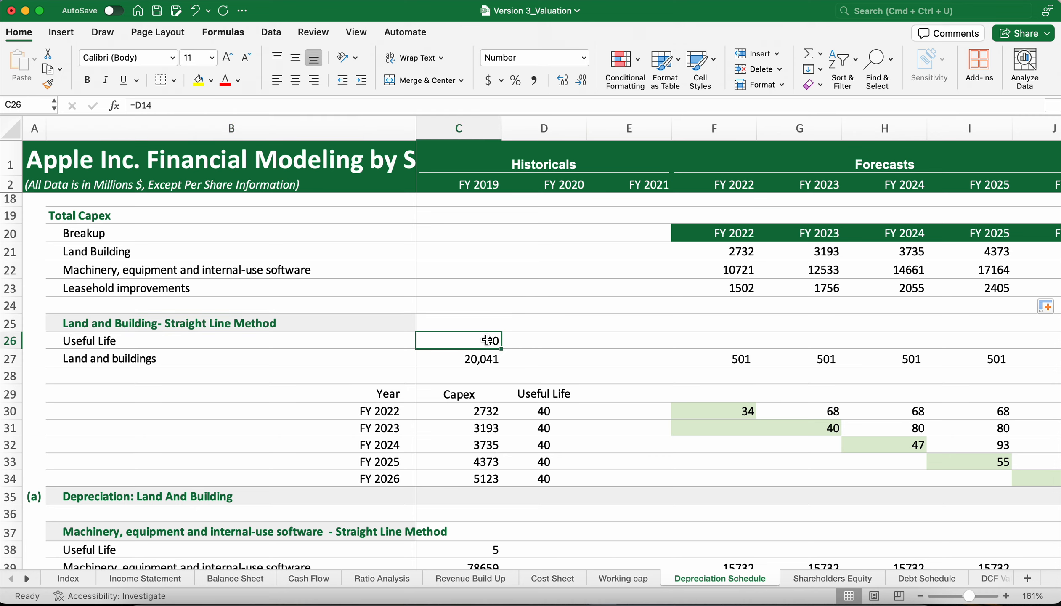
click(481, 359)
scroll(481, 359, up, 3)
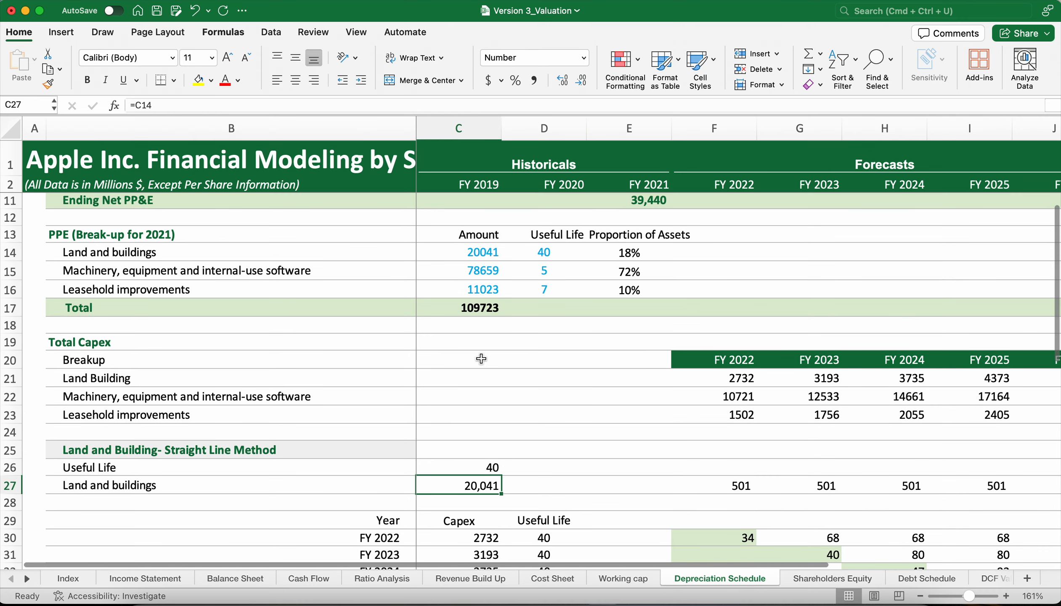
click(467, 253)
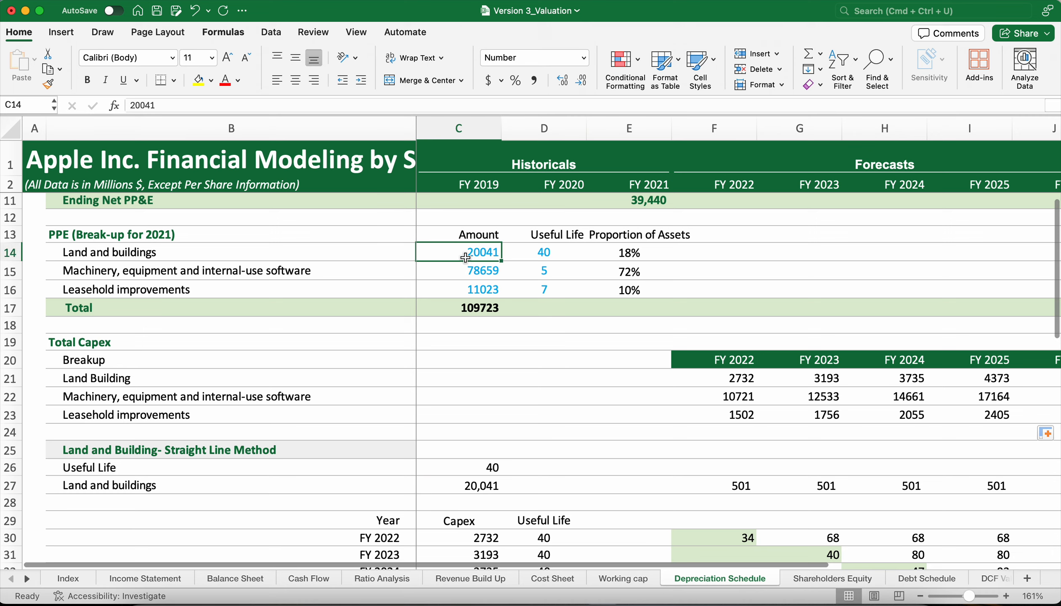
click(480, 489)
scroll(471, 488, down, 3)
scroll(472, 488, right, 2)
scroll(469, 487, up, 1)
scroll(469, 487, left, 2)
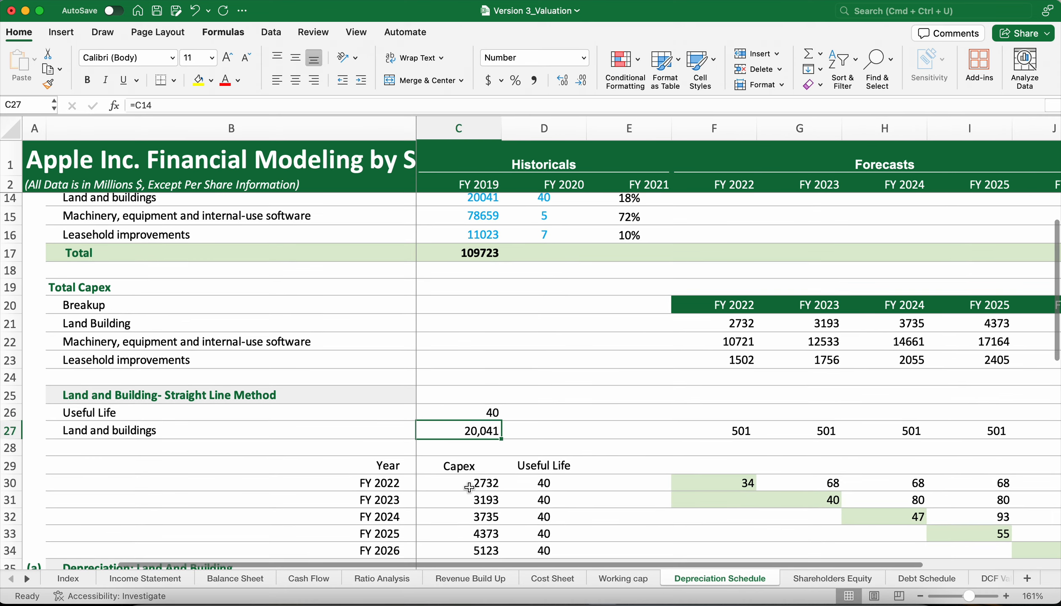
Examine the FY 2022 Land and buildings straight-line depreciation formula in F27 and the cells it references.
click(733, 425)
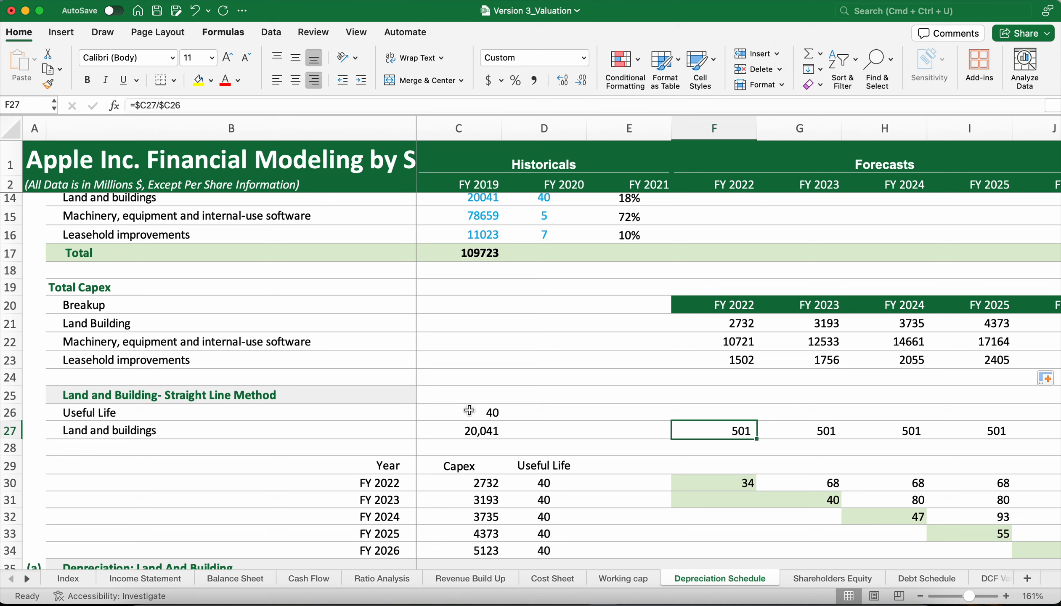
double_click(744, 432)
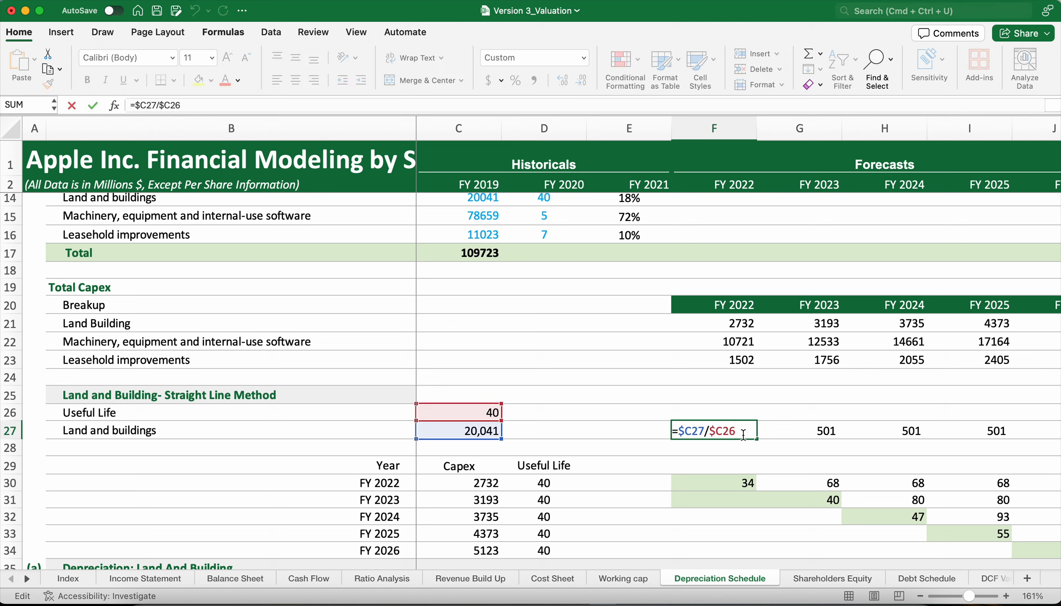
key(Return)
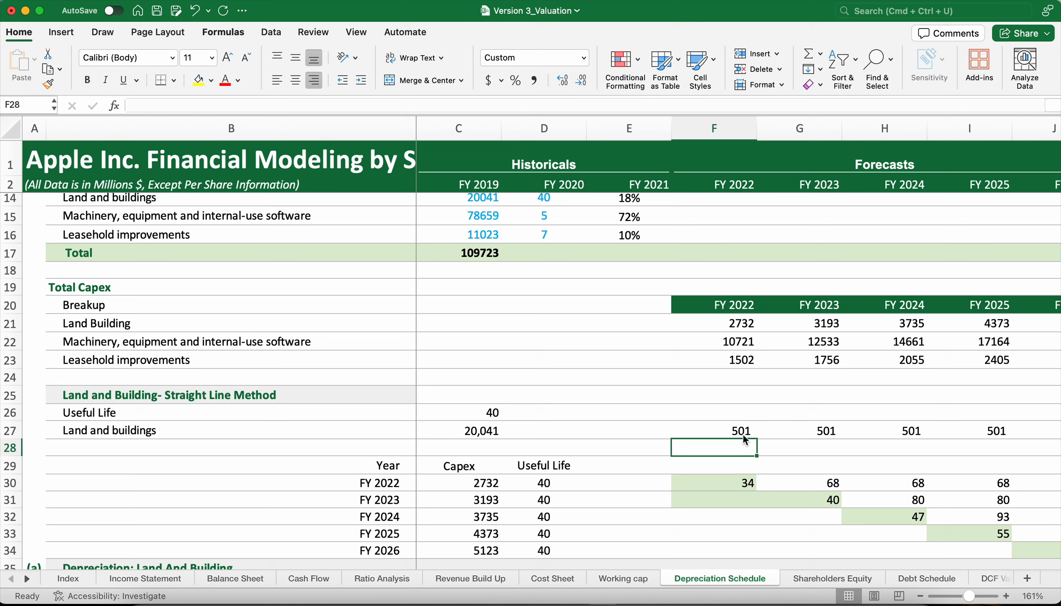
click(744, 434)
double_click(745, 432)
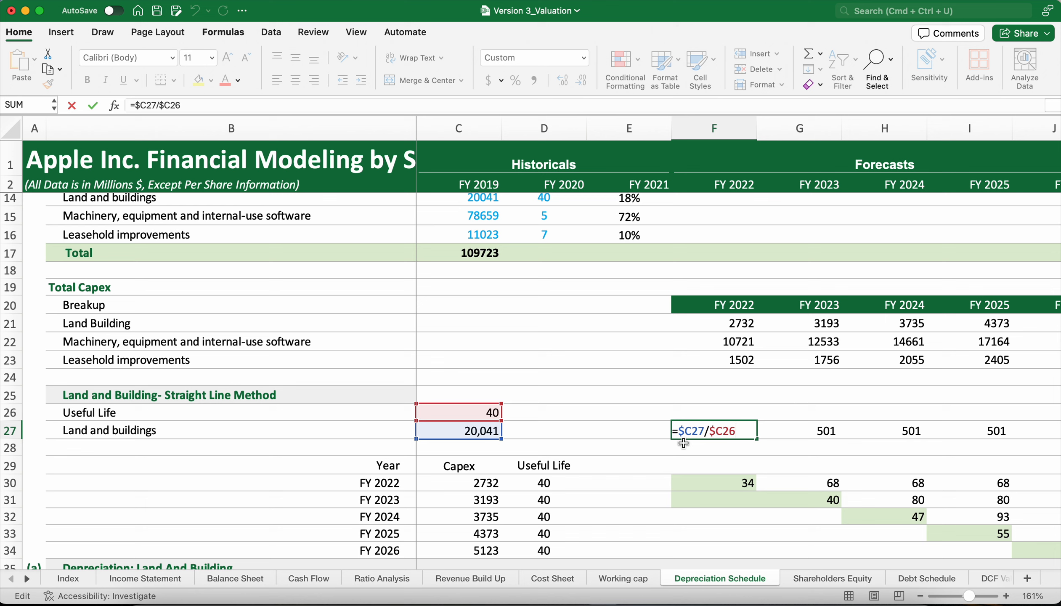
key(Return)
click(745, 438)
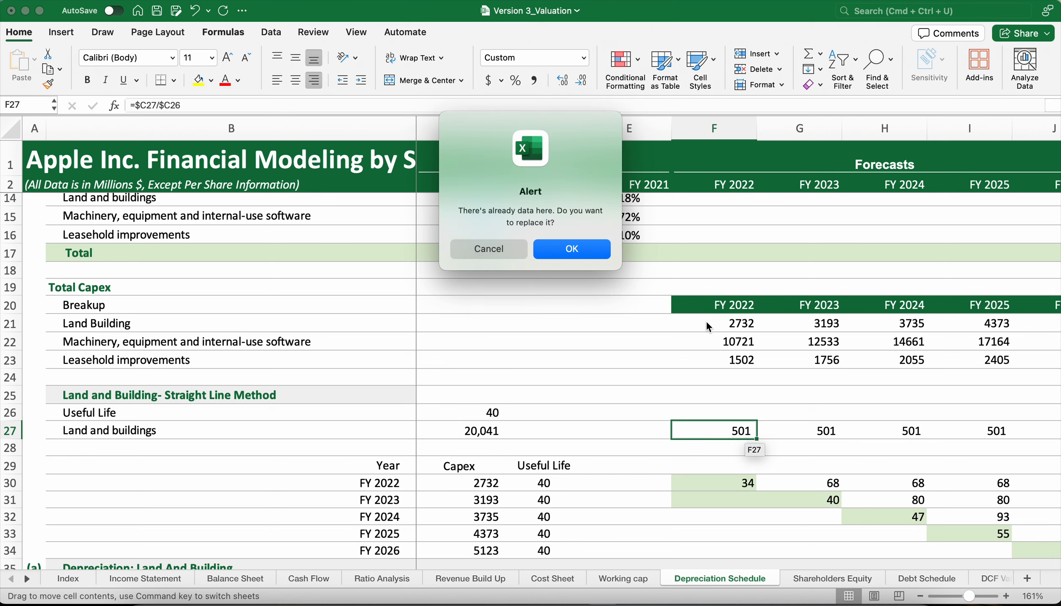
click(487, 249)
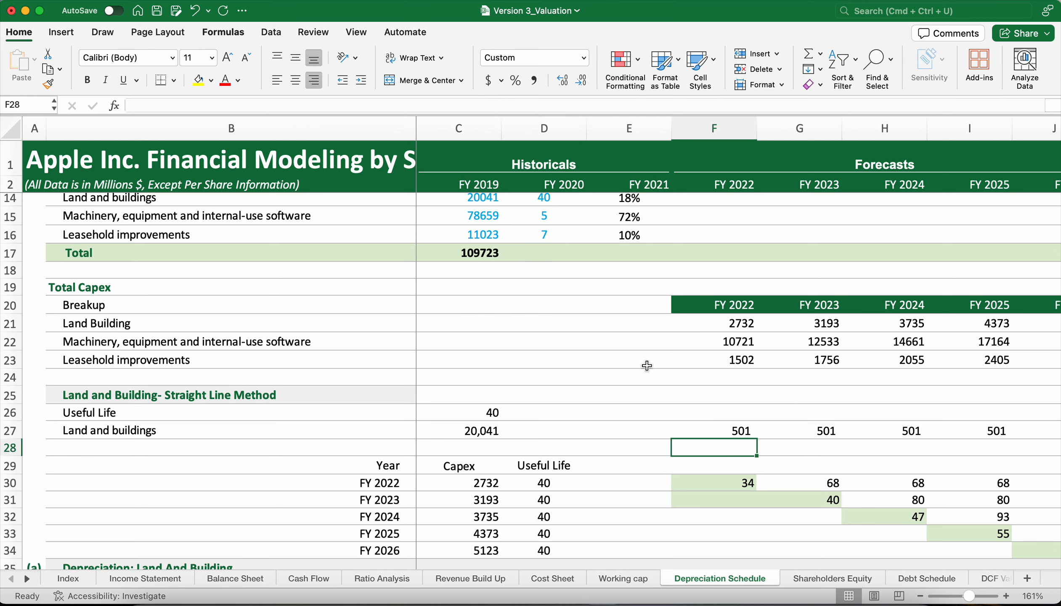
Fill the Land and buildings depreciation formula from F27 across to FY 2026 in J27.
click(730, 437)
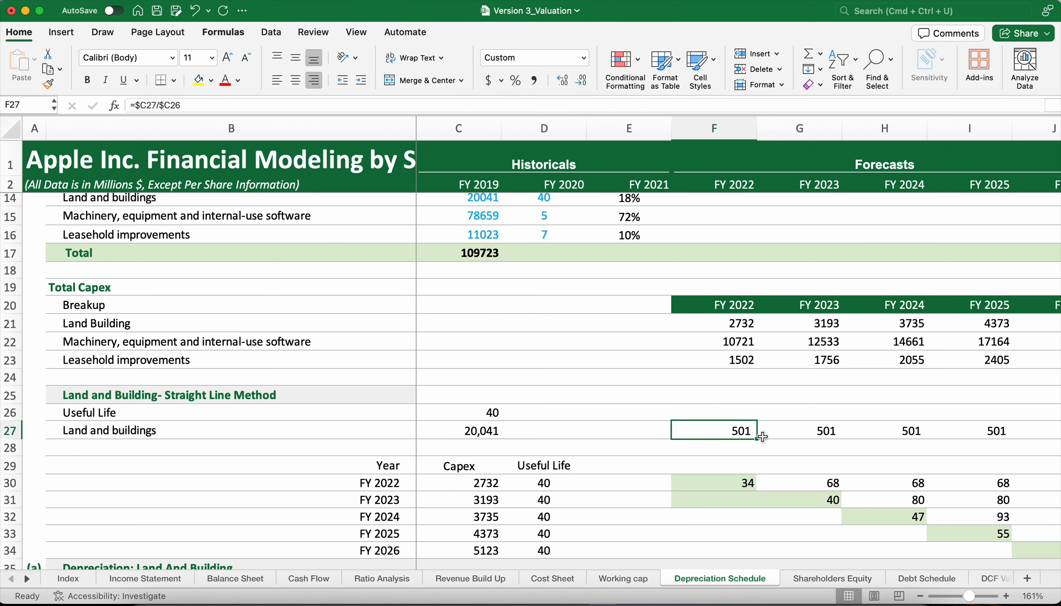
drag(762, 436, 981, 436)
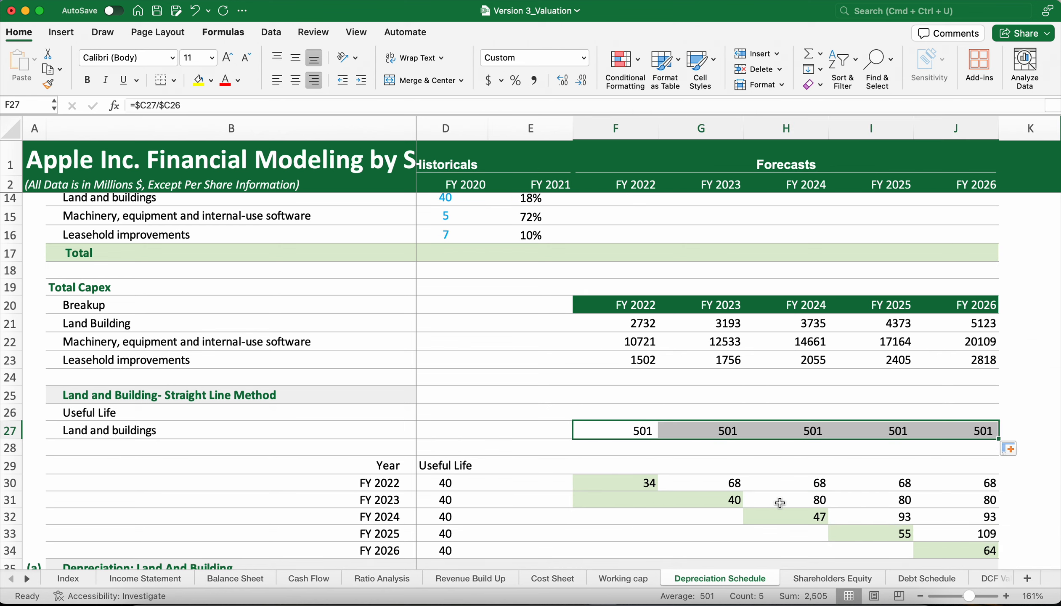
scroll(676, 476, left, 2)
scroll(676, 475, down, 7)
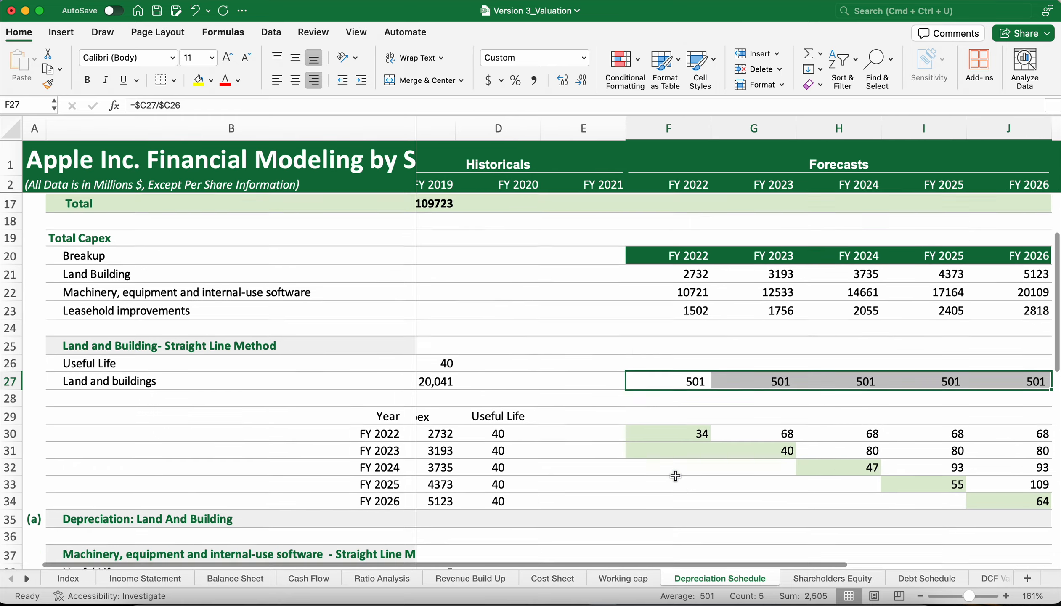
scroll(676, 476, up, 5)
scroll(675, 476, right, 1)
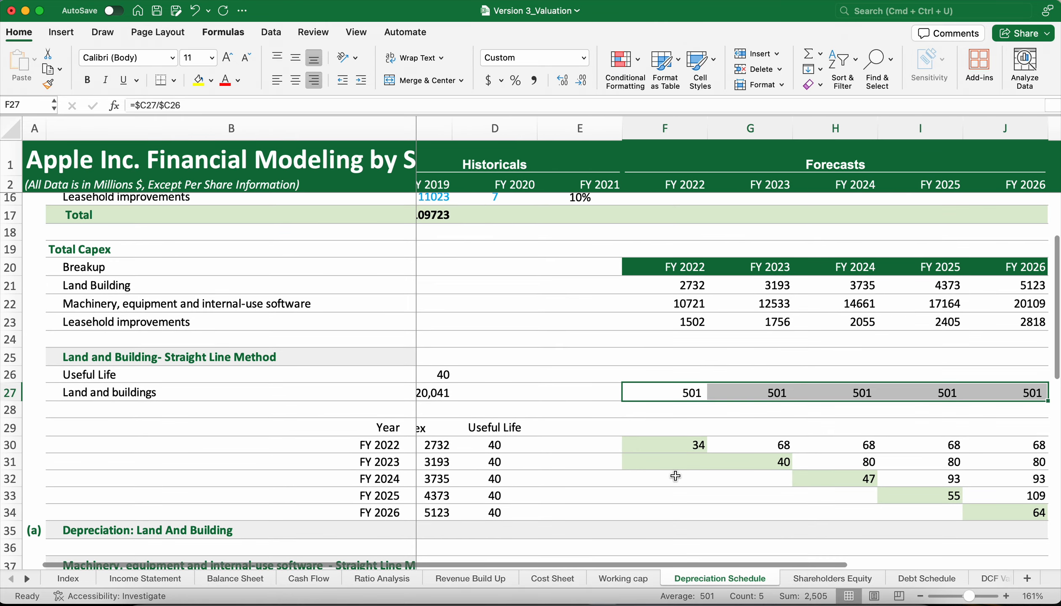
Copy the Land Building capex for FY 2022 to FY 2026 (F21:J21) and paste it transposed into the Capex column starting at C30.
click(689, 288)
drag(689, 288, 1028, 286)
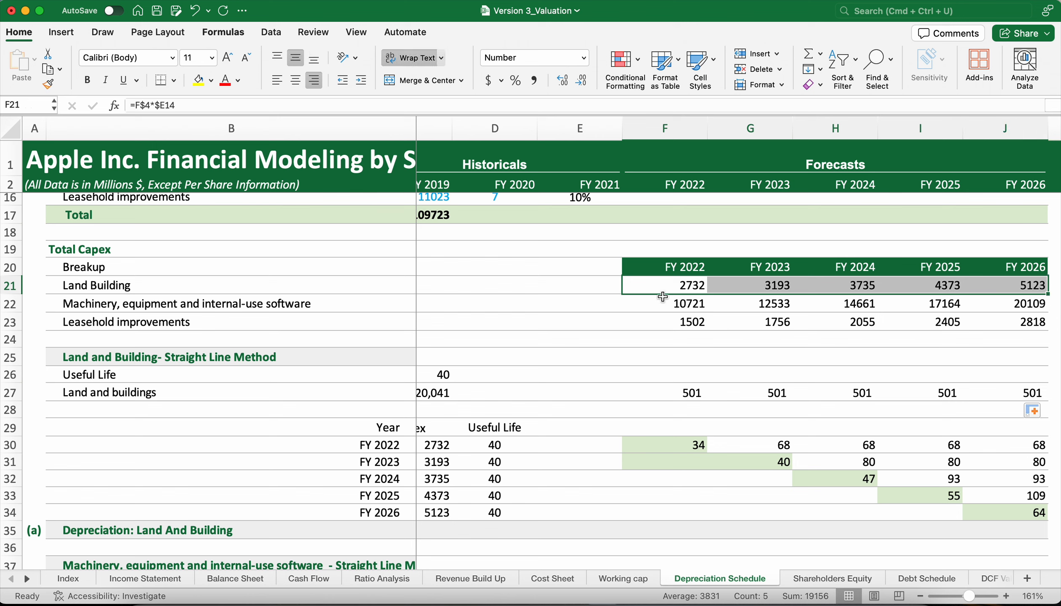
key(super+c)
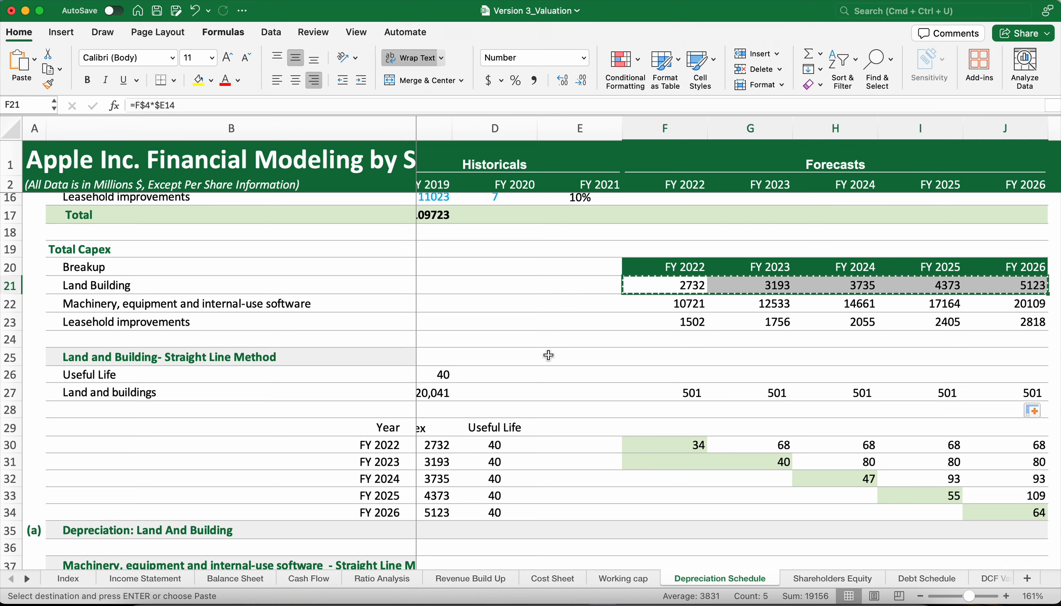
scroll(549, 355, left, 1)
scroll(548, 355, down, 3)
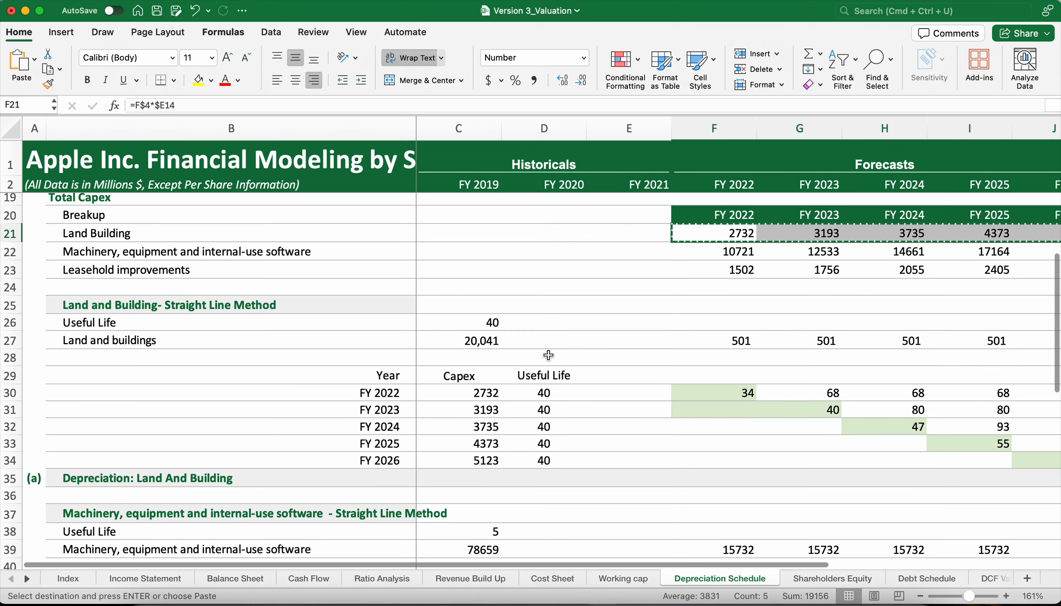
click(478, 395)
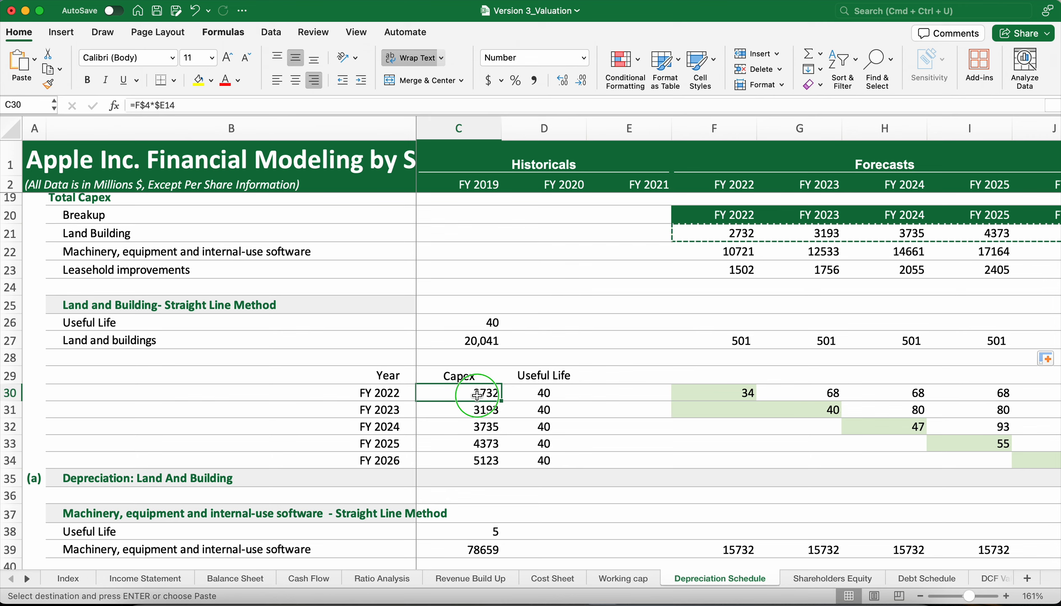
right_click(477, 395)
mouse_move(570, 287)
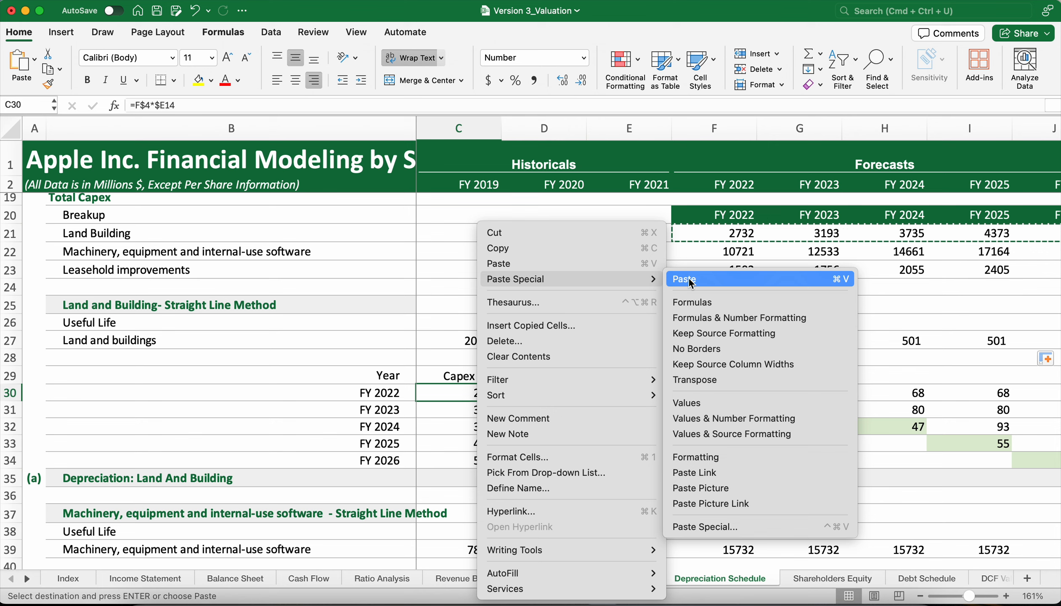
click(703, 381)
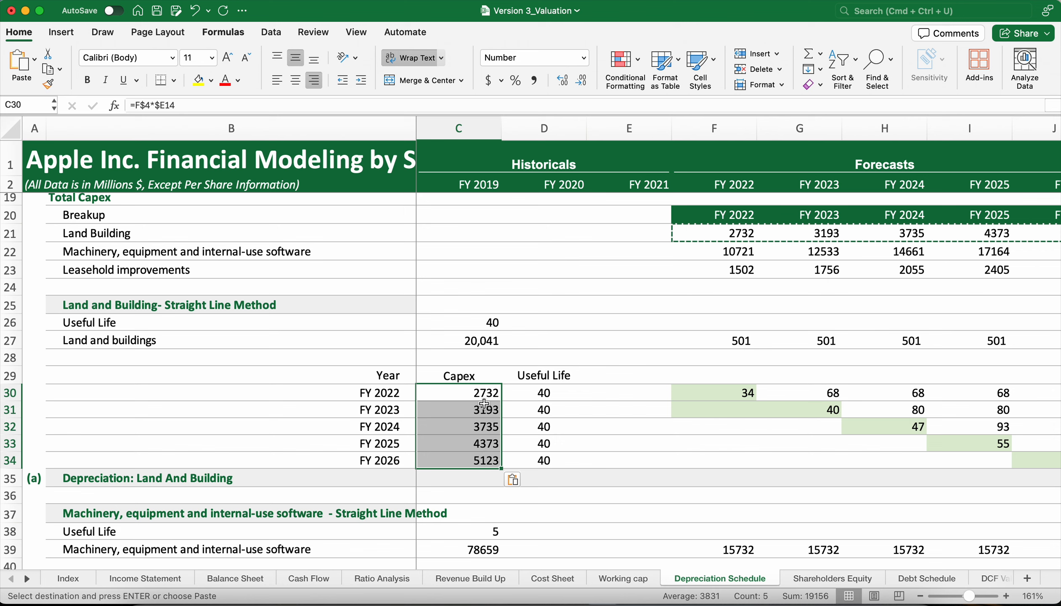
click(580, 405)
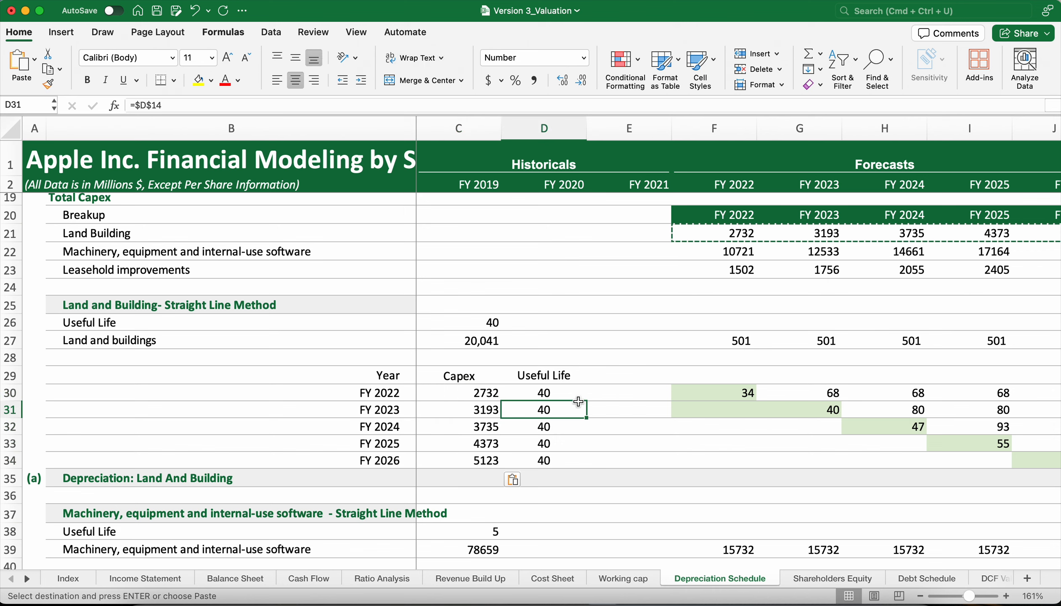
Clear the Land and Building depreciation values for the FY 2023 to FY 2026 capex rows in G31:J34.
click(745, 391)
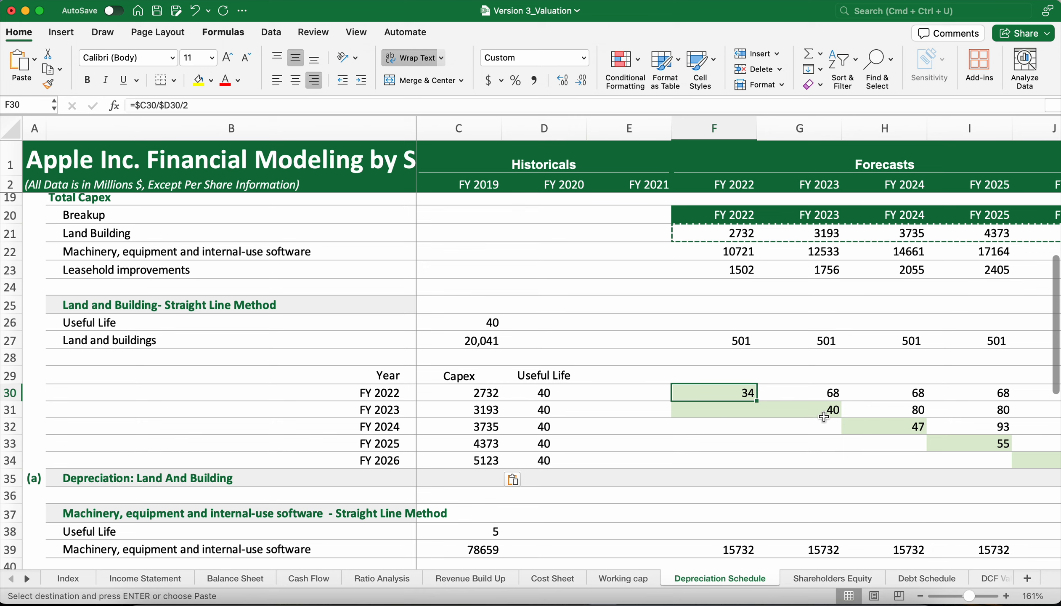
drag(825, 417, 994, 464)
key(Delete)
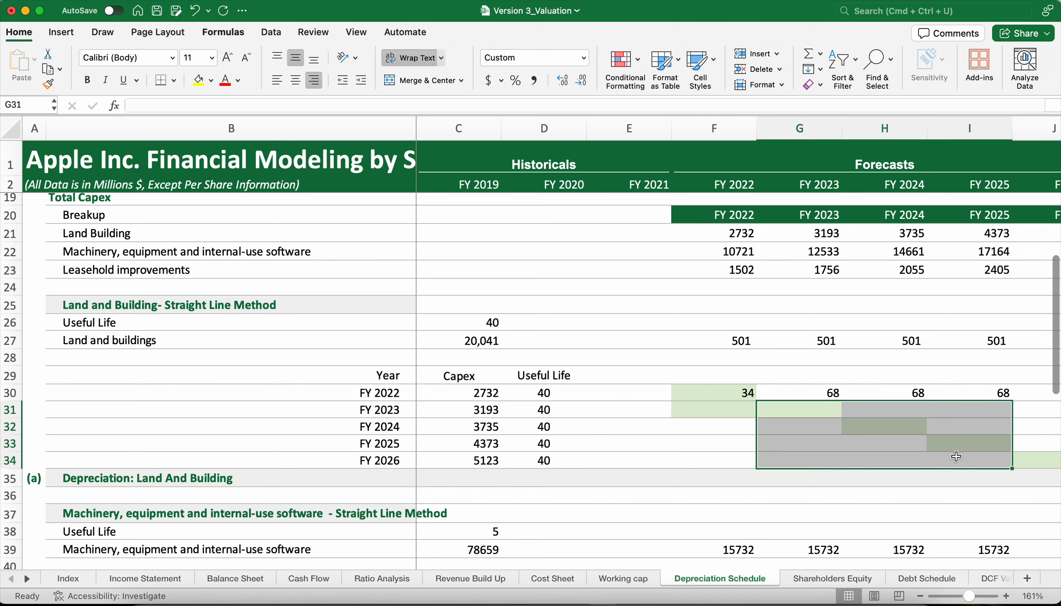
scroll(956, 457, right, 2)
drag(952, 408, 968, 457)
key(Delete)
Bracket the division in F30's half-year depreciation formula so that it reads =($C30/$D30)/2.
double_click(643, 392)
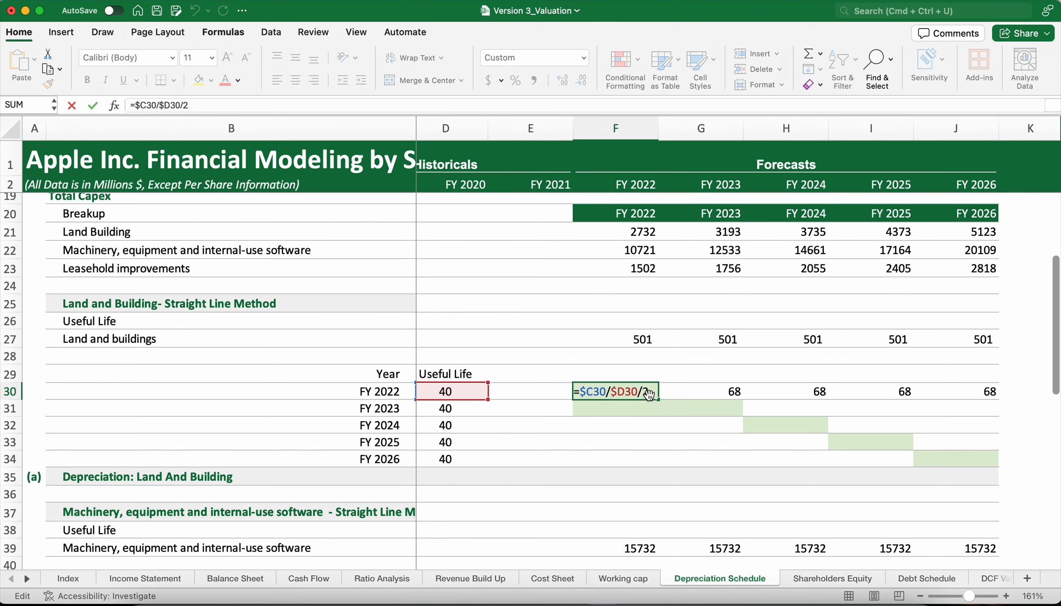
scroll(672, 430, left, 2)
scroll(672, 431, down, 1)
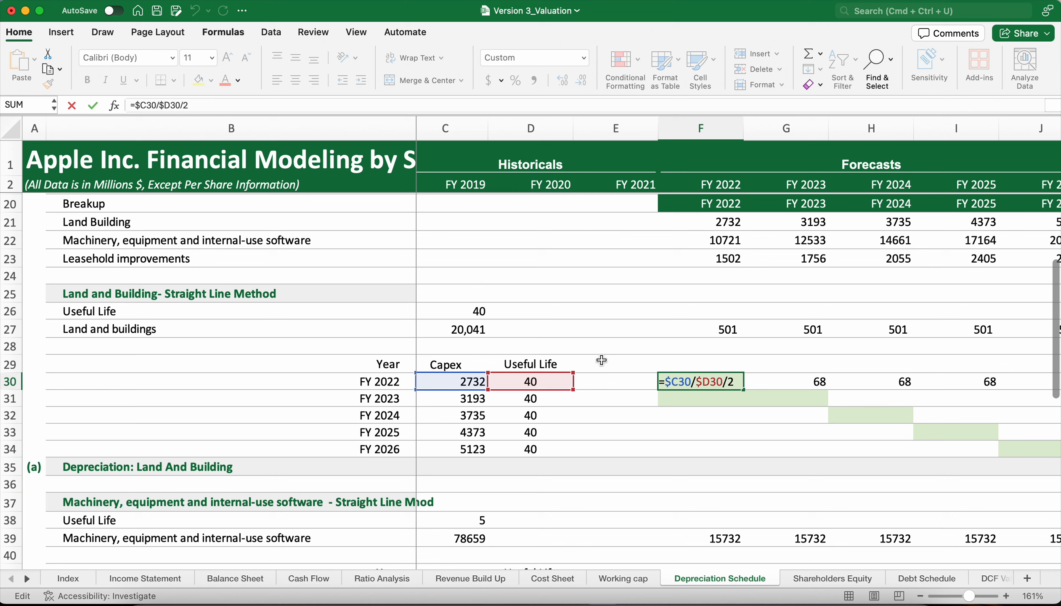
scroll(601, 360, right, 3)
scroll(494, 395, left, 3)
key(Left)
key(Left)
text())
key(Left)
key(Left)
key(Left)
key(Left)
key(Left)
key(Left)
key(Left)
key(Left)
key(Left)
text(()
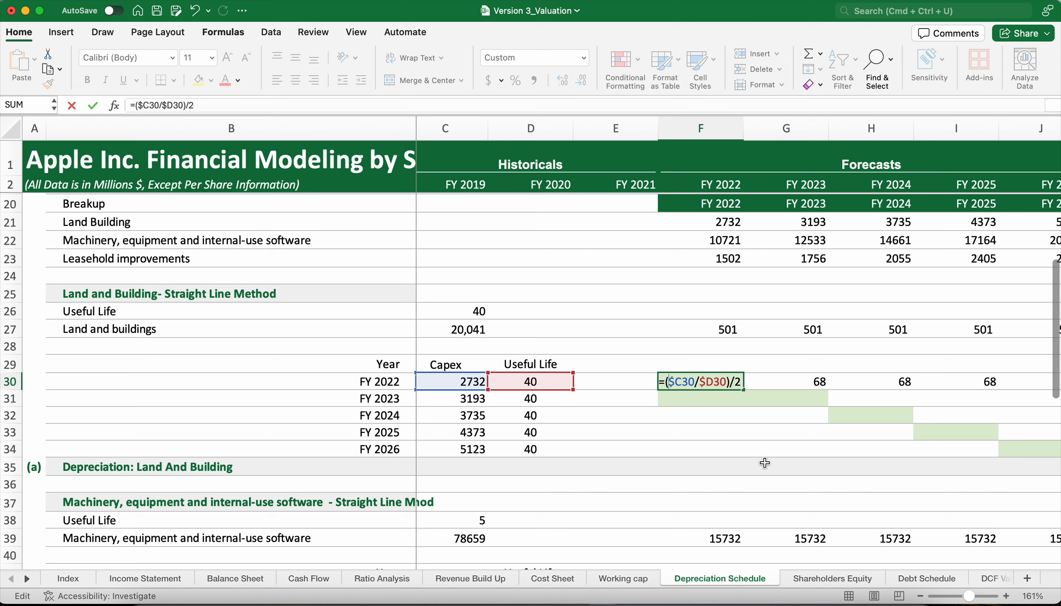
key(Return)
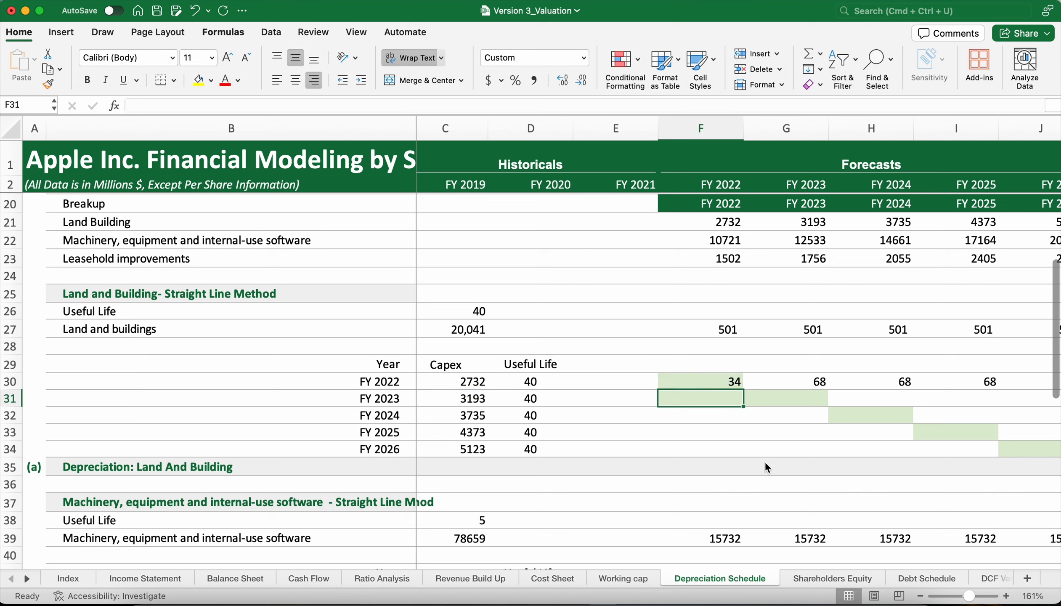
click(737, 380)
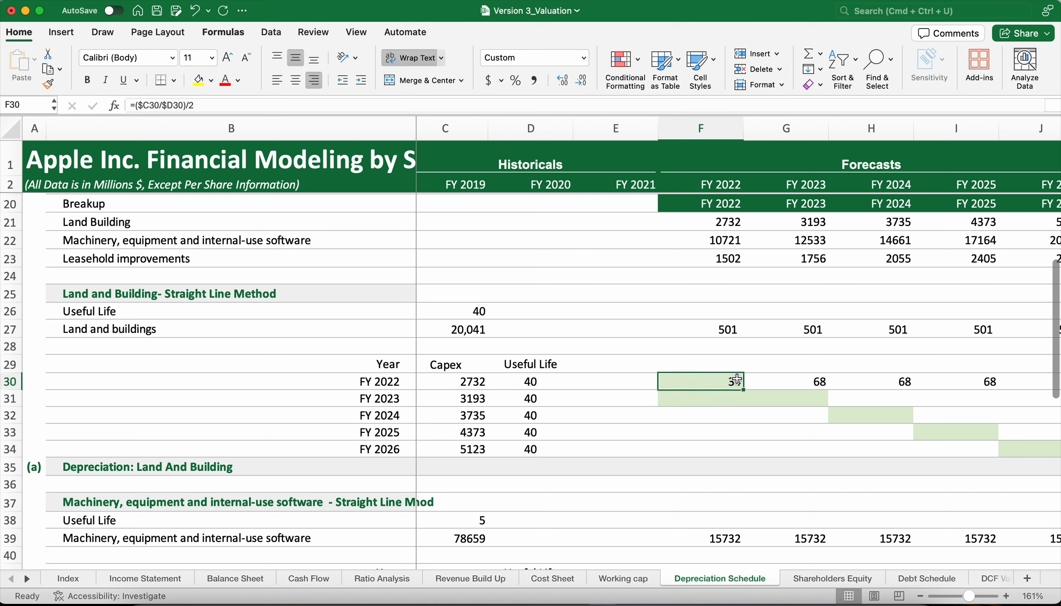
Check the full-year depreciation formula =$C30/$D30 in G30 and fill it across to FY 2026 in J30.
click(785, 380)
double_click(785, 379)
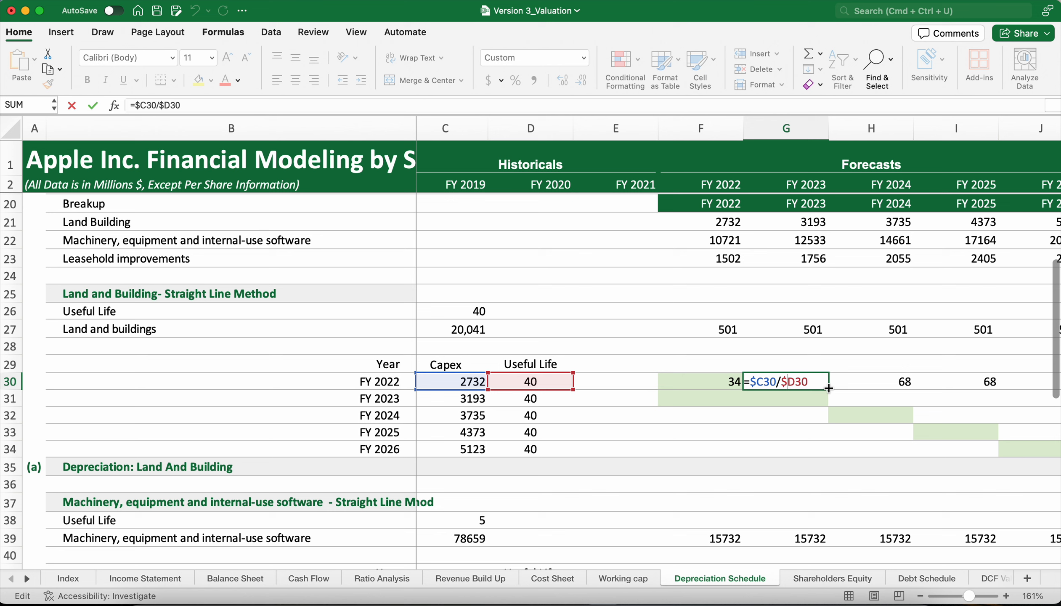
key(Return)
click(828, 387)
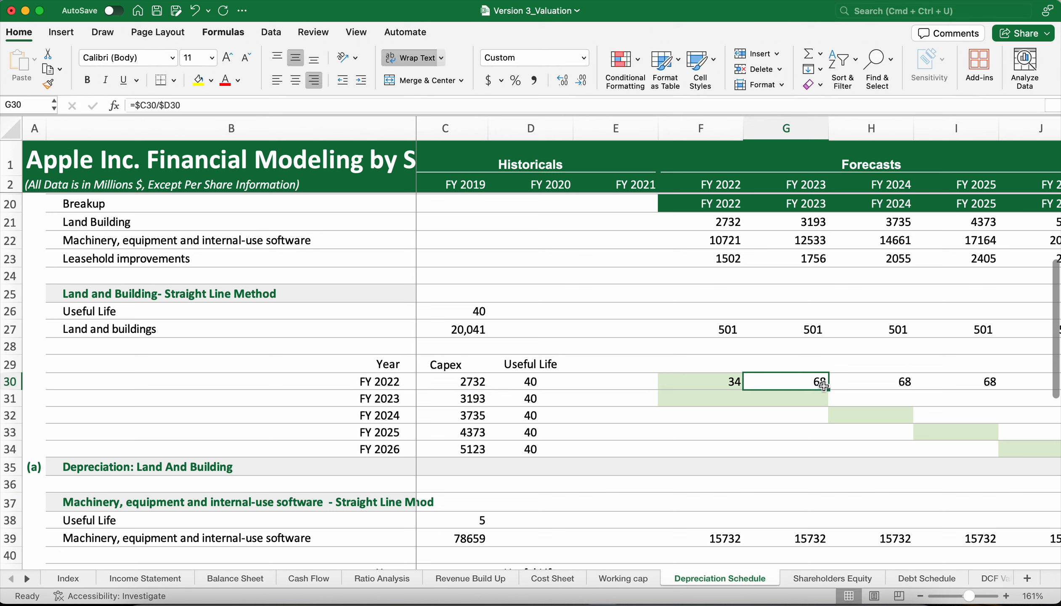
scroll(830, 390, right, 2)
scroll(830, 389, up, 1)
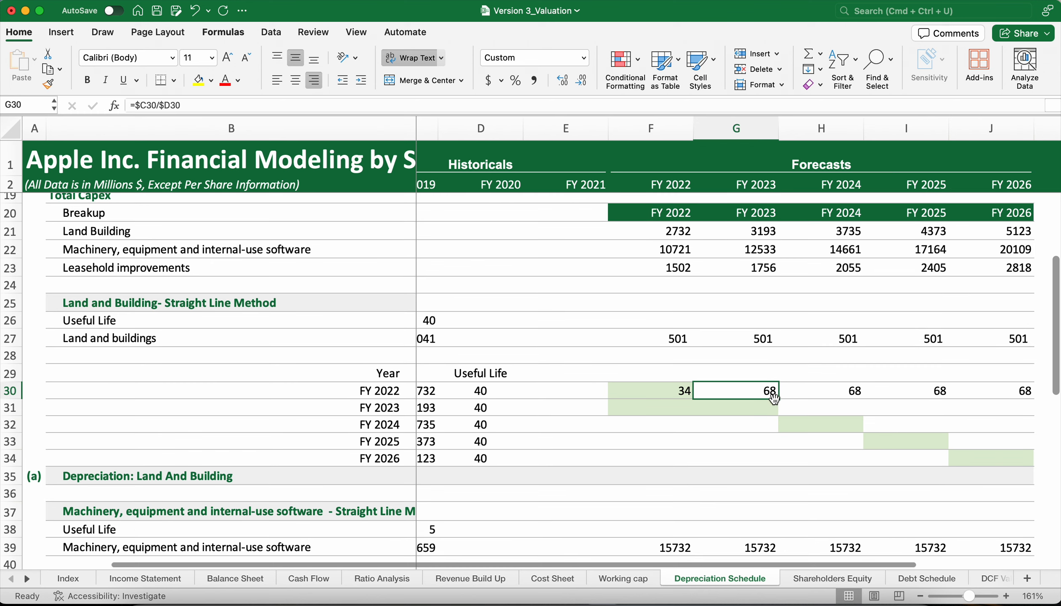
drag(778, 399, 1011, 400)
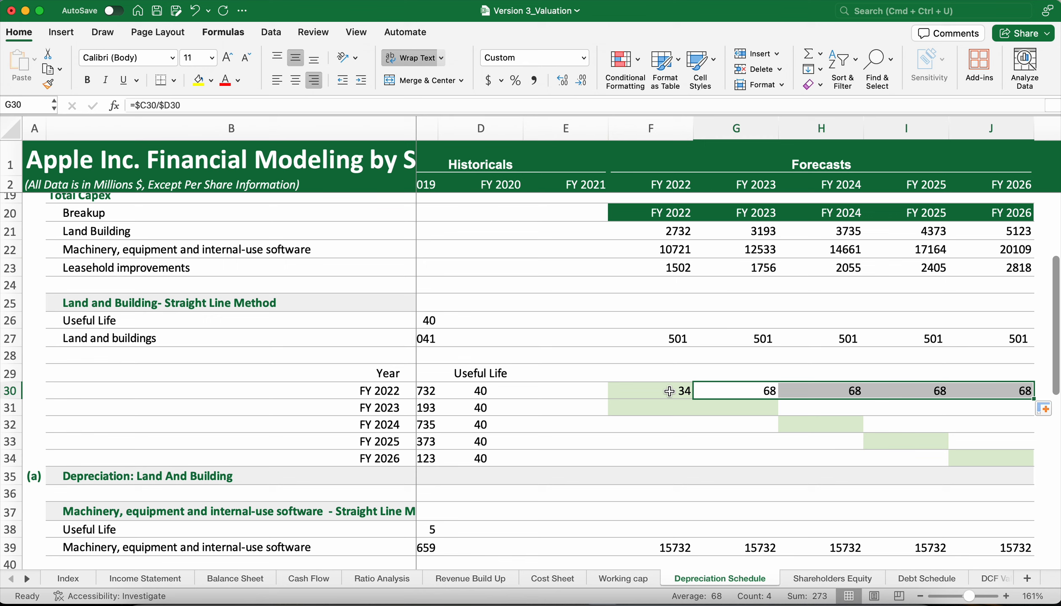
Copy the FY 2022 capex depreciation formulas in F30:I30 into the FY 2023 row starting at G31.
drag(669, 391, 887, 392)
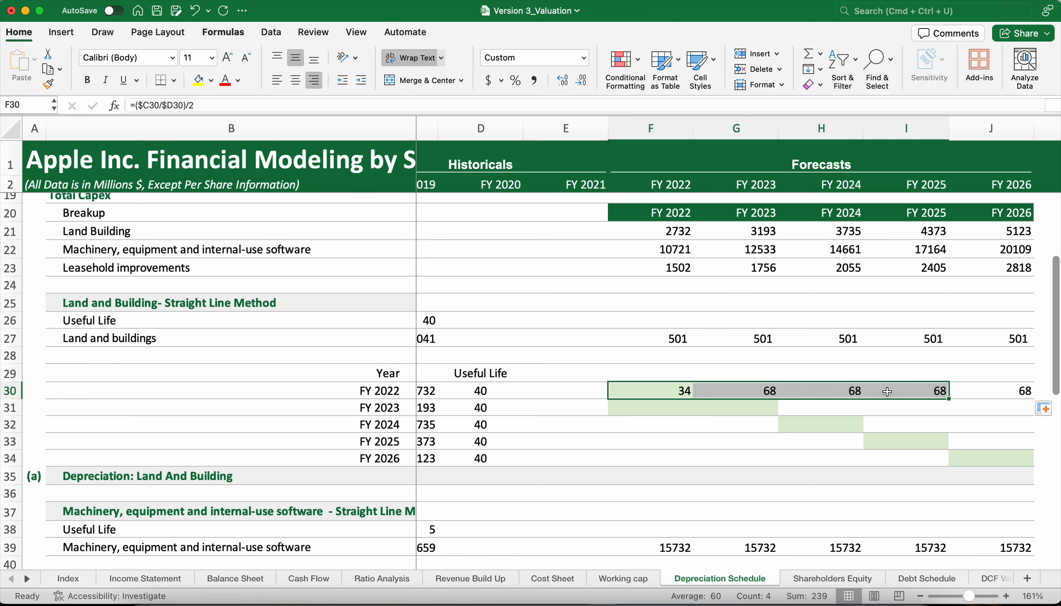
key(super+c)
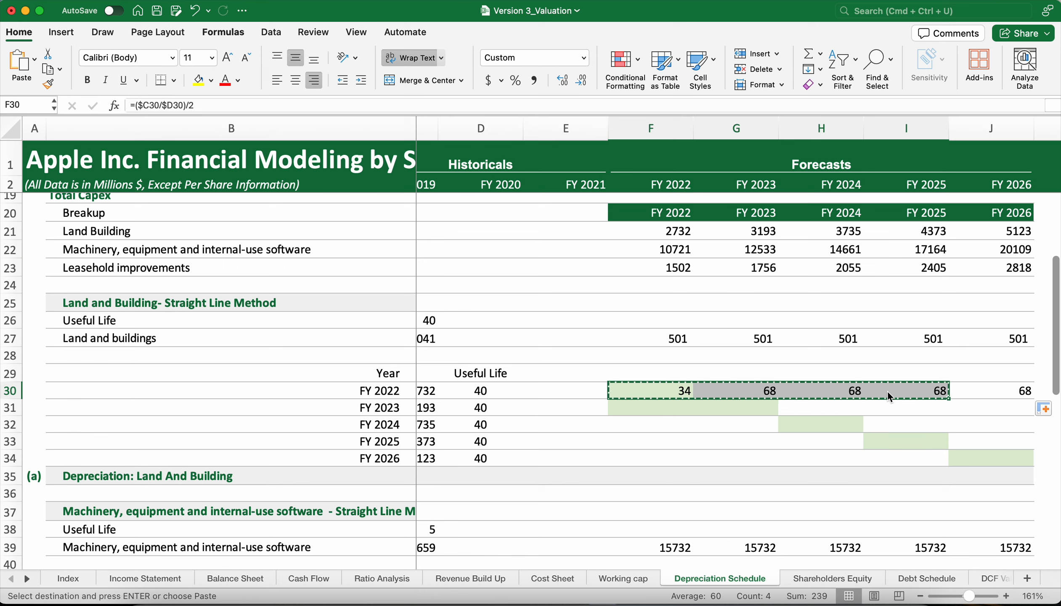
click(763, 409)
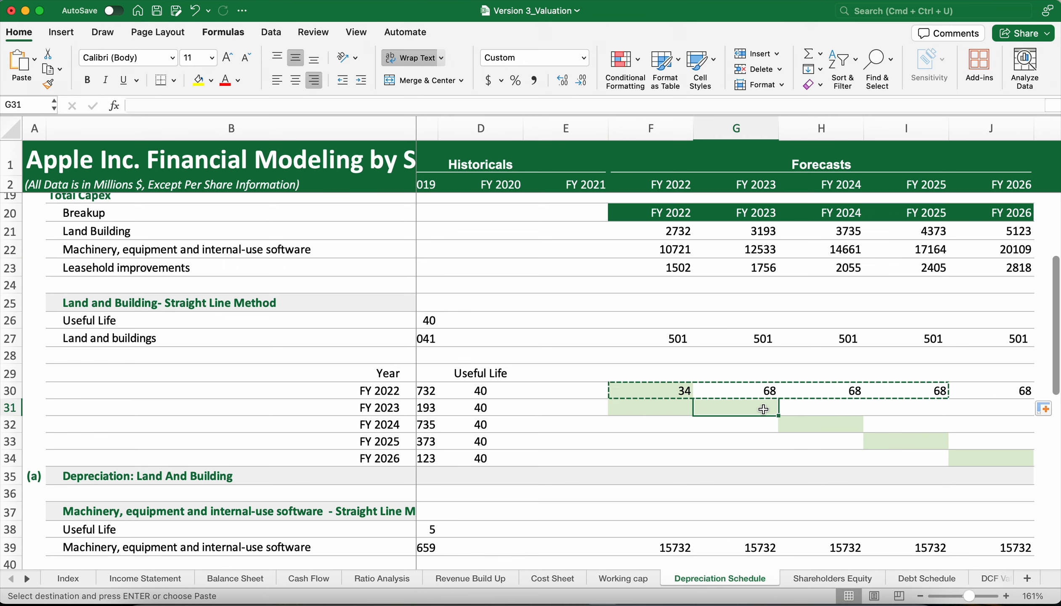
key(super+v)
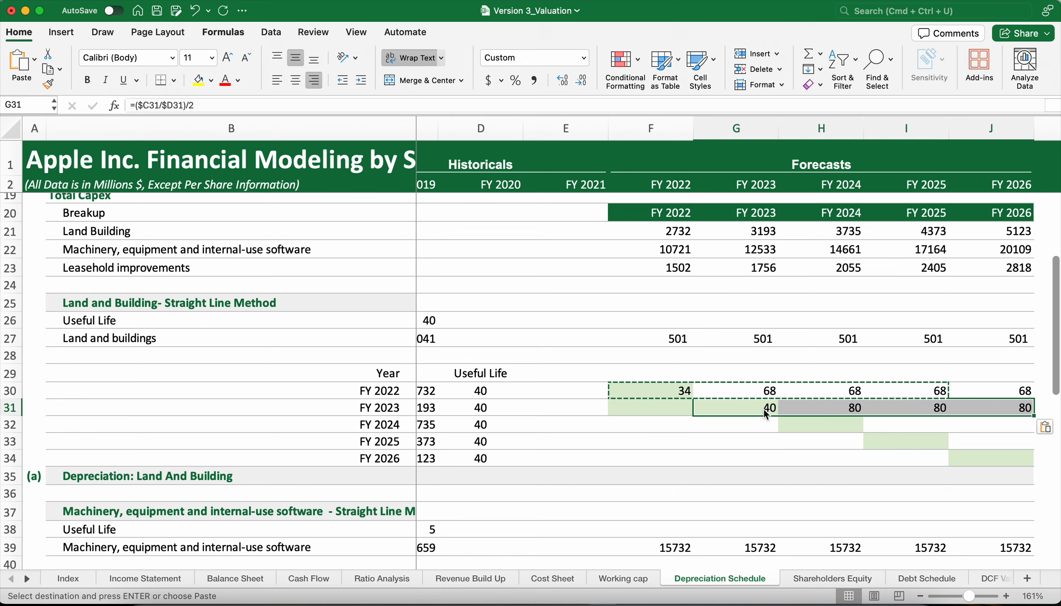
click(762, 421)
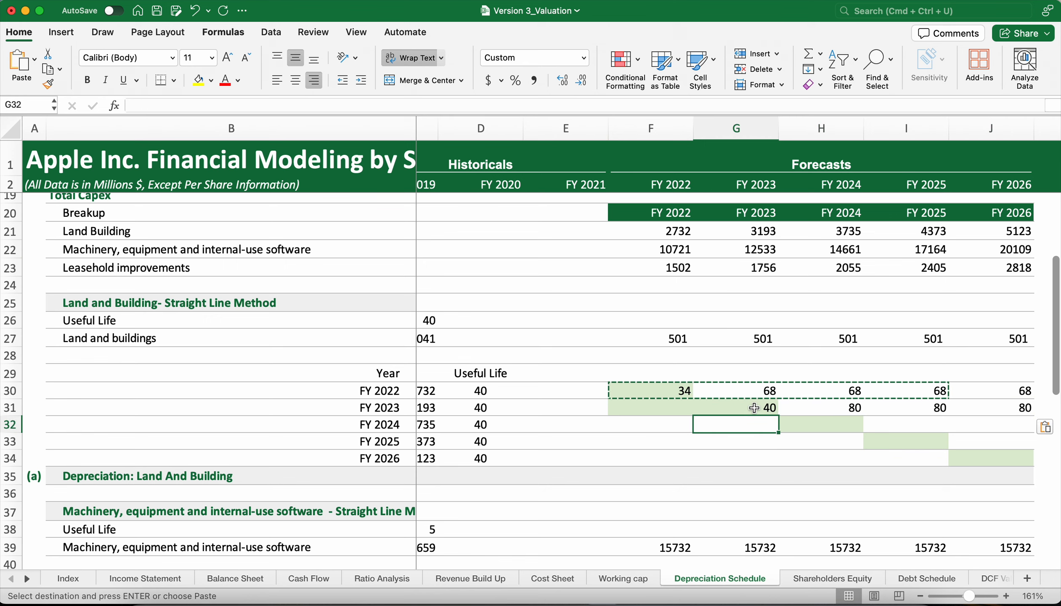
Copy the FY 2023 capex depreciation formulas in G31:I31 into the FY 2024 row starting at H32.
drag(754, 408, 916, 414)
key(super+c)
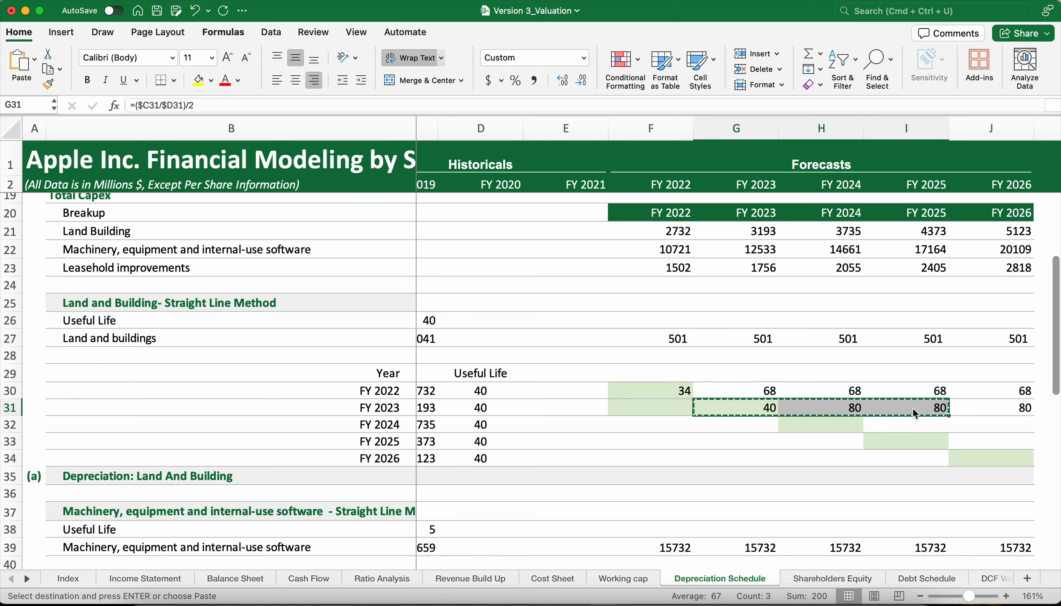
click(851, 426)
key(super+v)
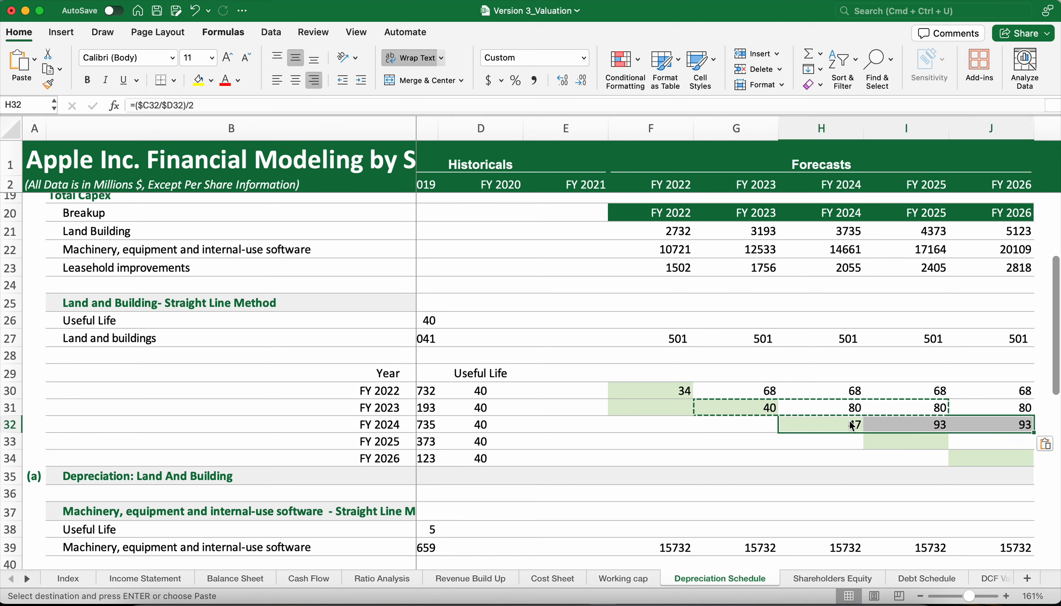
Copy the FY 2024 capex depreciation formulas in H32:I32 into the FY 2025 row starting at I33.
click(850, 426)
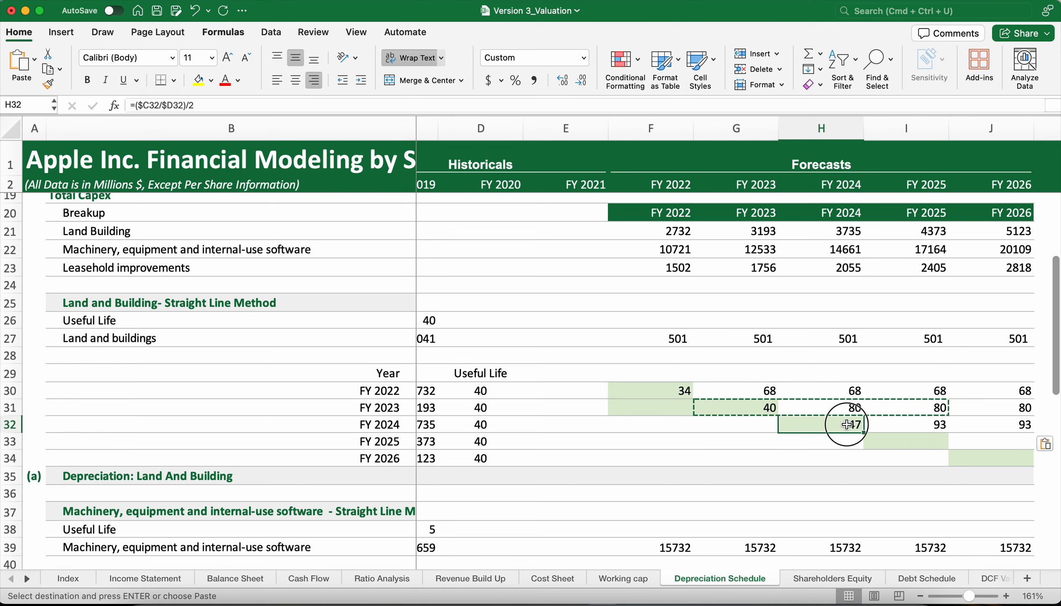
drag(848, 425, 942, 423)
key(super+c)
click(929, 447)
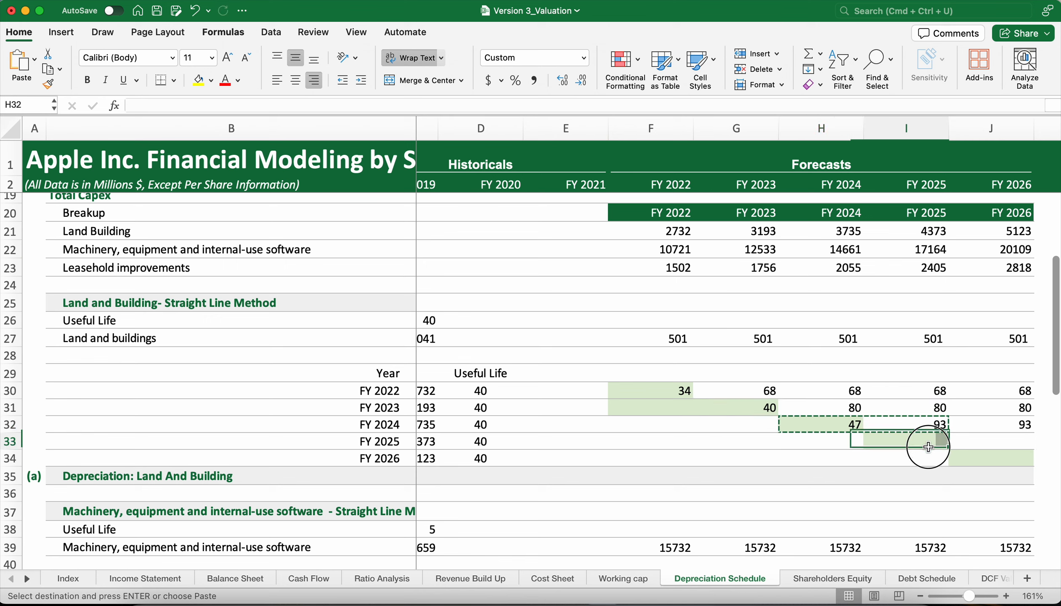
key(super+v)
Copy the half-year depreciation formula from I33 into J34 for the FY 2026 capex.
drag(944, 444, 948, 443)
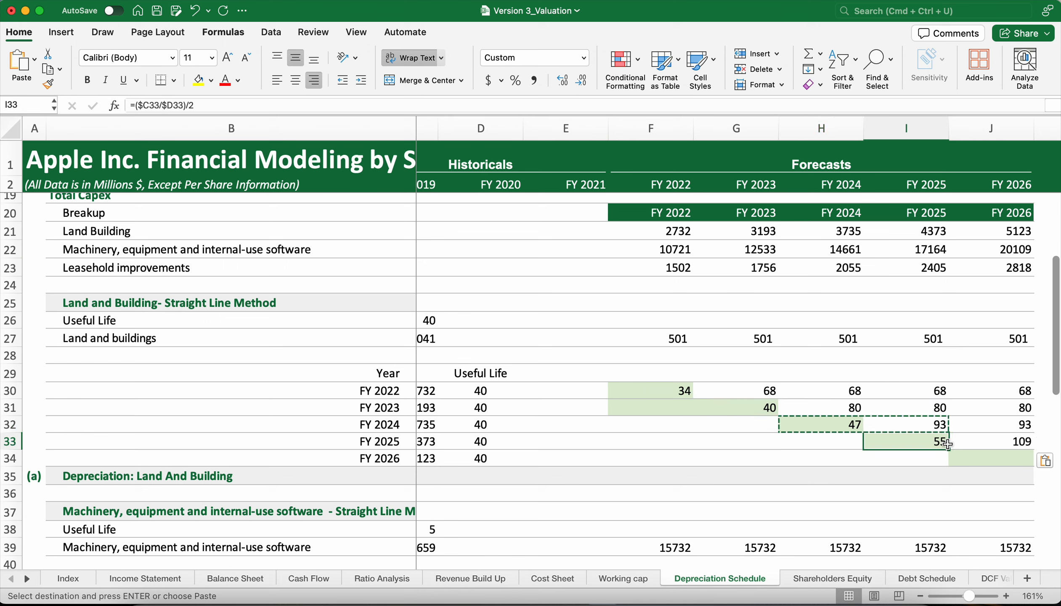
key(super+c)
click(973, 462)
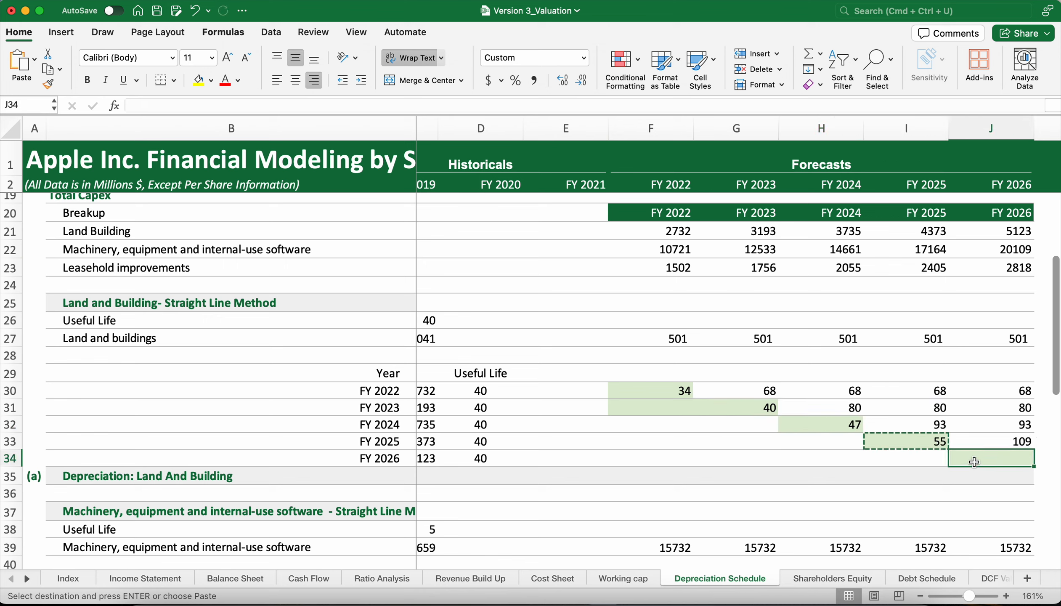
key(super+v)
click(813, 423)
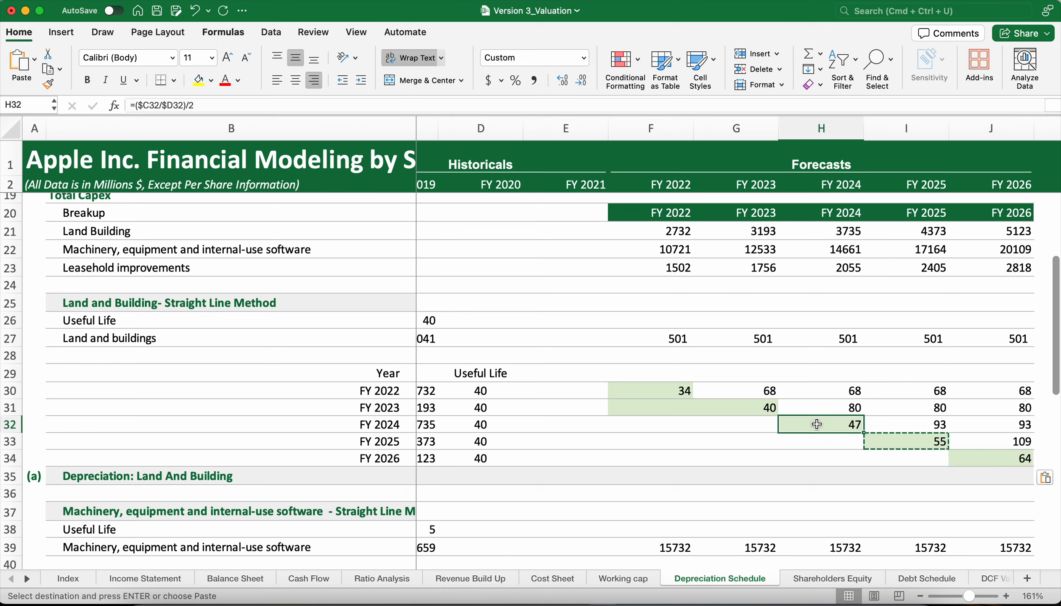
Remove the green fill from the empty cell F31 in the Land and Building depreciation table.
click(673, 408)
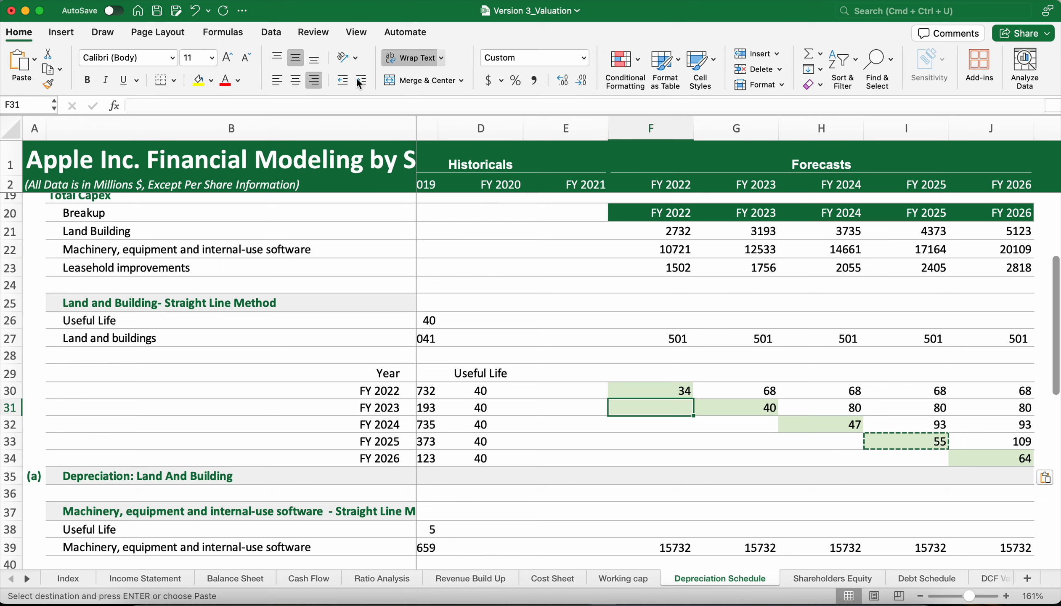
click(211, 80)
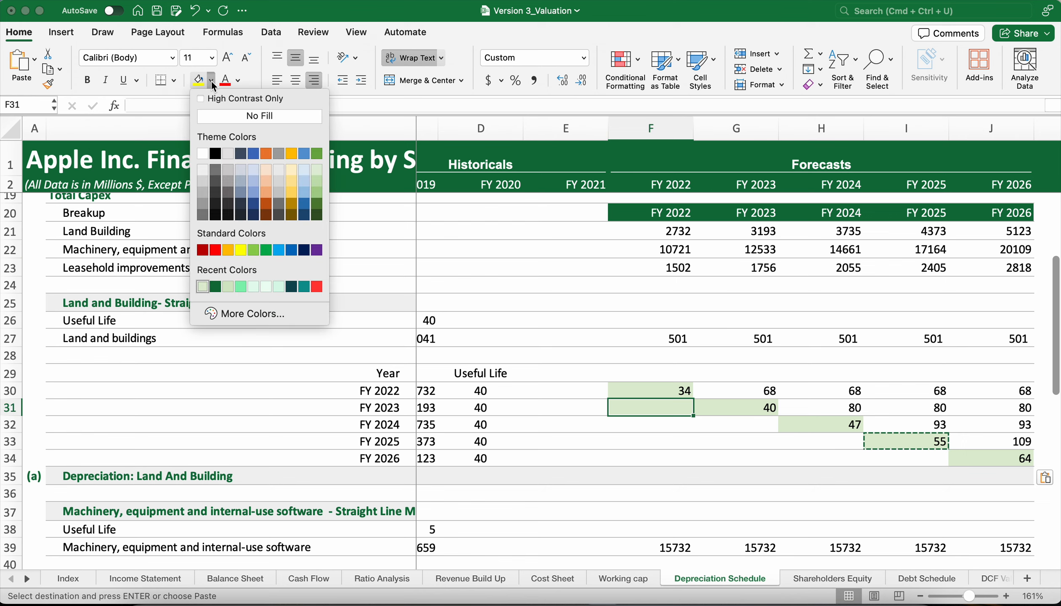
click(300, 116)
click(560, 453)
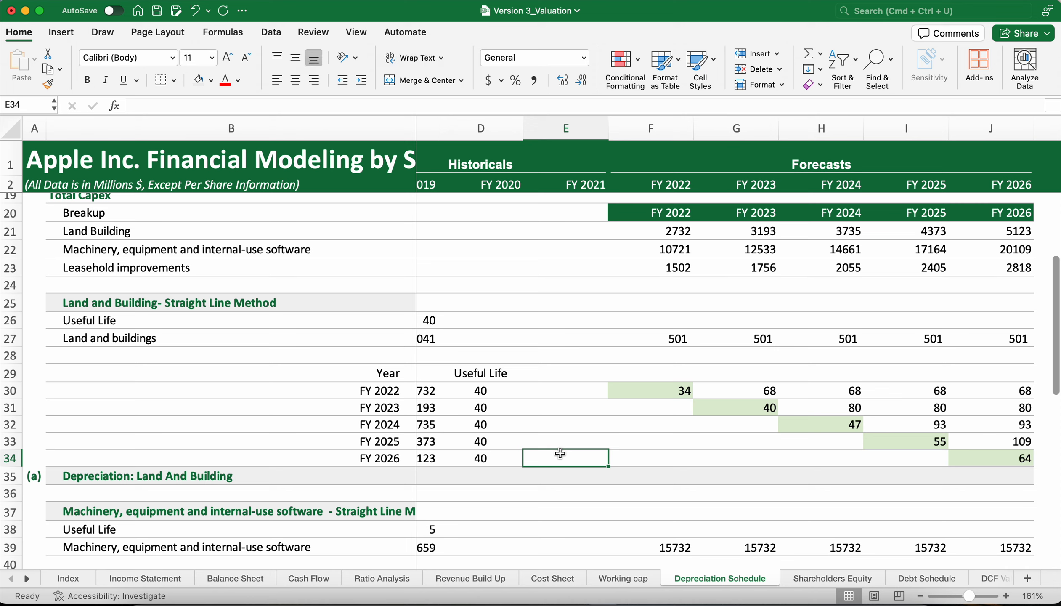
scroll(680, 467, left, 2)
scroll(680, 467, down, 3)
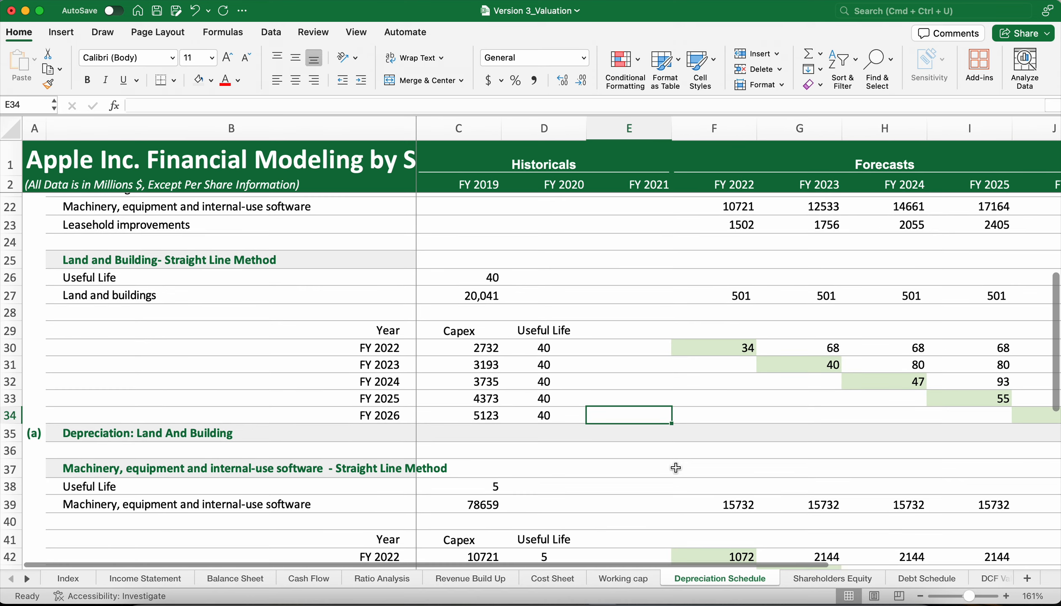
click(701, 365)
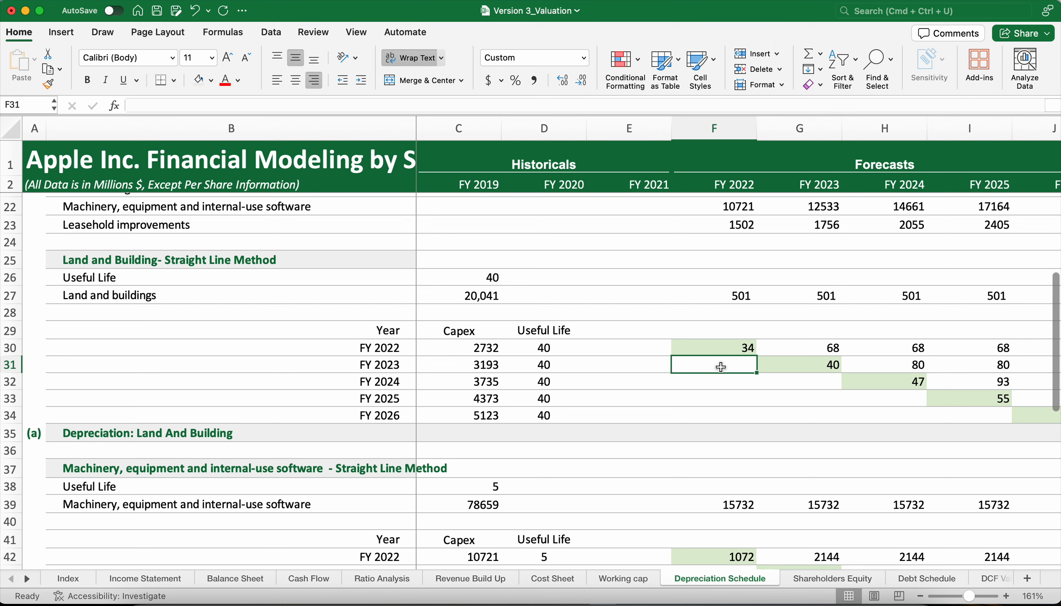
Examine how each capex year from FY 2023 to FY 2025 lines up with its first half-year depreciation cell in the Land and Building table.
click(387, 365)
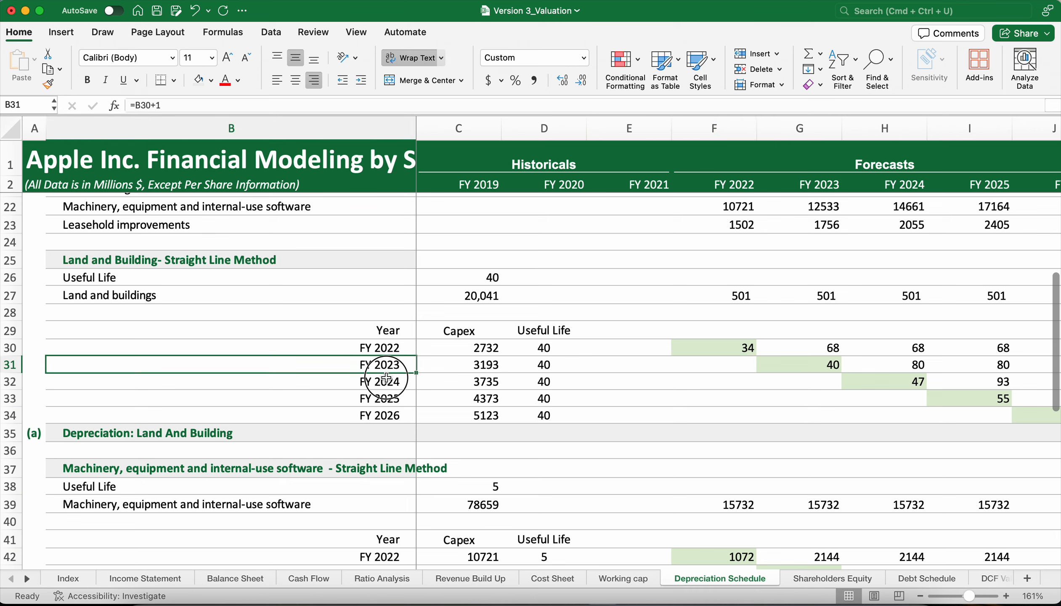
click(387, 381)
click(395, 364)
click(801, 362)
click(402, 382)
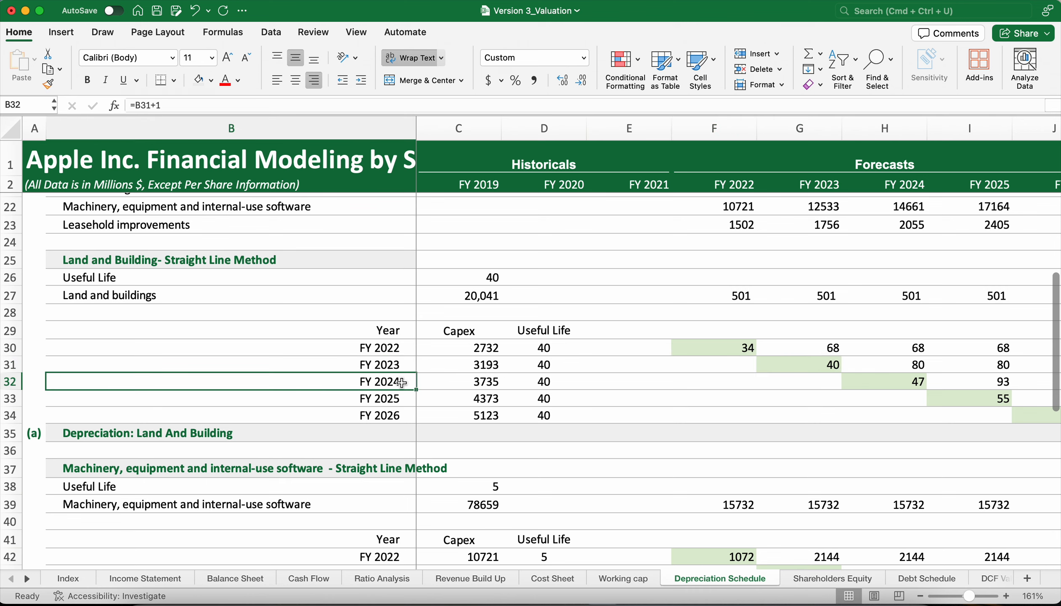
click(870, 376)
click(396, 397)
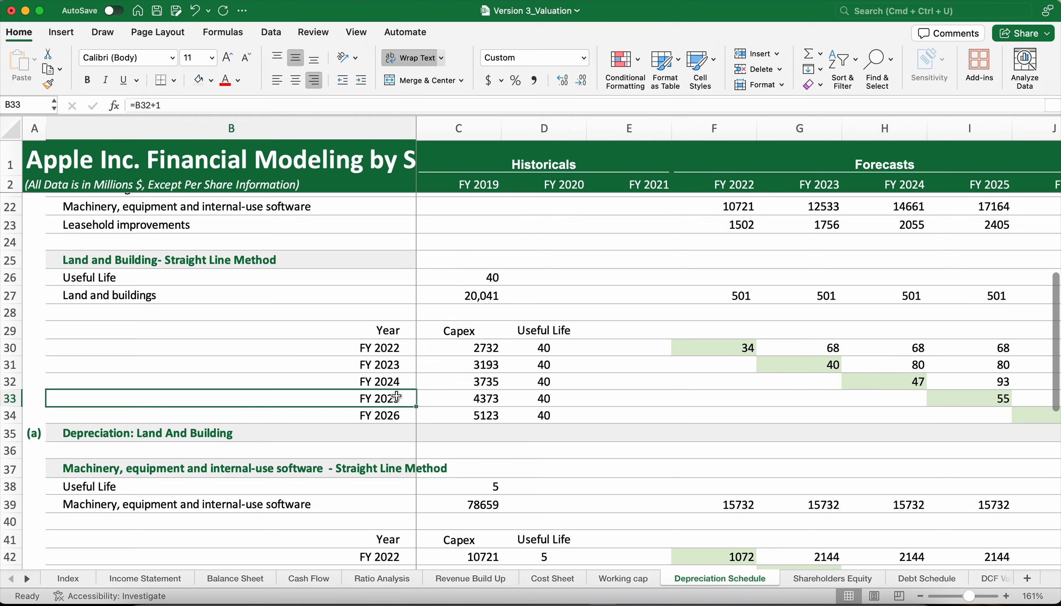
click(968, 403)
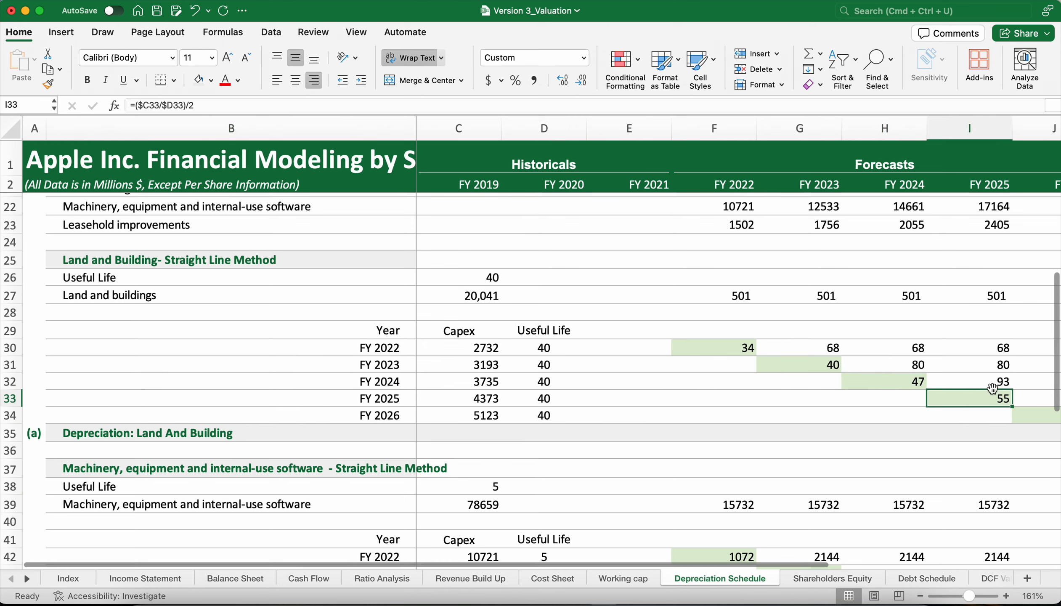
scroll(931, 386, right, 2)
scroll(931, 386, up, 1)
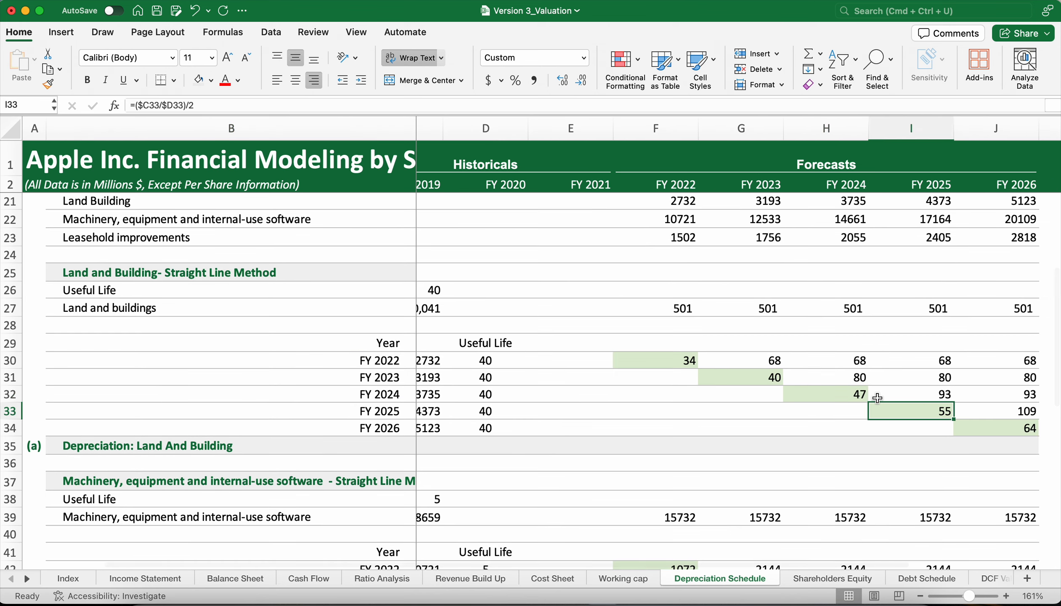
scroll(878, 398, down, 3)
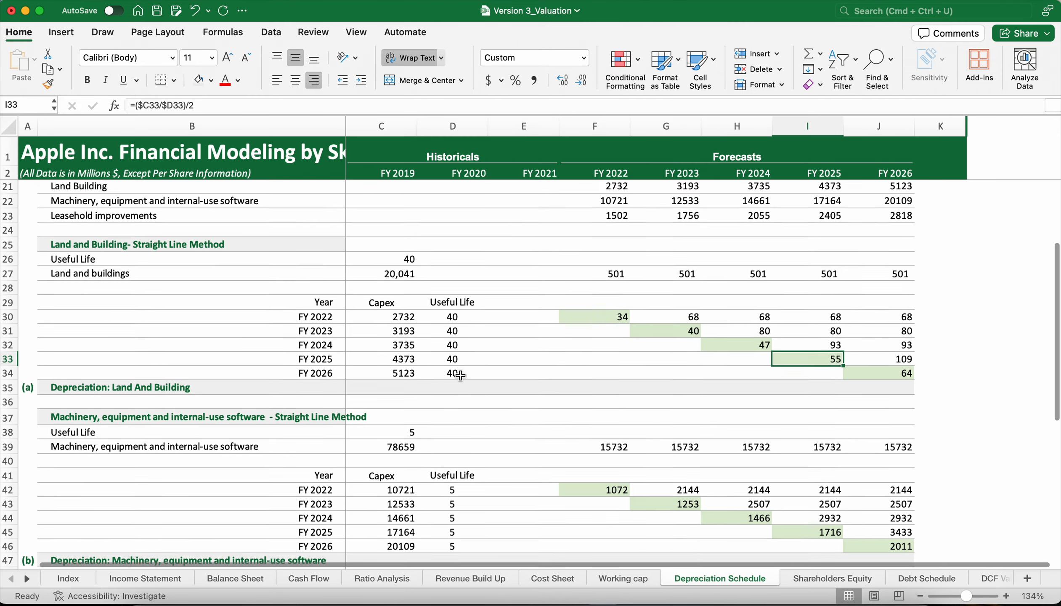
Compare the useful lives, asset amounts and capex tables of the machinery and leasehold sections with the 2021 PP&E break-up.
scroll(461, 375, down, 1)
scroll(499, 350, down, 1)
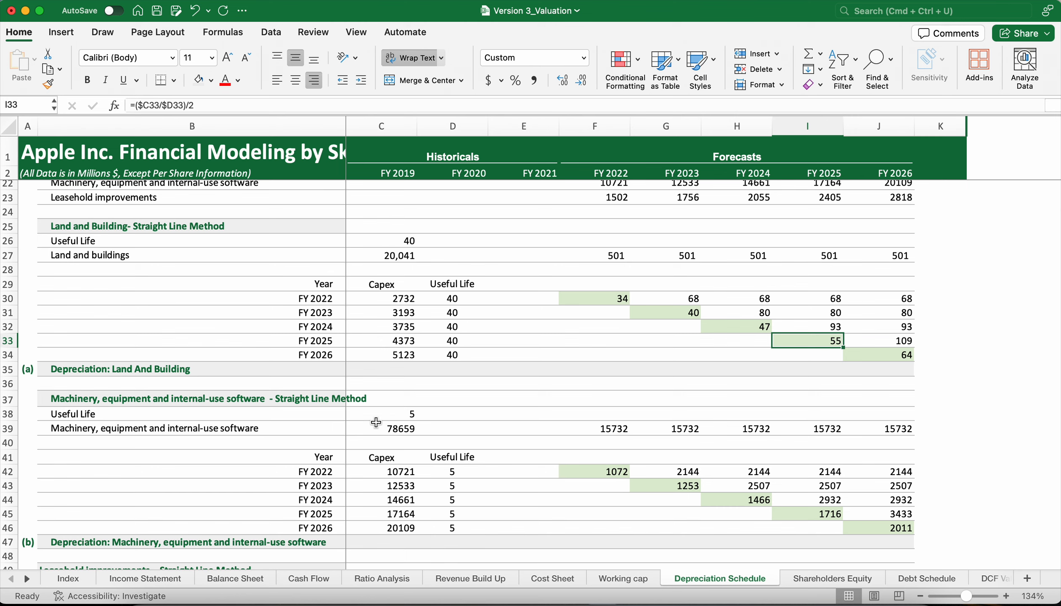
scroll(376, 423, up, 5)
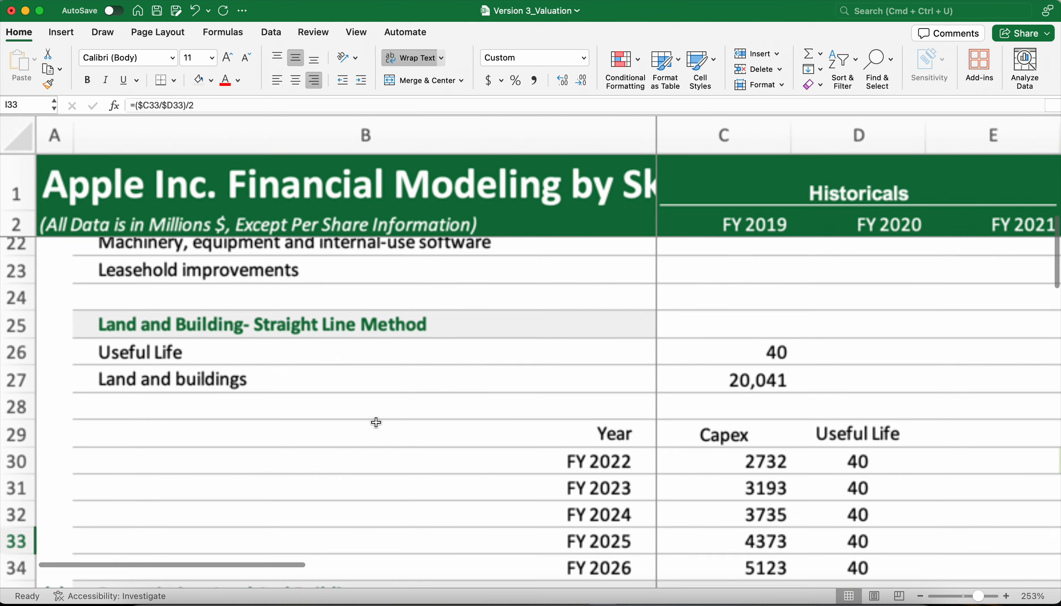
scroll(376, 422, down, 7)
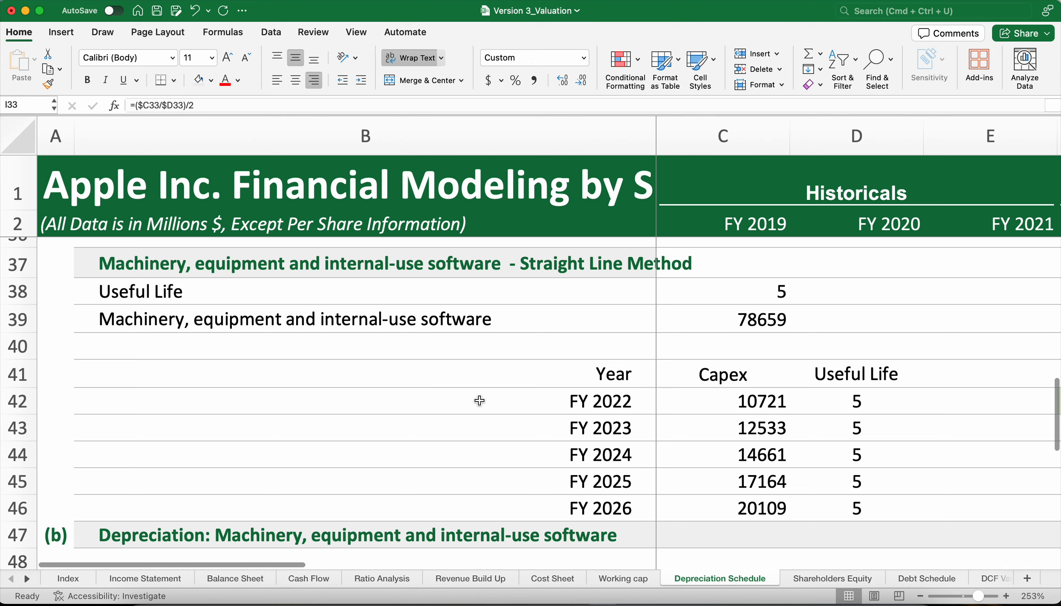
scroll(434, 348, up, 1)
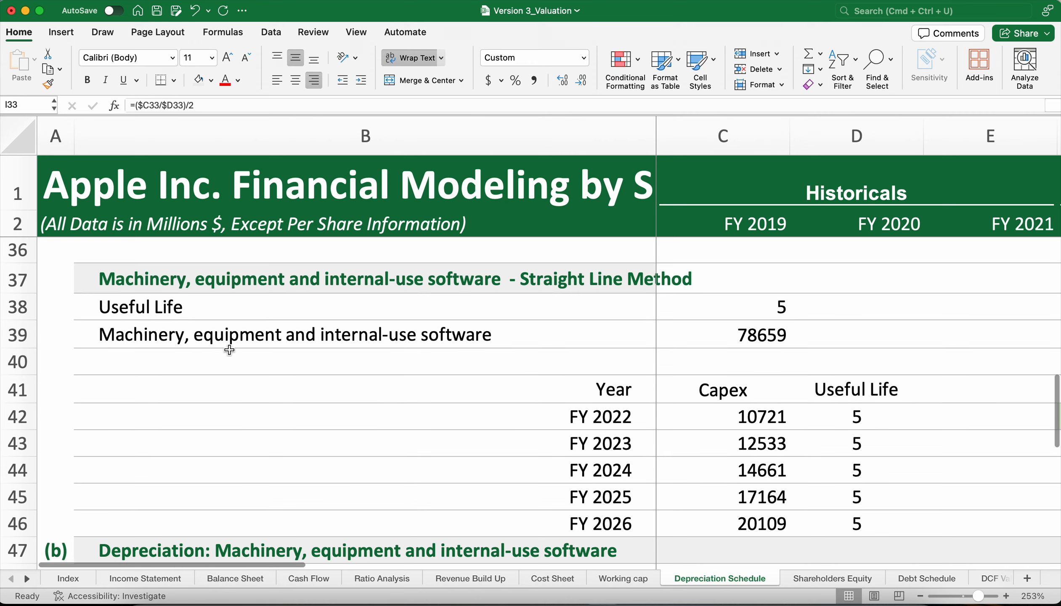
scroll(230, 350, up, 8)
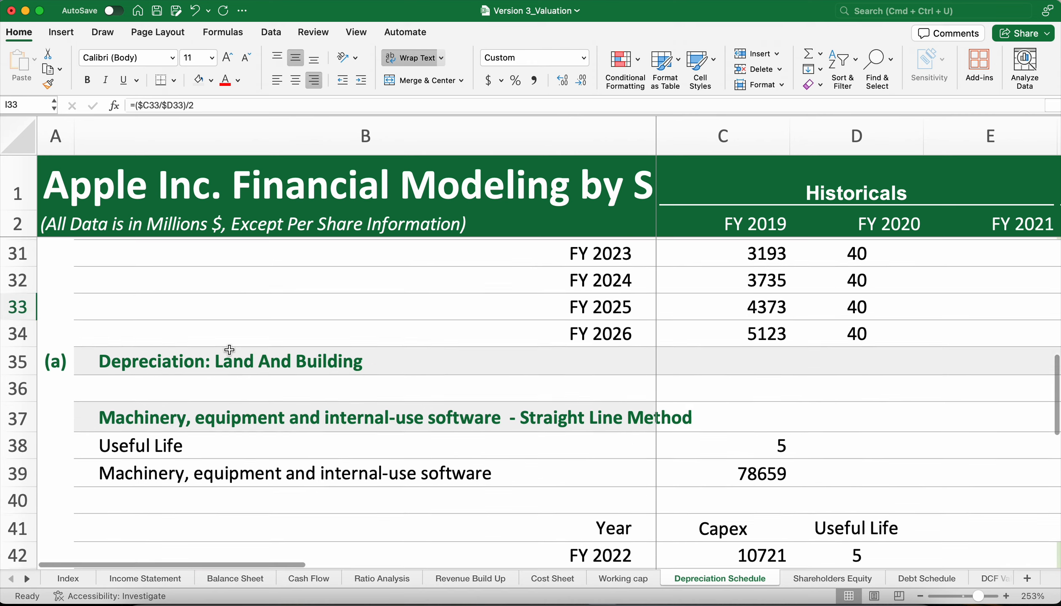
click(274, 345)
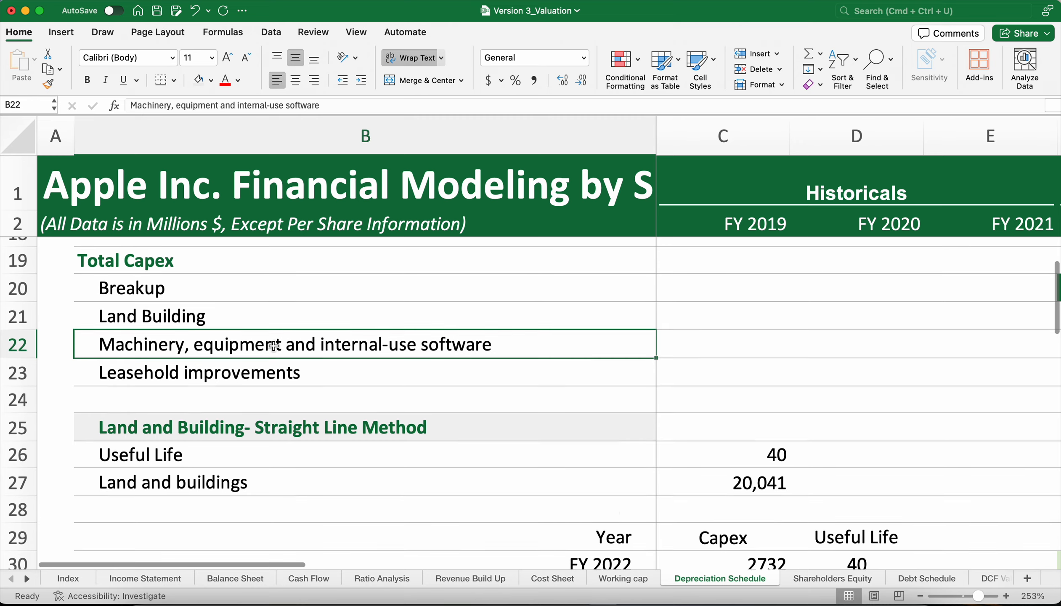
scroll(275, 349, up, 5)
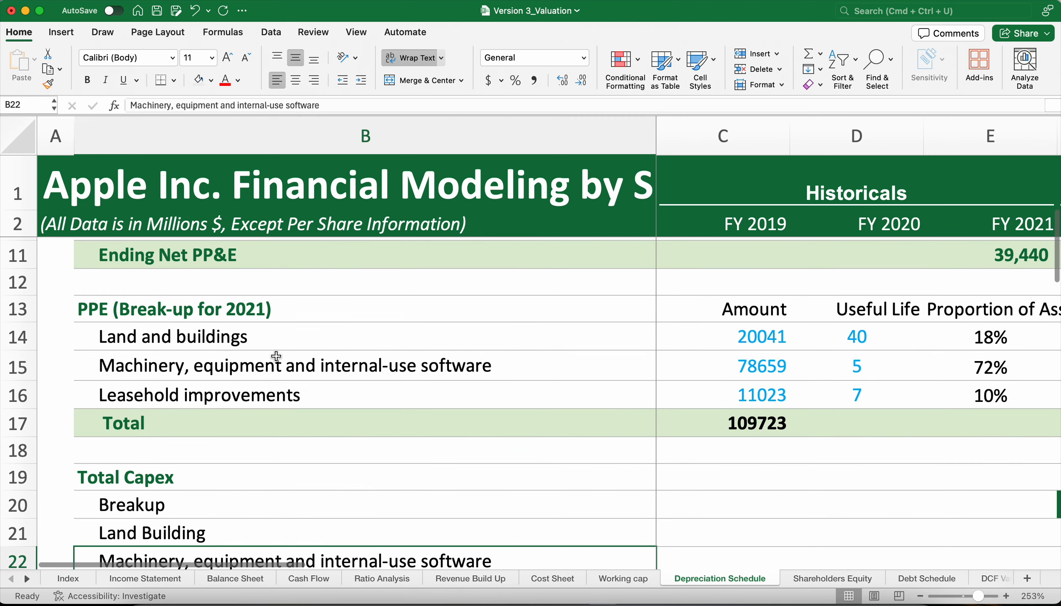
click(276, 356)
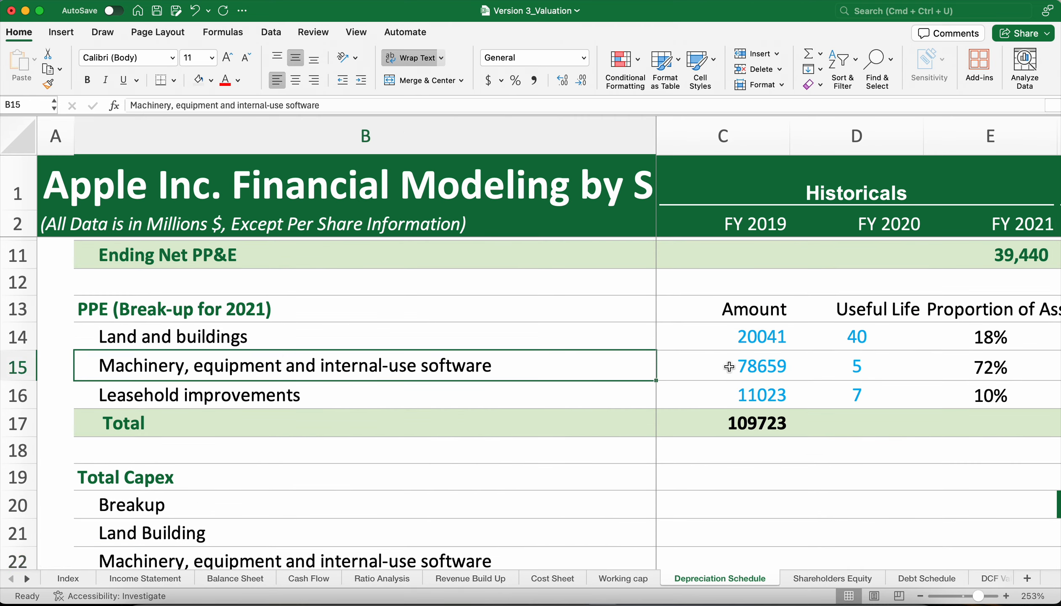
scroll(729, 366, down, 12)
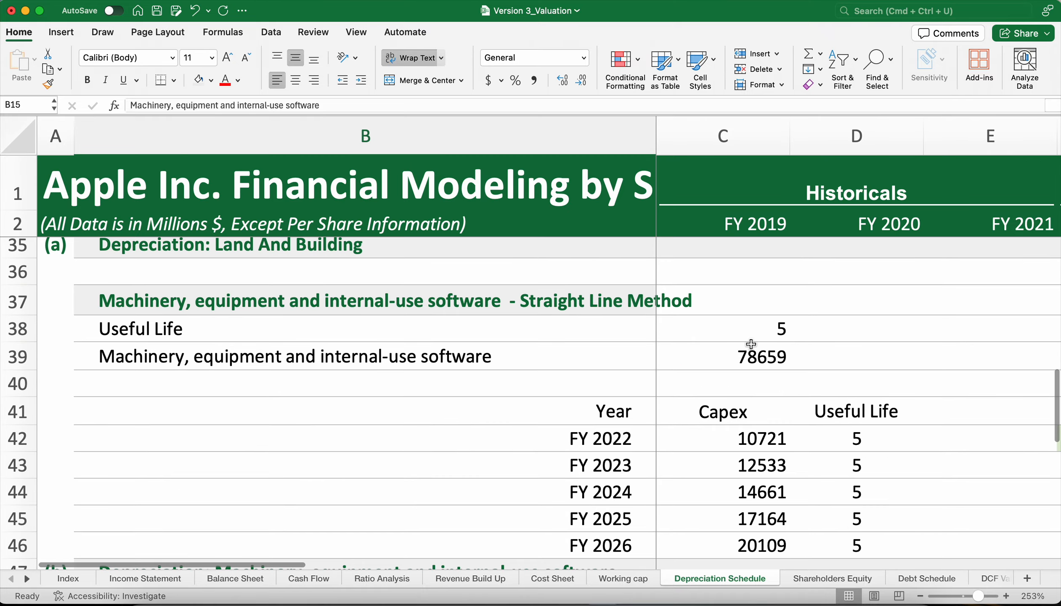
scroll(751, 344, down, 3)
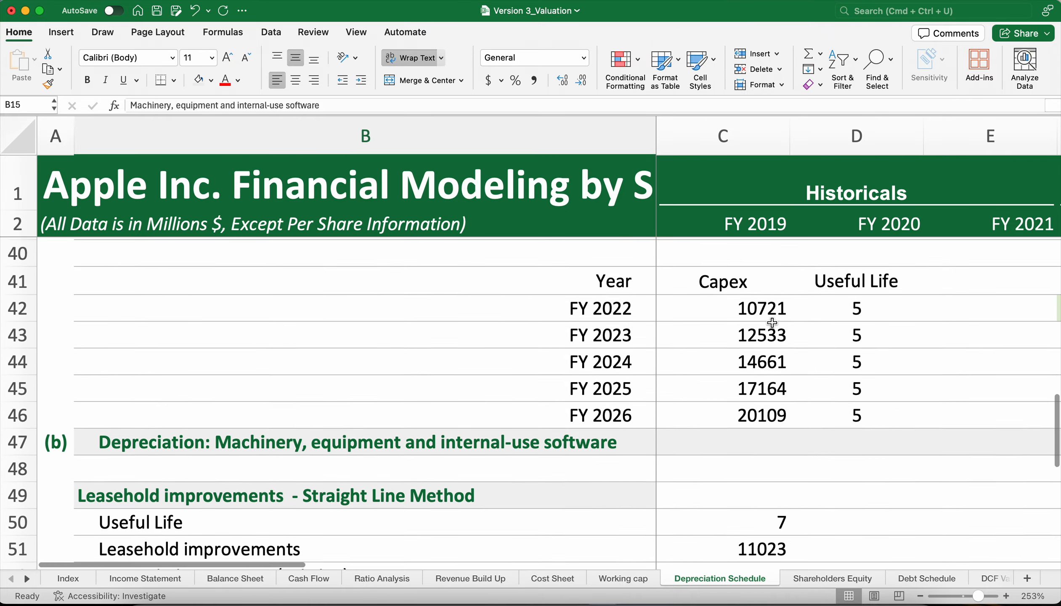
scroll(785, 309, down, 5)
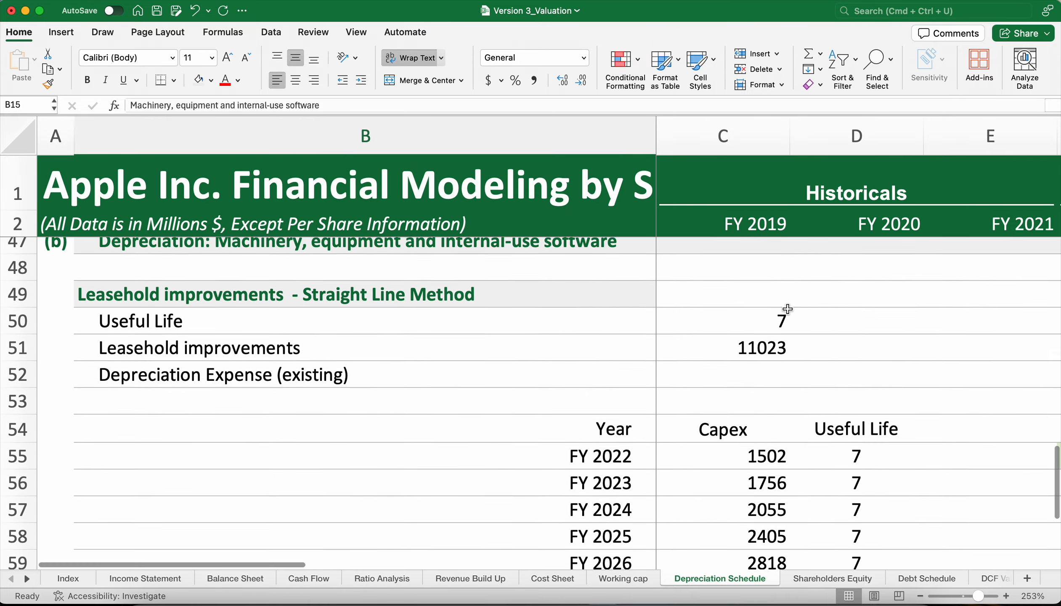
scroll(700, 419, down, 2)
scroll(700, 419, up, 10)
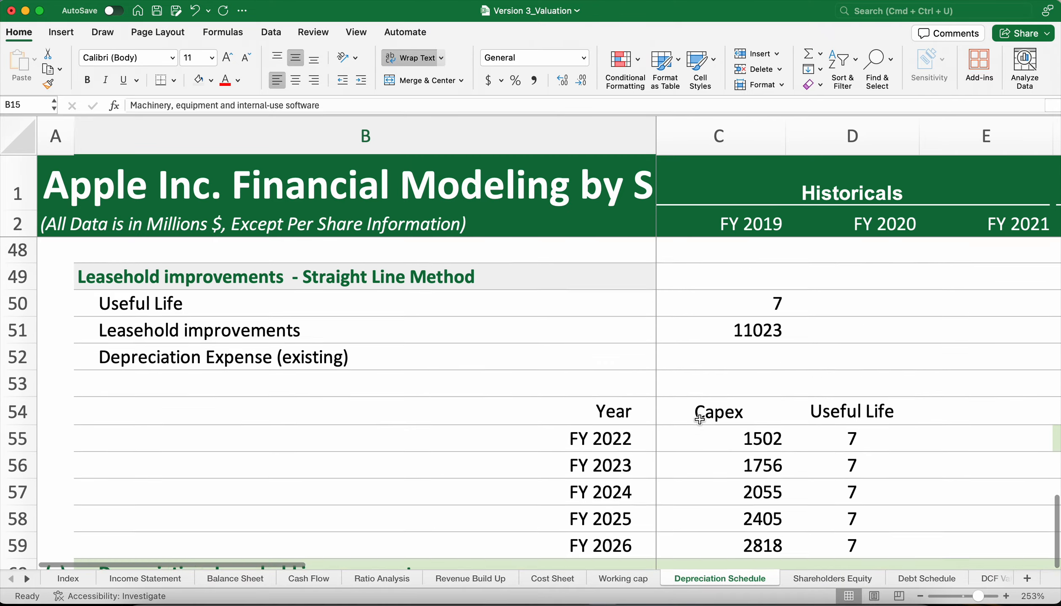
scroll(700, 419, down, 2)
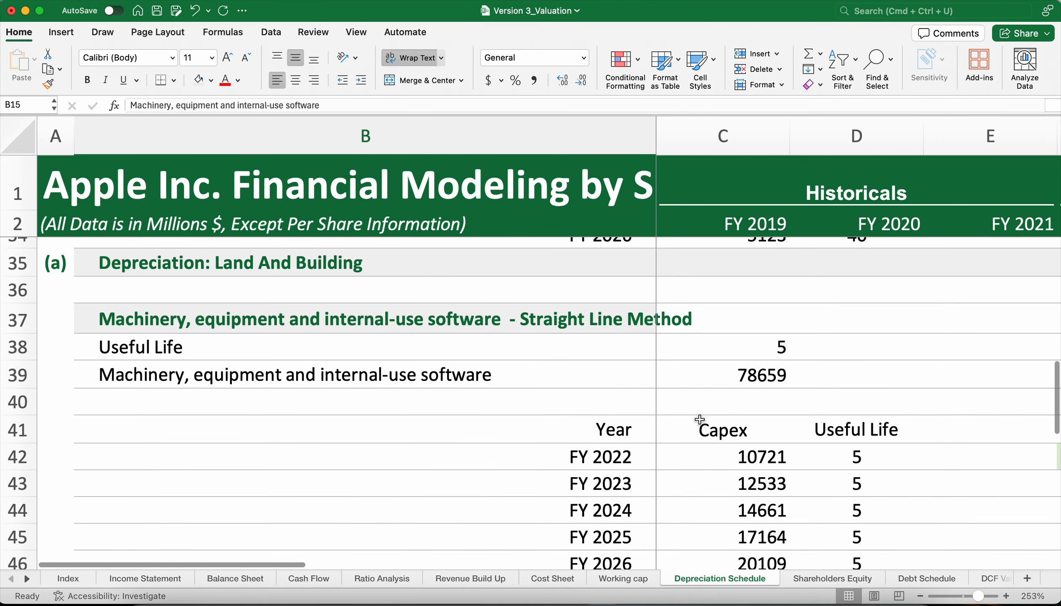
scroll(700, 419, down, 1)
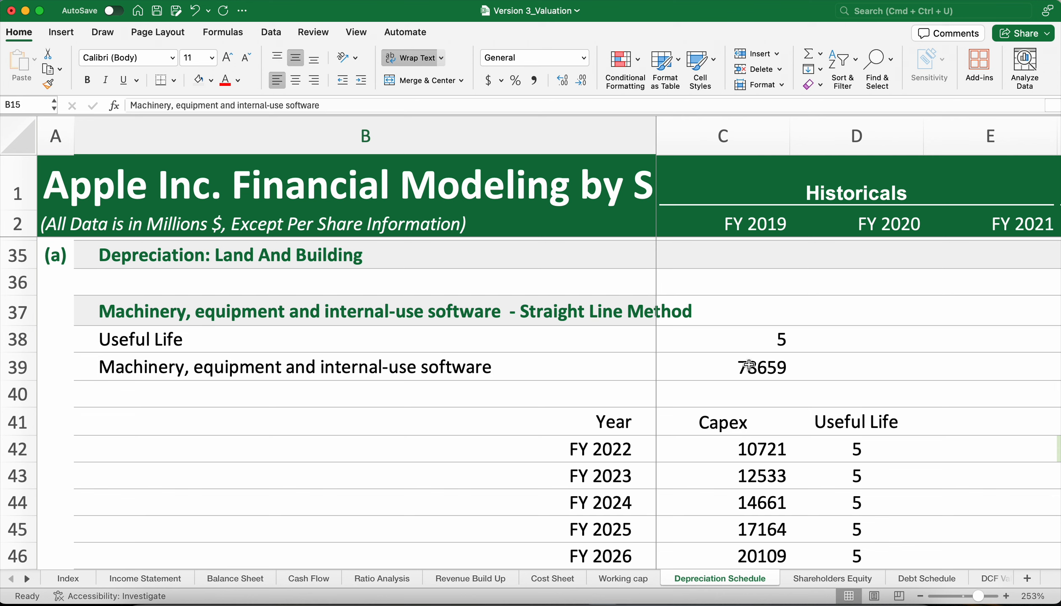
scroll(748, 371, right, 6)
scroll(748, 371, up, 1)
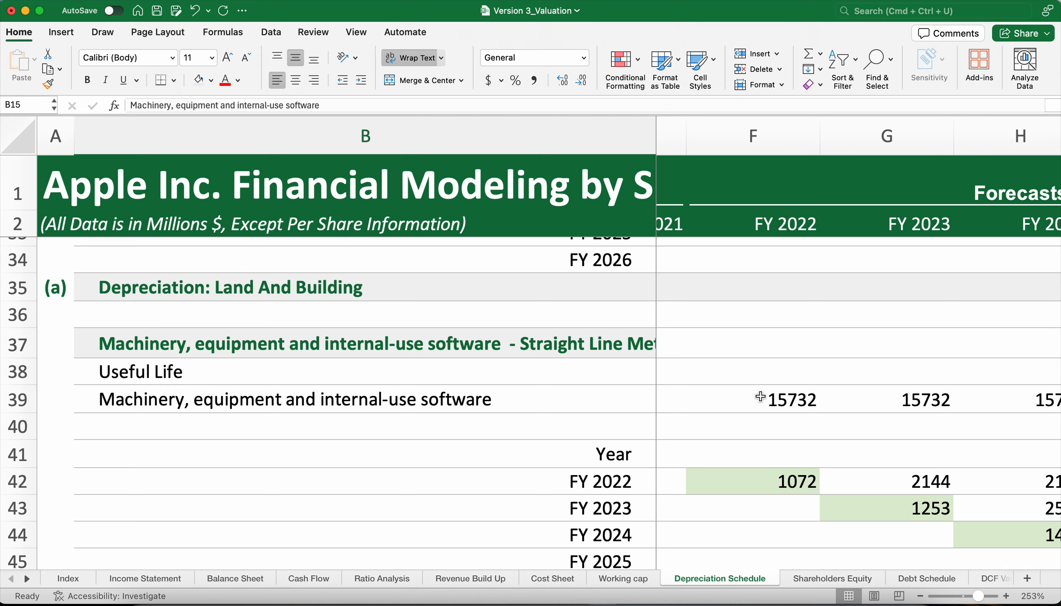
scroll(761, 396, down, 5)
scroll(761, 396, down, 10)
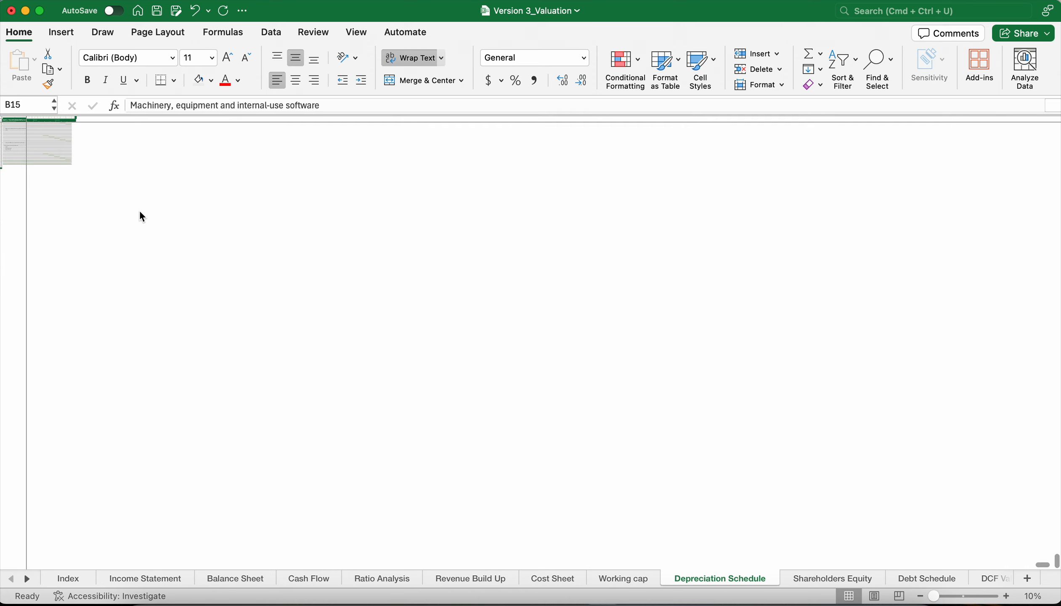
scroll(140, 212, up, 8)
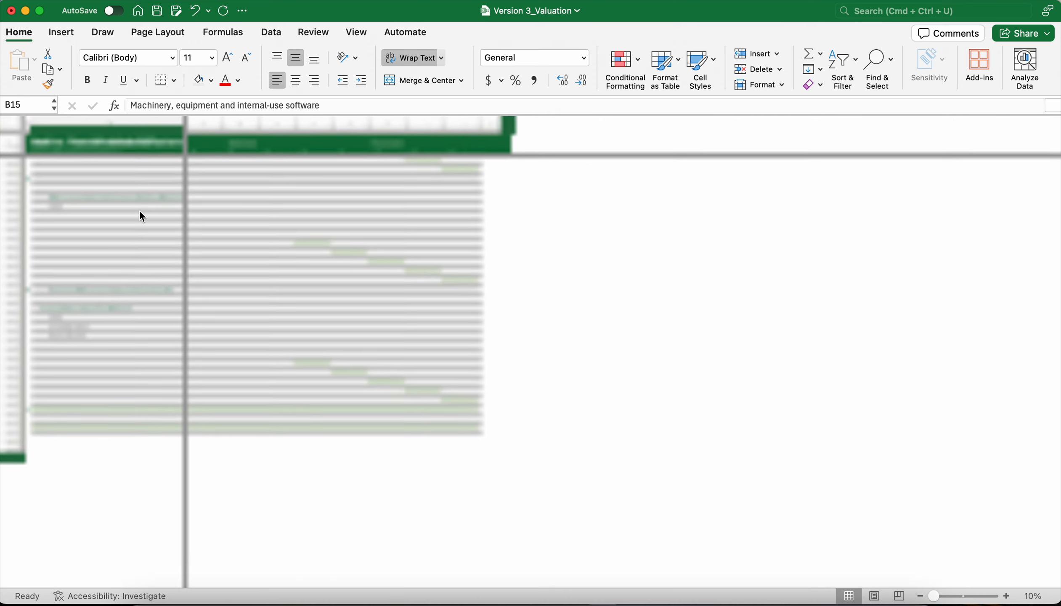
scroll(140, 213, up, 8)
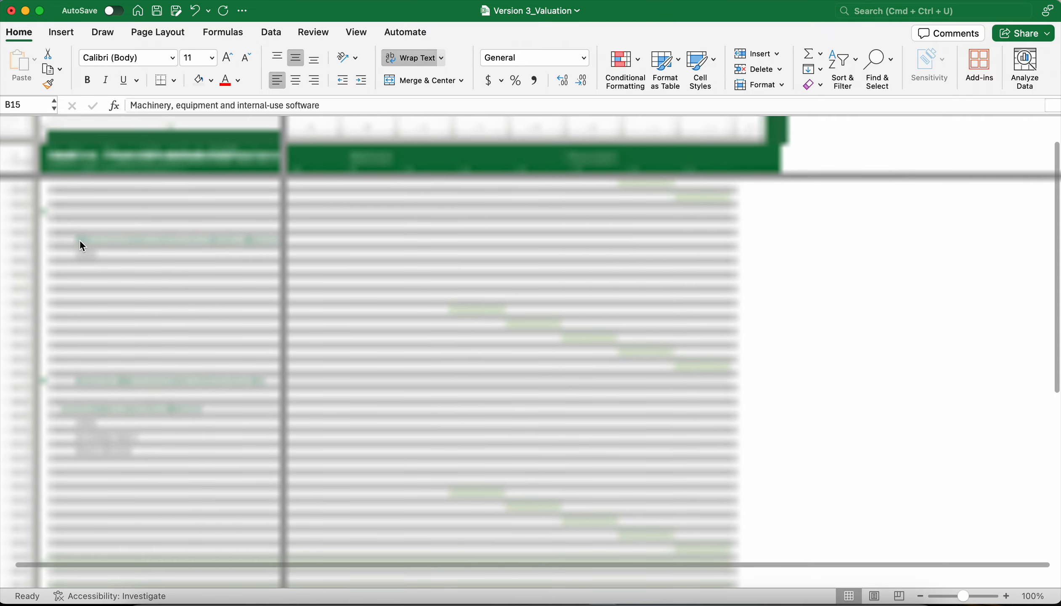
scroll(80, 240, down, 1)
scroll(79, 240, up, 1)
scroll(80, 240, up, 8)
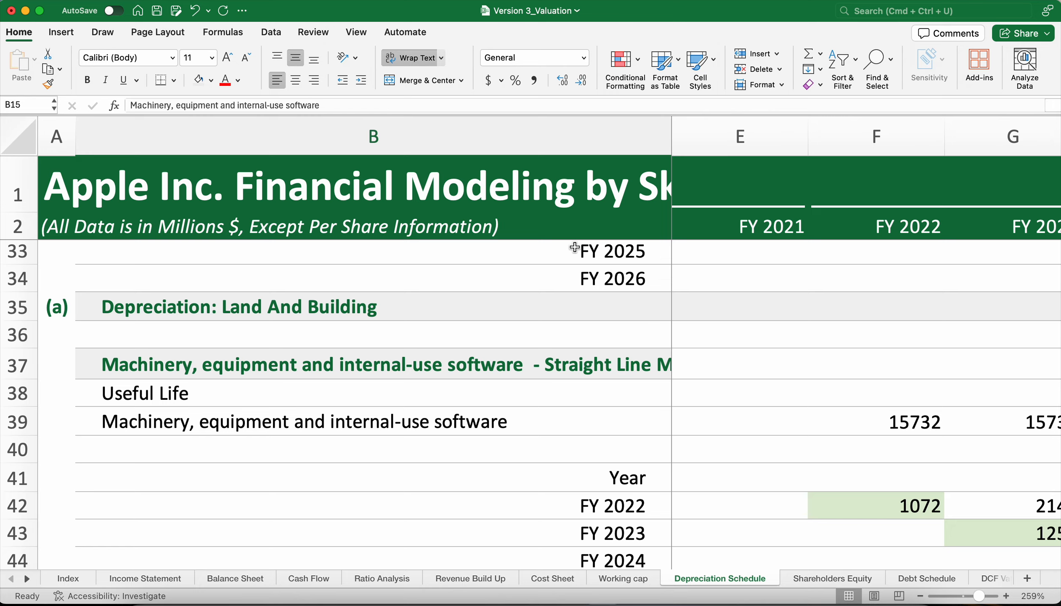
scroll(575, 248, down, 10)
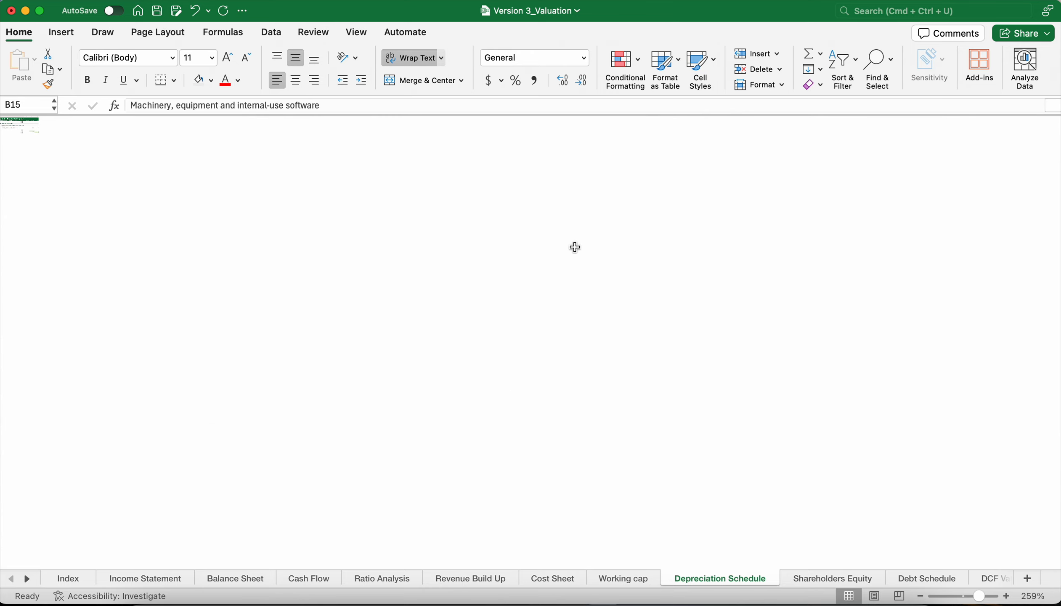
Check the existing leasehold improvements depreciation formula =$C51/$C50 in F51 and fill it across through FY 2026 in J51.
click(968, 597)
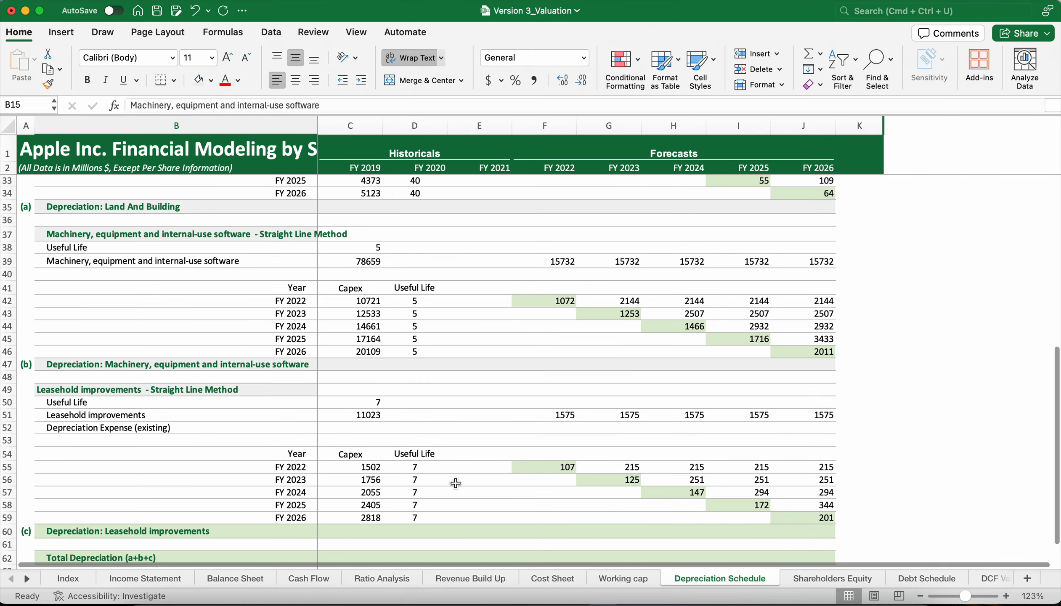
double_click(546, 415)
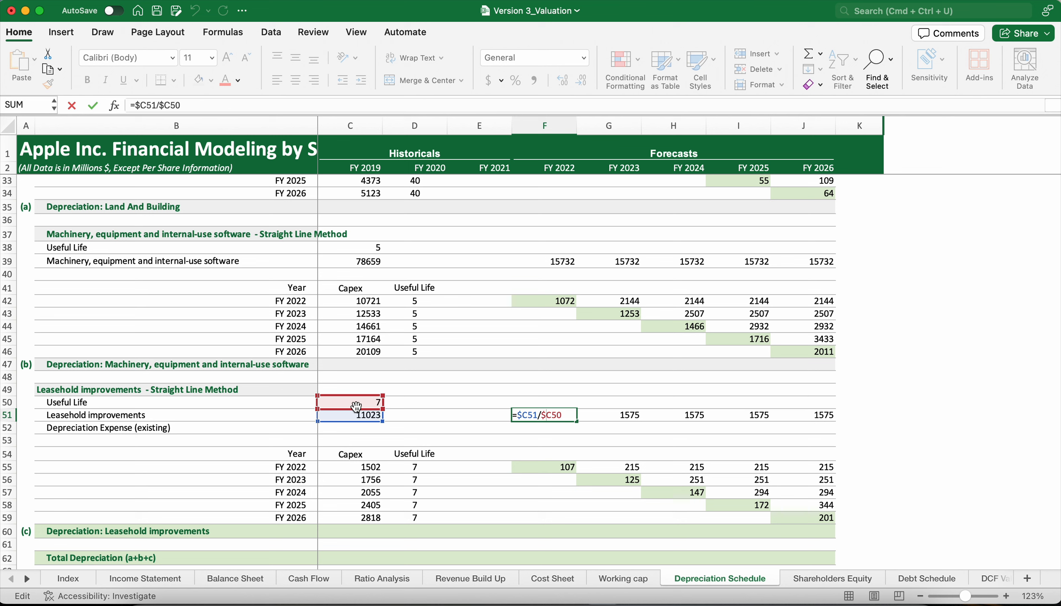
key(Return)
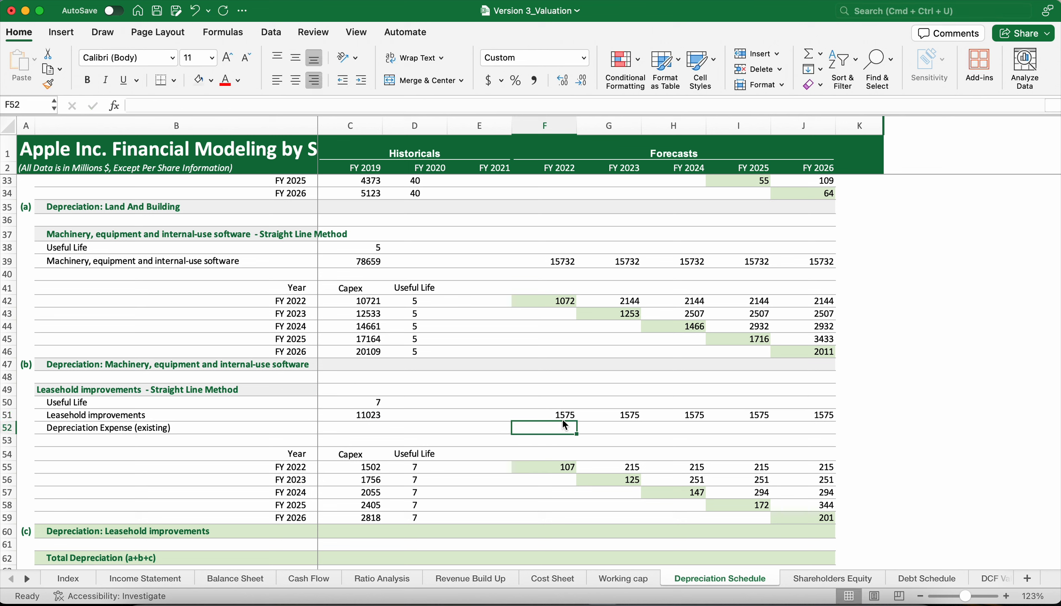
click(563, 419)
drag(577, 422, 834, 417)
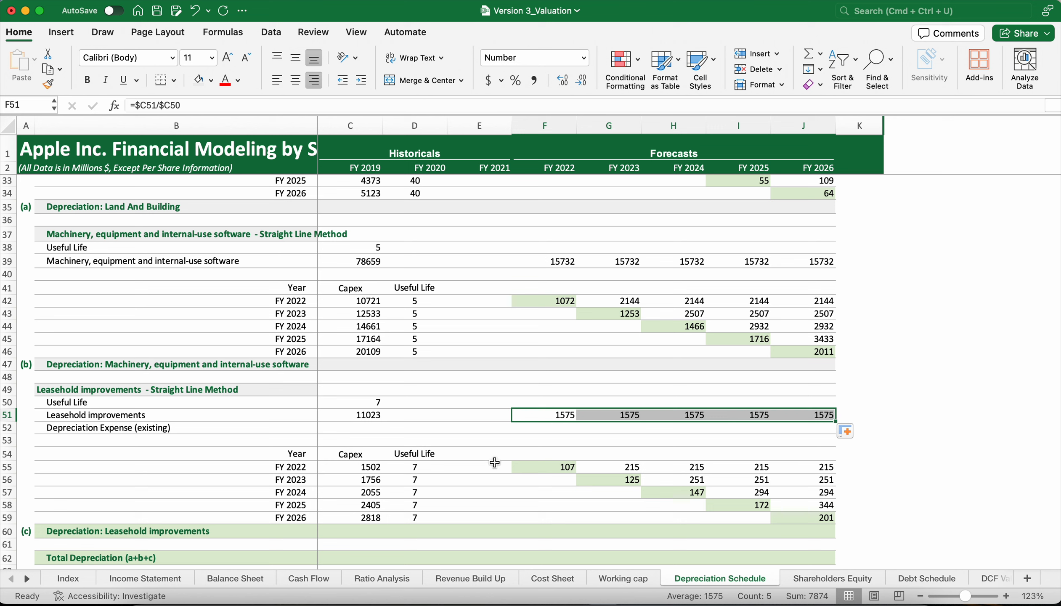
Copy the leasehold improvements depreciation in F51:J51 and paste it transposed into the Capex column cells C55:C59.
key(super+c)
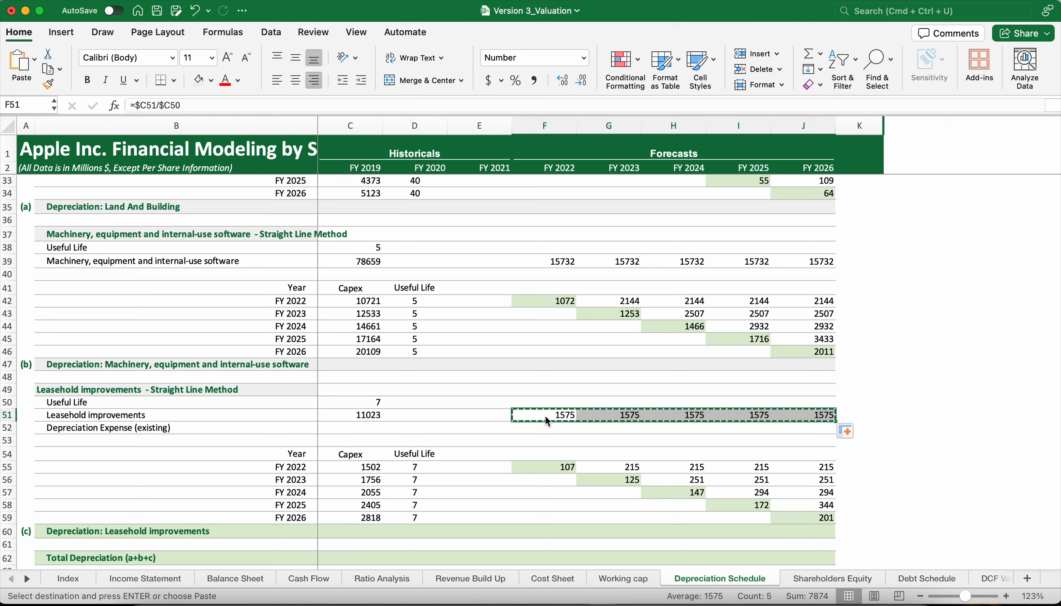
click(355, 469)
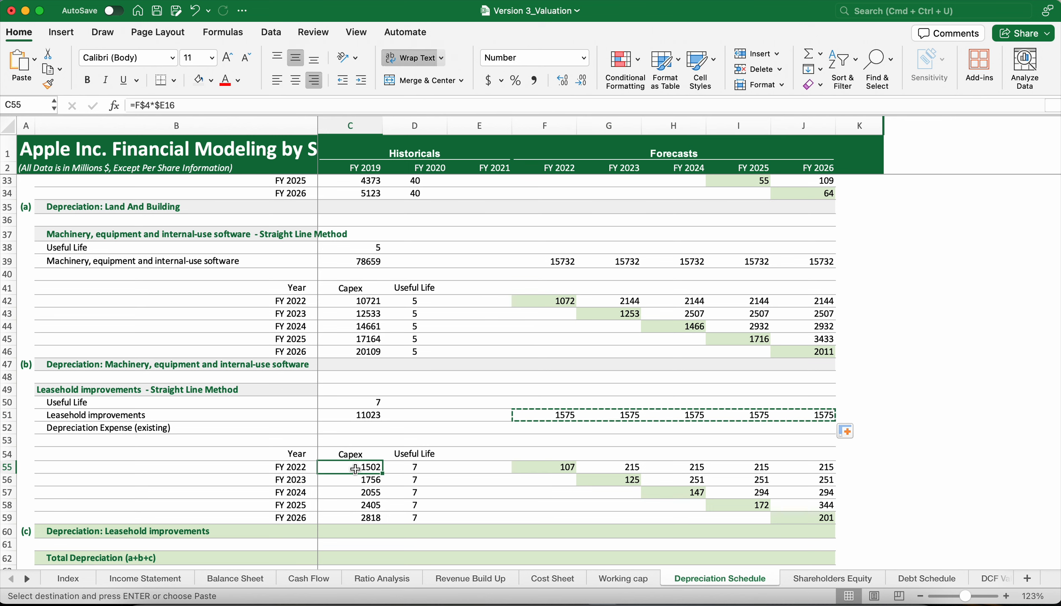
right_click(355, 469)
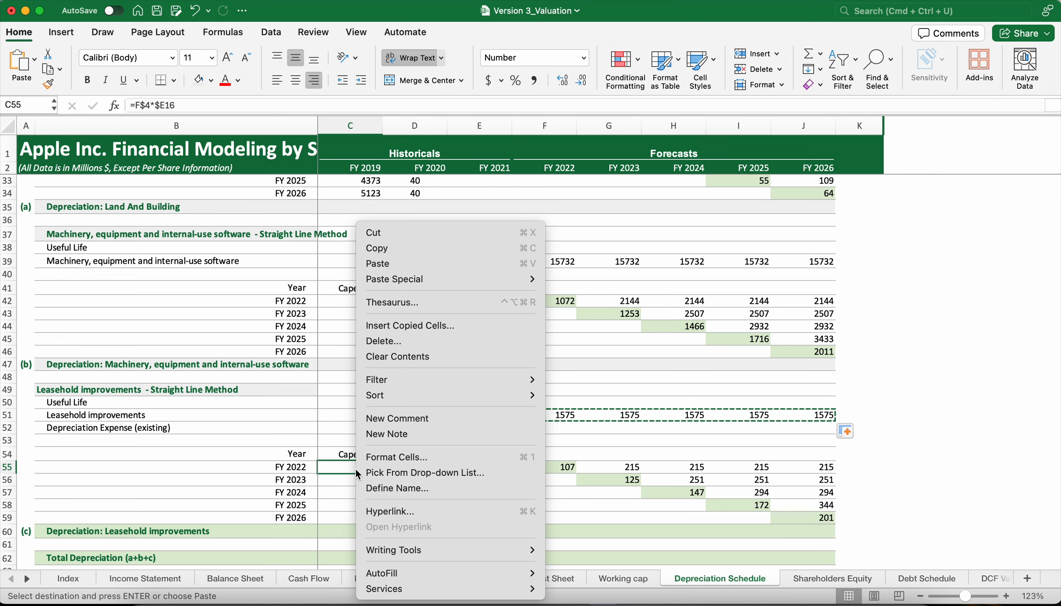
mouse_move(509, 281)
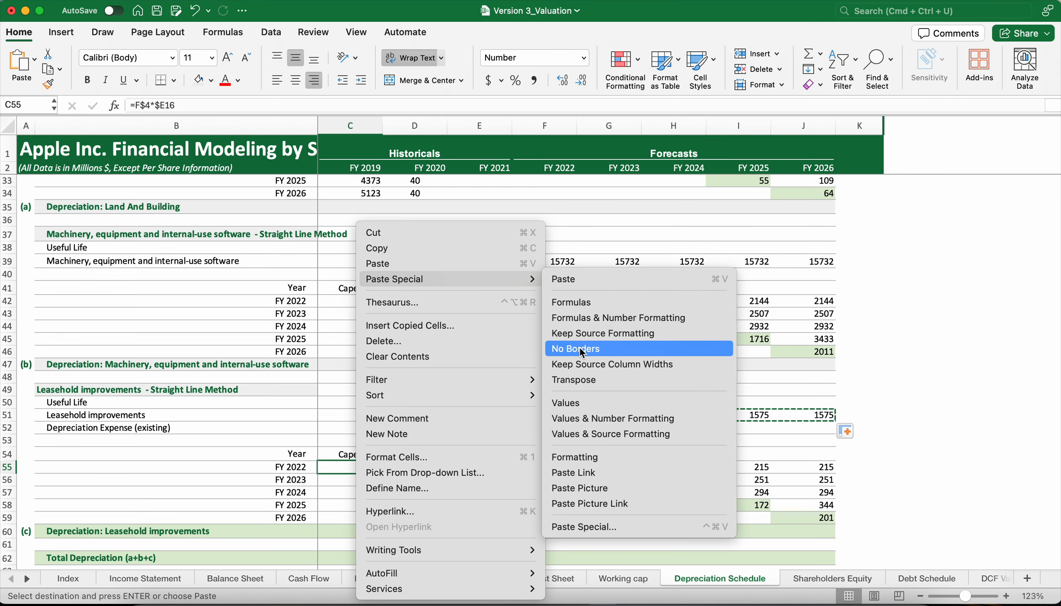
click(571, 378)
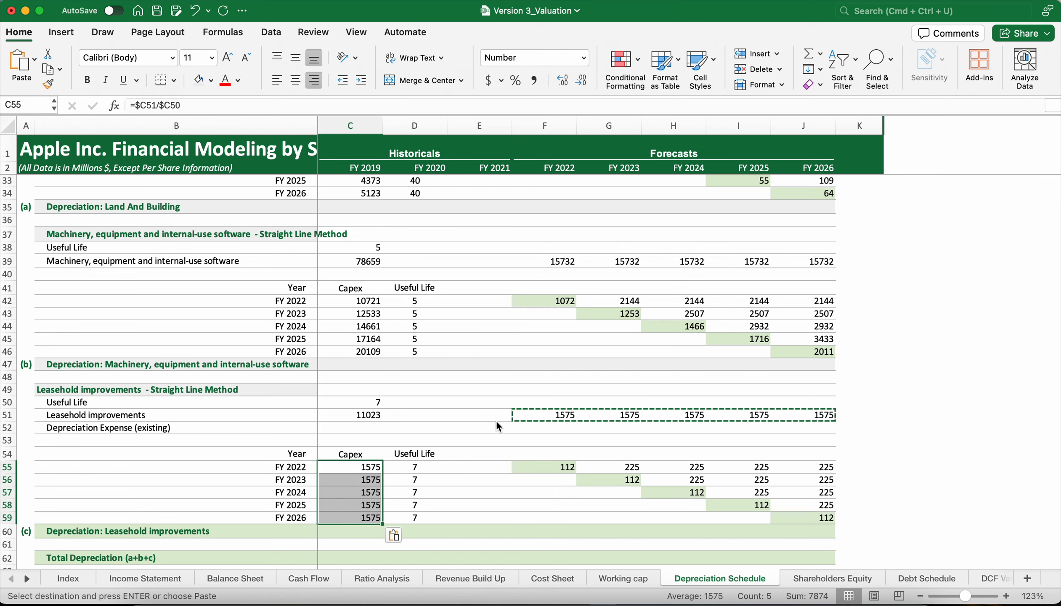
Check the useful life link in D55, the half-year formula =$C55/$D55/2 in F55 and the full-year formulas across the FY 2022 leasehold row.
click(413, 472)
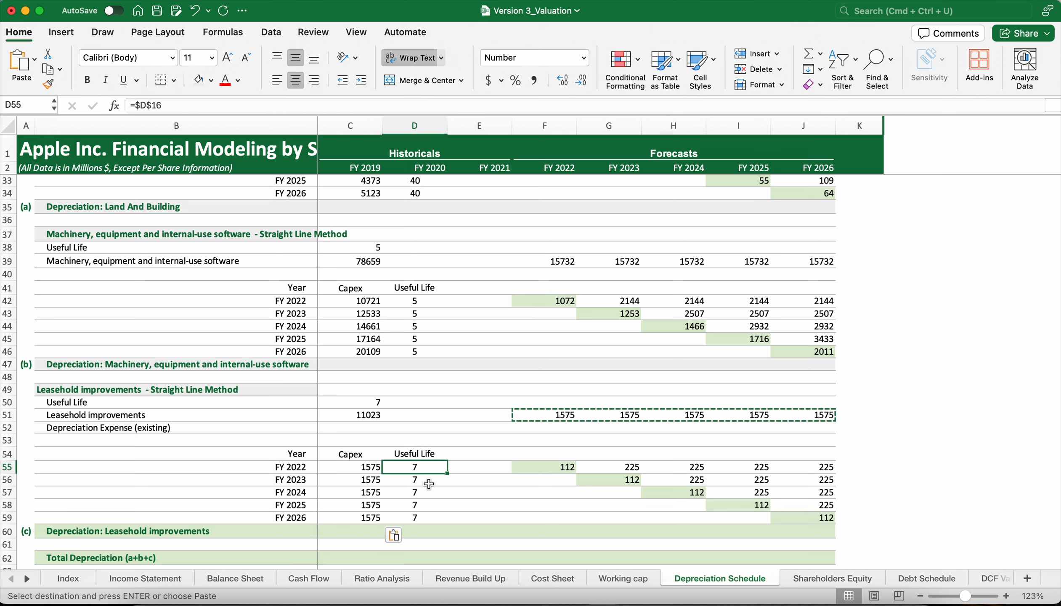
click(545, 469)
double_click(545, 469)
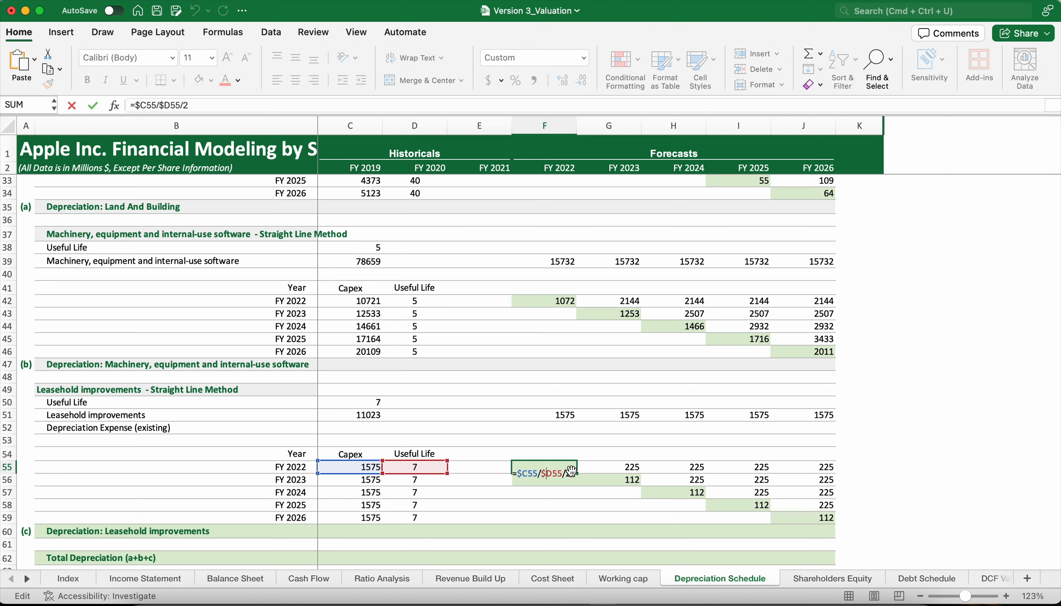
key(Return)
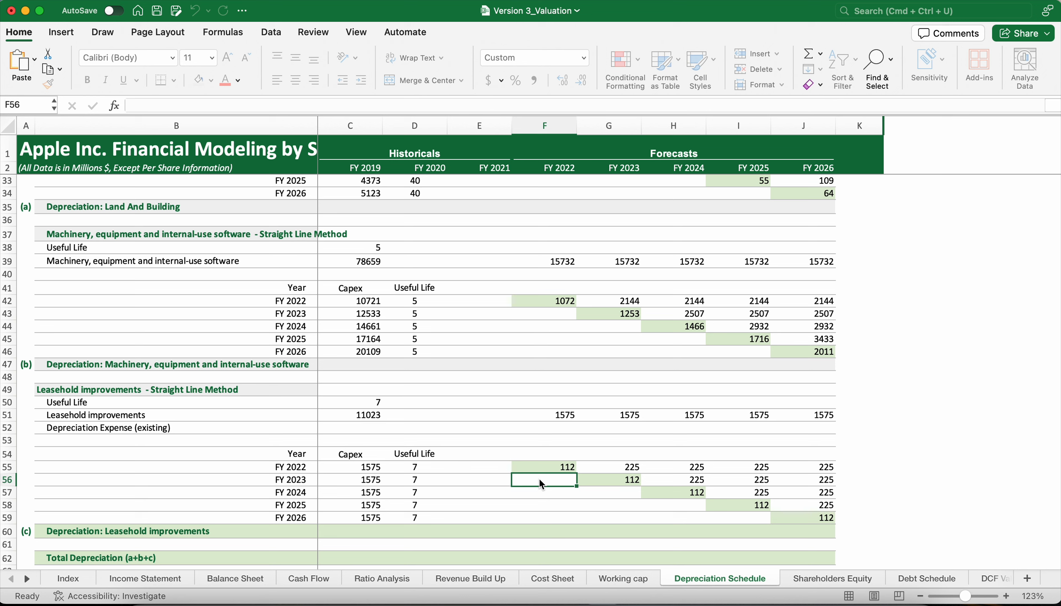
click(560, 467)
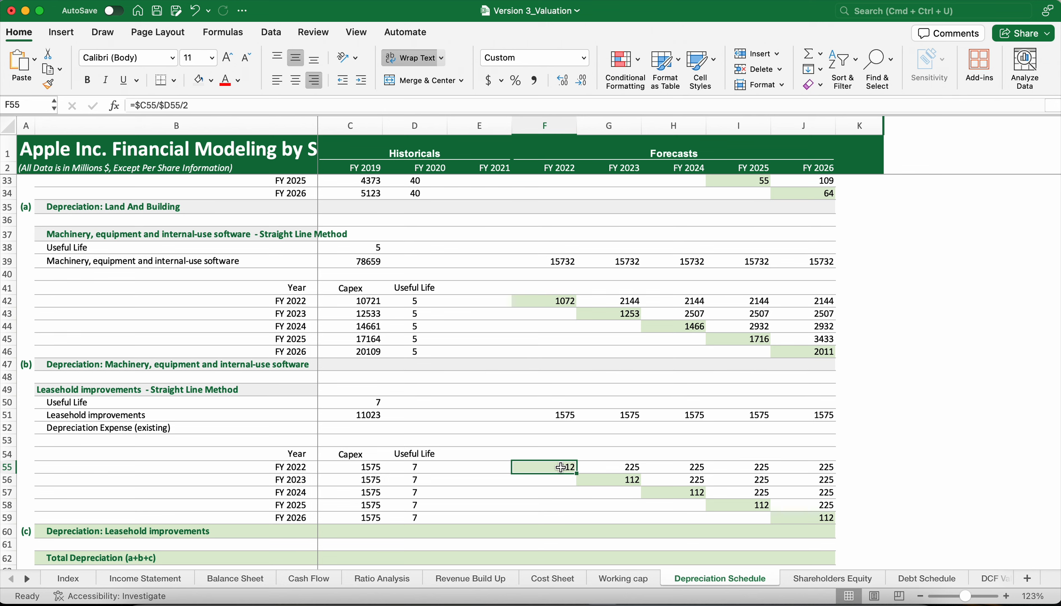
click(598, 470)
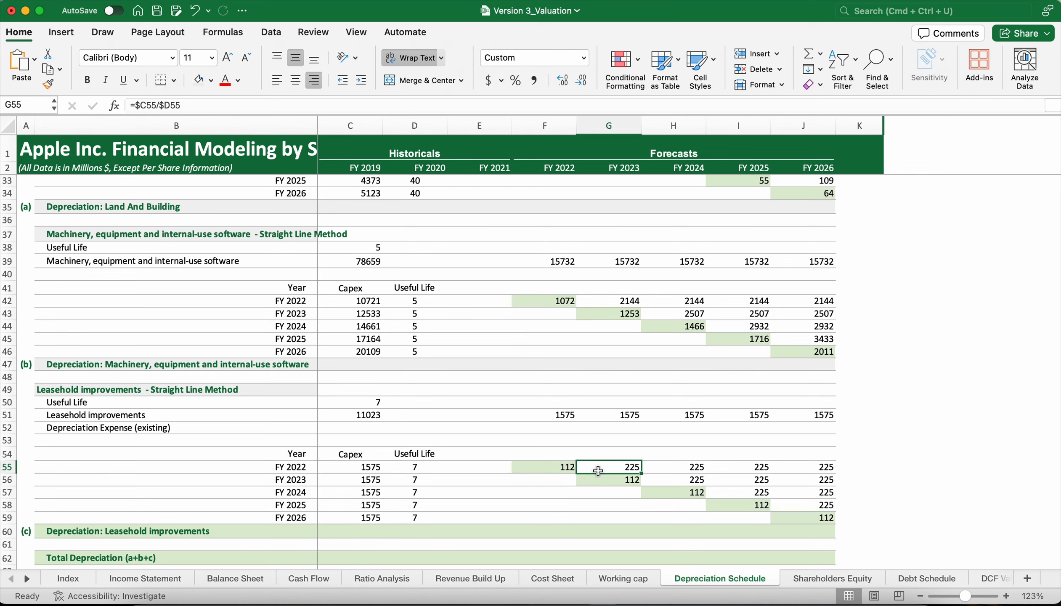
click(661, 468)
click(751, 469)
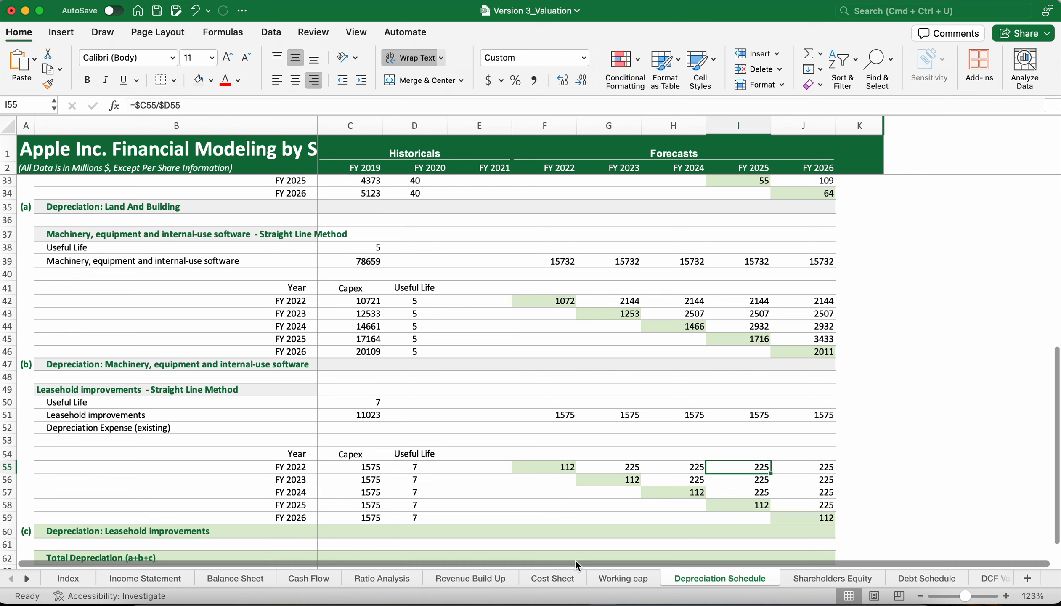
Review the depreciation tables against the Total Capex break-up and inspect the leasehold improvements capex in F23:J23.
scroll(552, 485, down, 3)
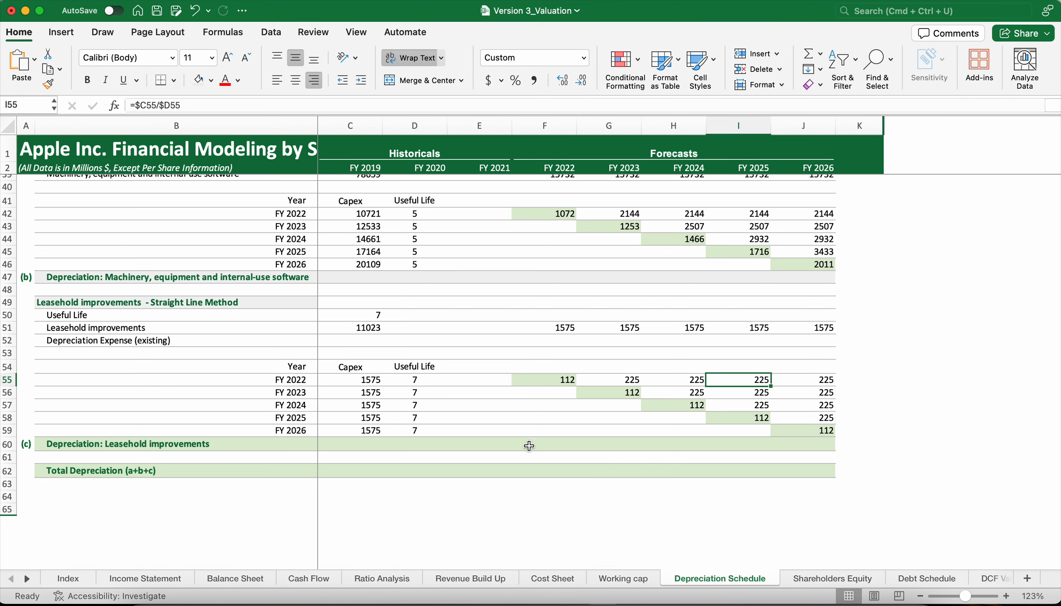
scroll(529, 445, up, 6)
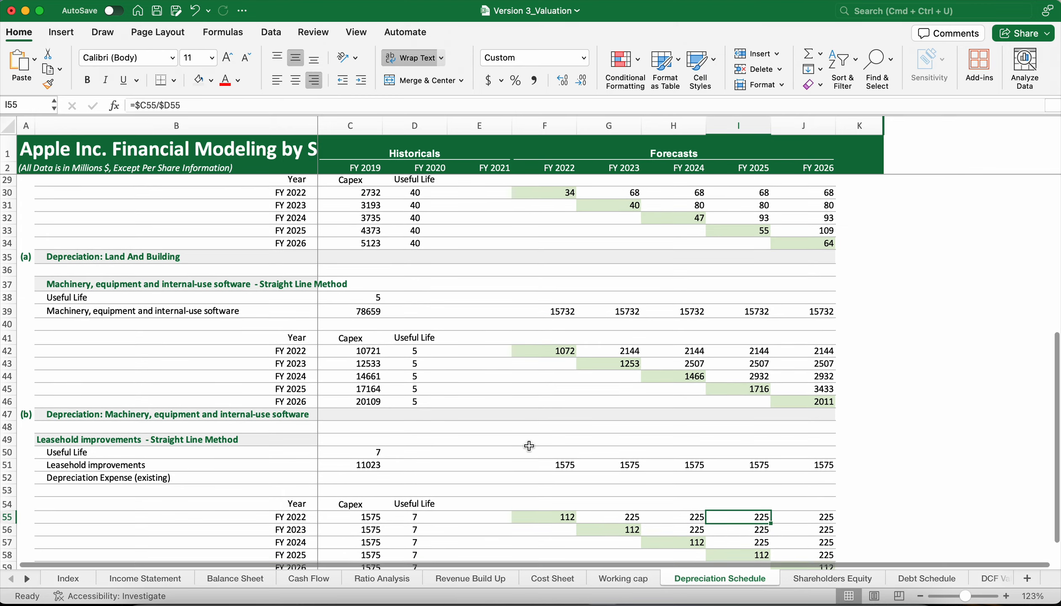
scroll(529, 446, up, 3)
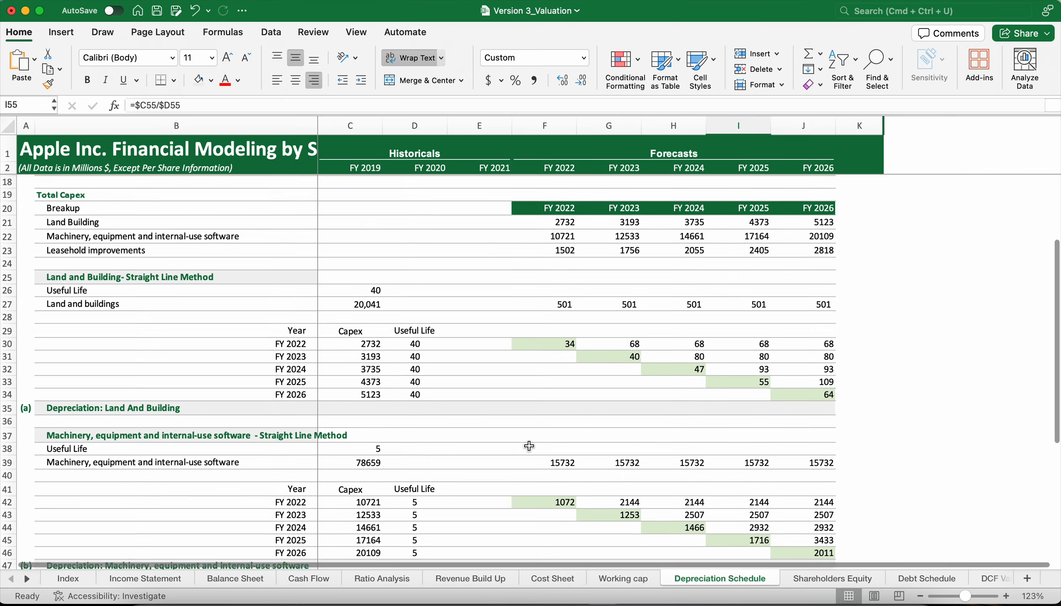
scroll(529, 446, up, 3)
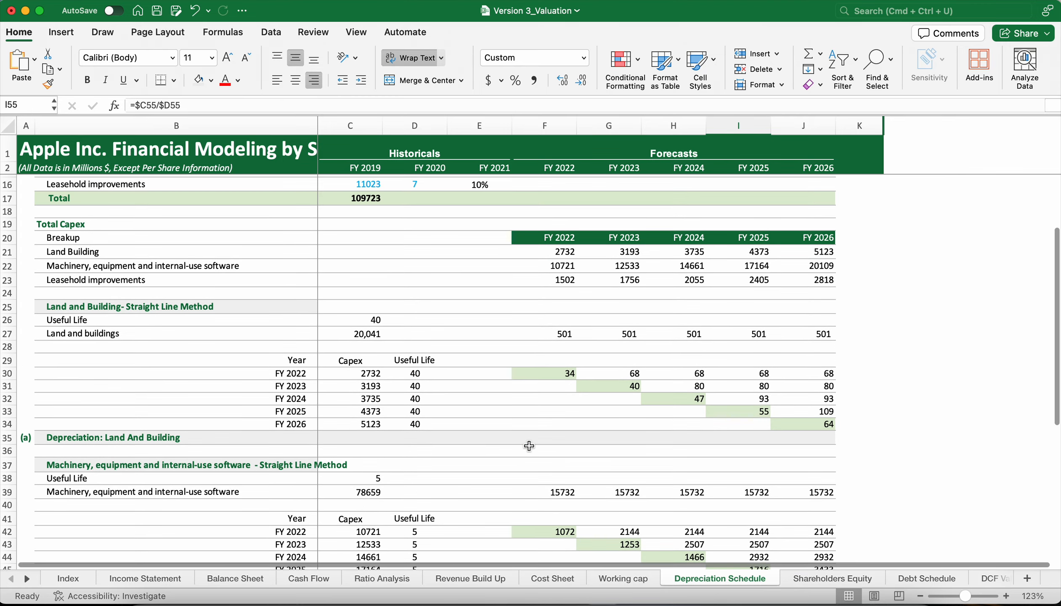
scroll(529, 446, up, 1)
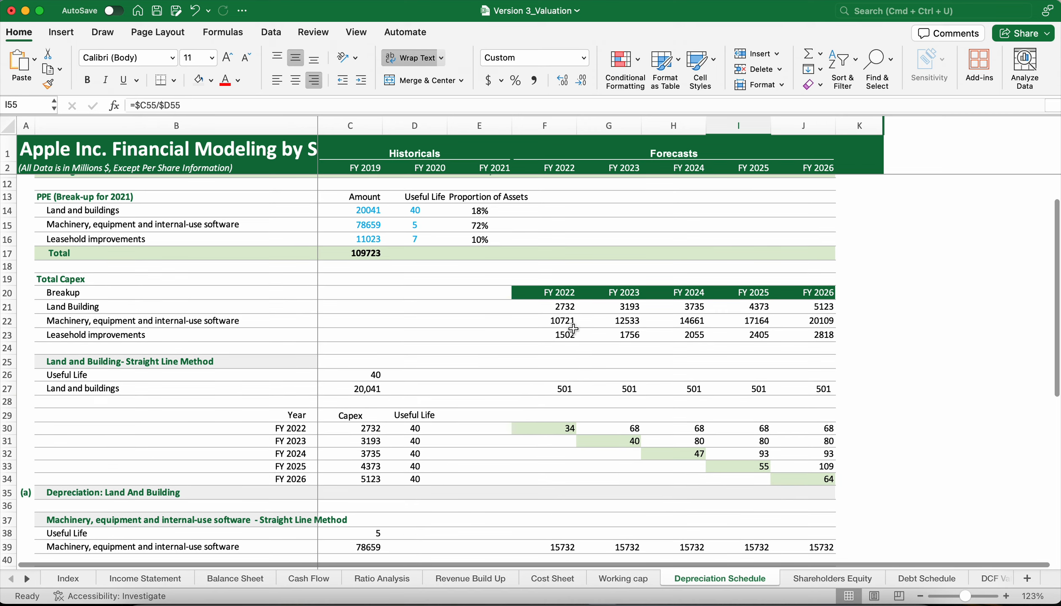
drag(565, 335, 783, 334)
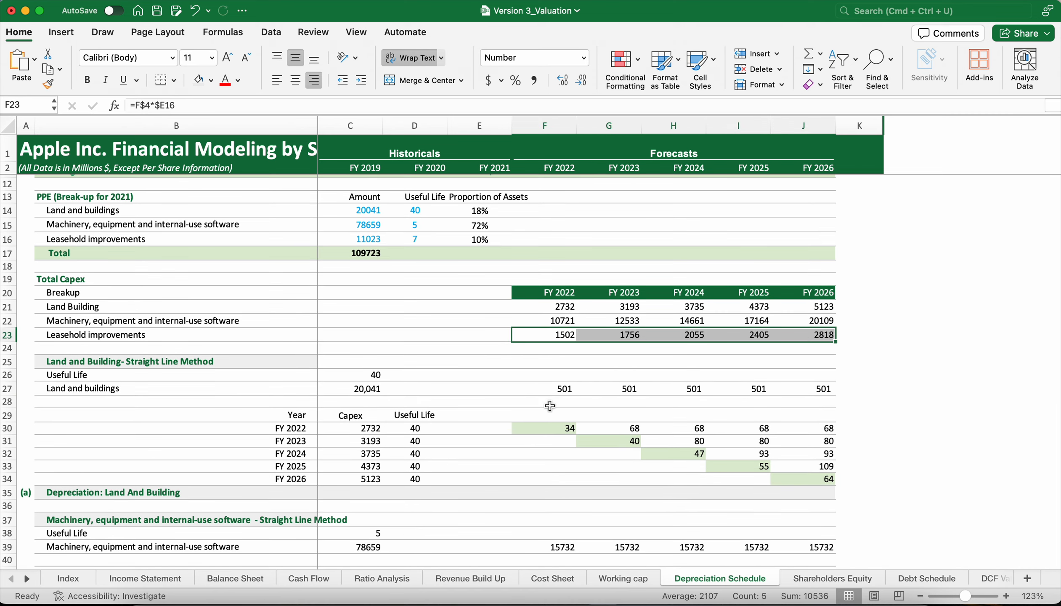
Increase the height of row 60, the Depreciation: Leasehold improvements row, to about double.
scroll(480, 452, down, 10)
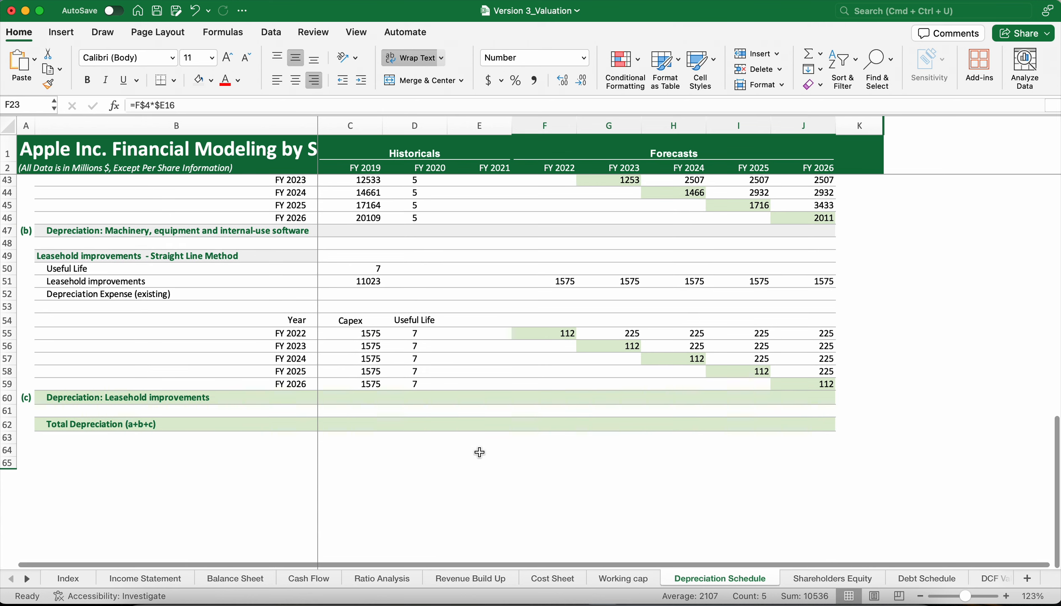
click(8, 393)
click(9, 407)
mouse_move(8, 407)
mouse_down()
mouse_move(8, 443)
mouse_move(8, 416)
mouse_up()
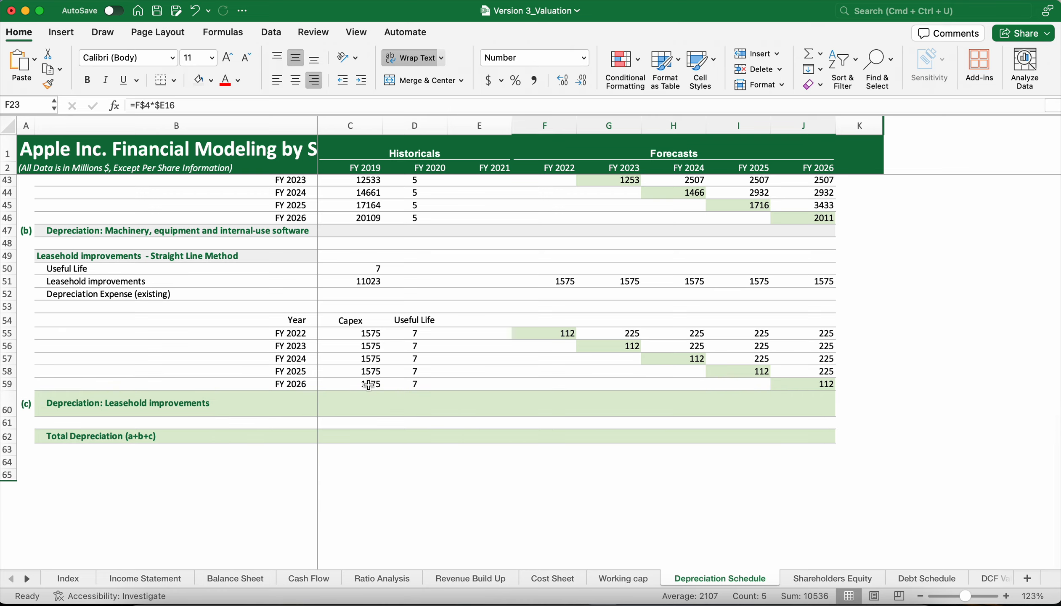
Review the three asset-class depreciation sections that feed the FY 2022 Total Depreciation cell F62.
scroll(369, 385, up, 10)
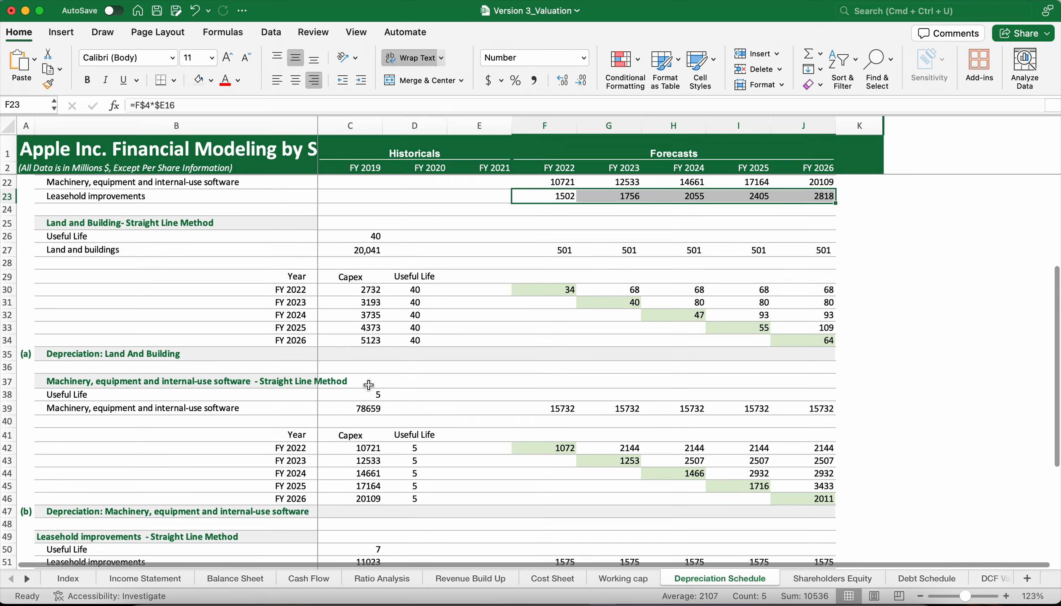
scroll(369, 384, down, 10)
scroll(369, 384, down, 5)
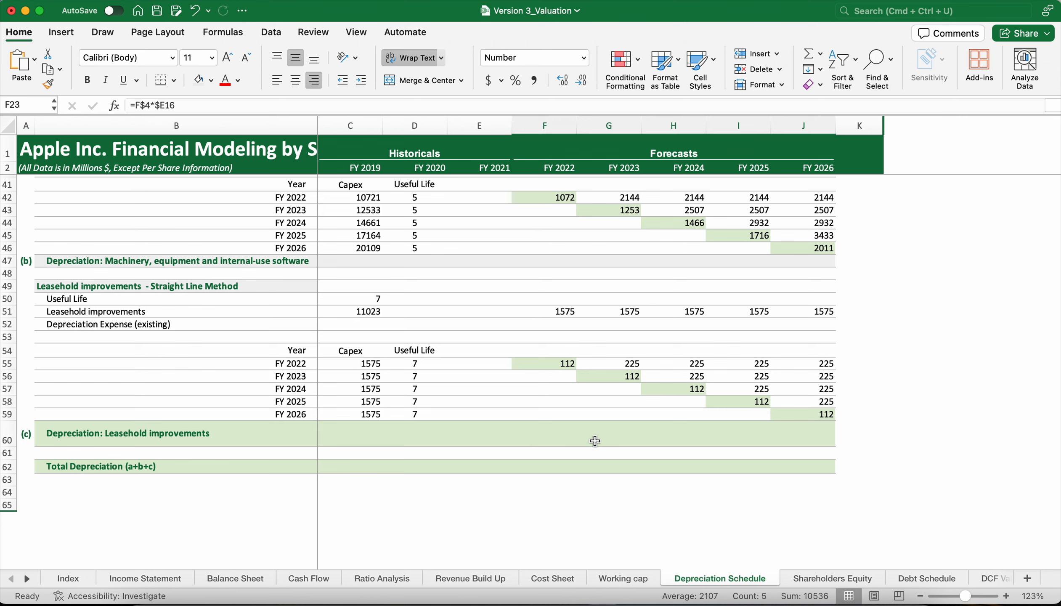
click(550, 467)
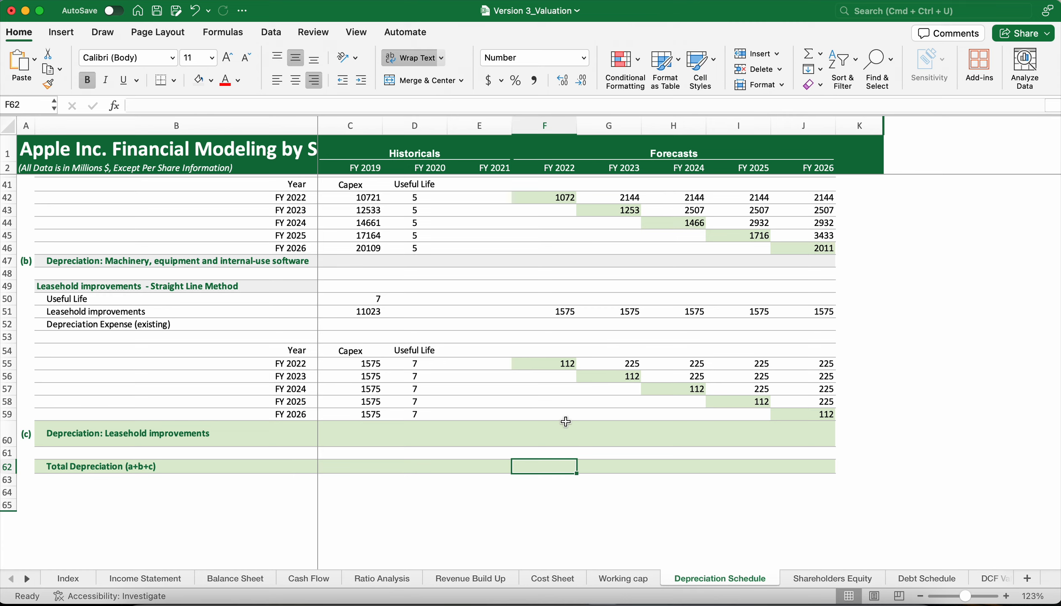
scroll(566, 421, up, 10)
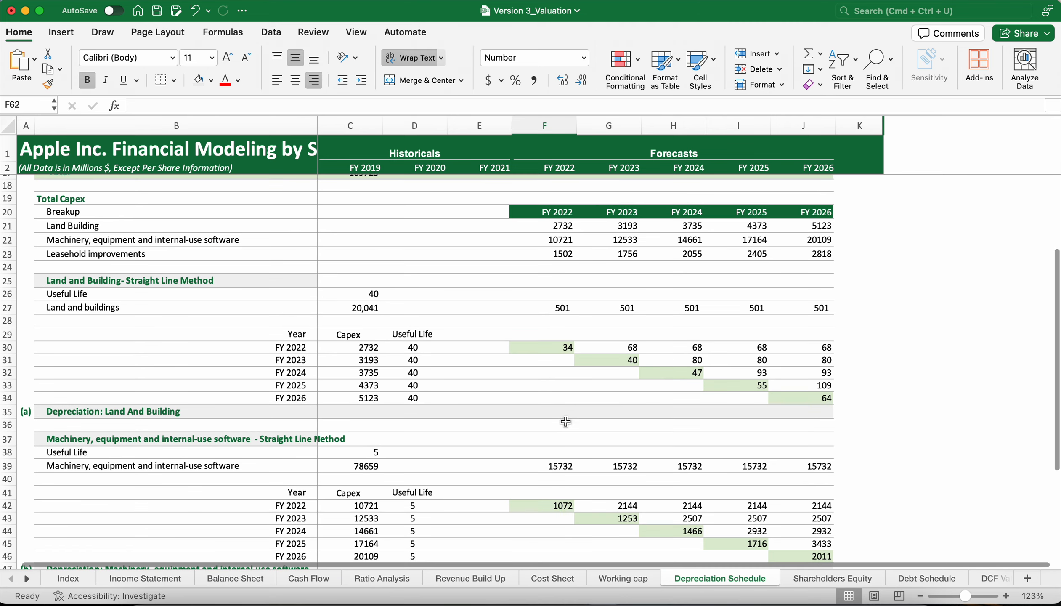